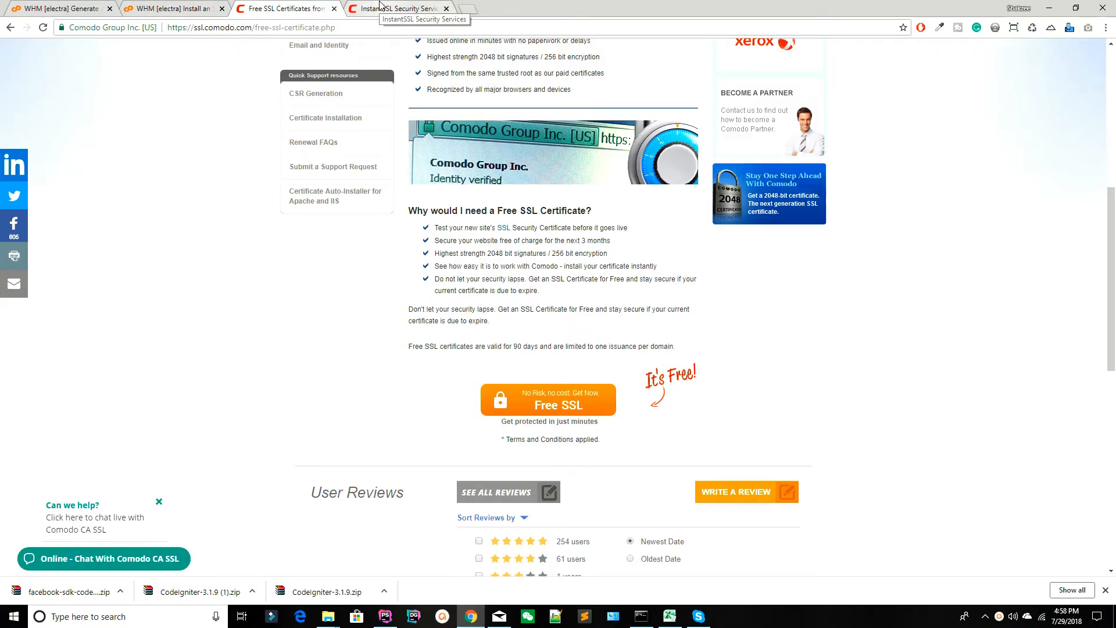
pyautogui.click(380, 7)
pyautogui.click(308, 7)
pyautogui.click(380, 7)
pyautogui.click(279, 7)
pyautogui.click(174, 7)
pyautogui.click(467, 8)
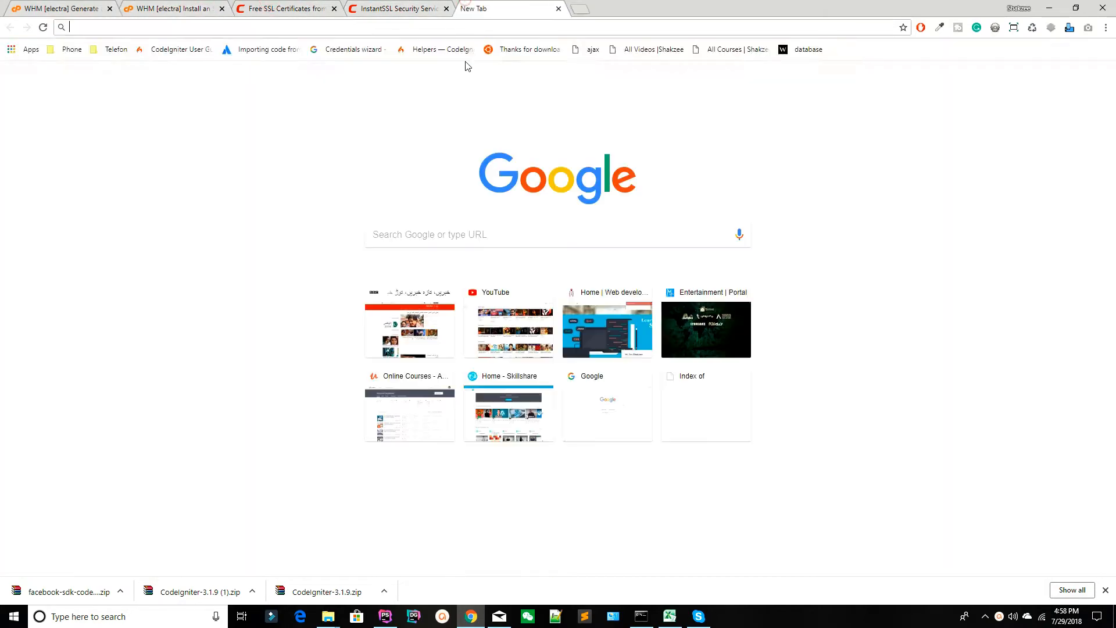
pyautogui.write('s')
pyautogui.press('Return')
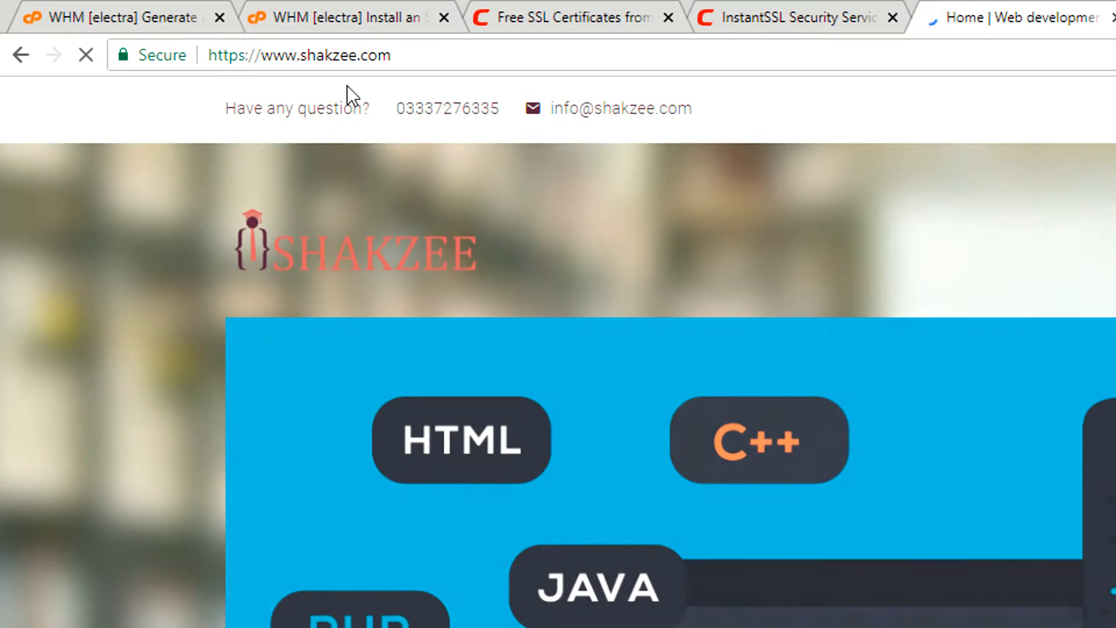
# Load shekzee.com in place of the shakzee.com site.
pyautogui.click(336, 68)
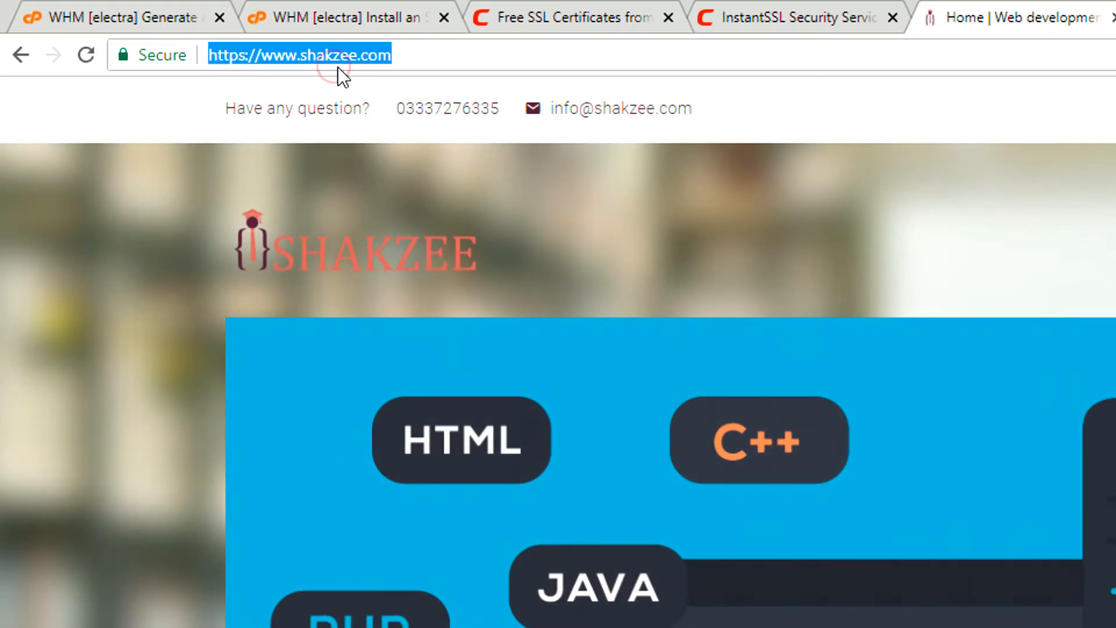
pyautogui.write('shekzee.com')
pyautogui.press('Return')
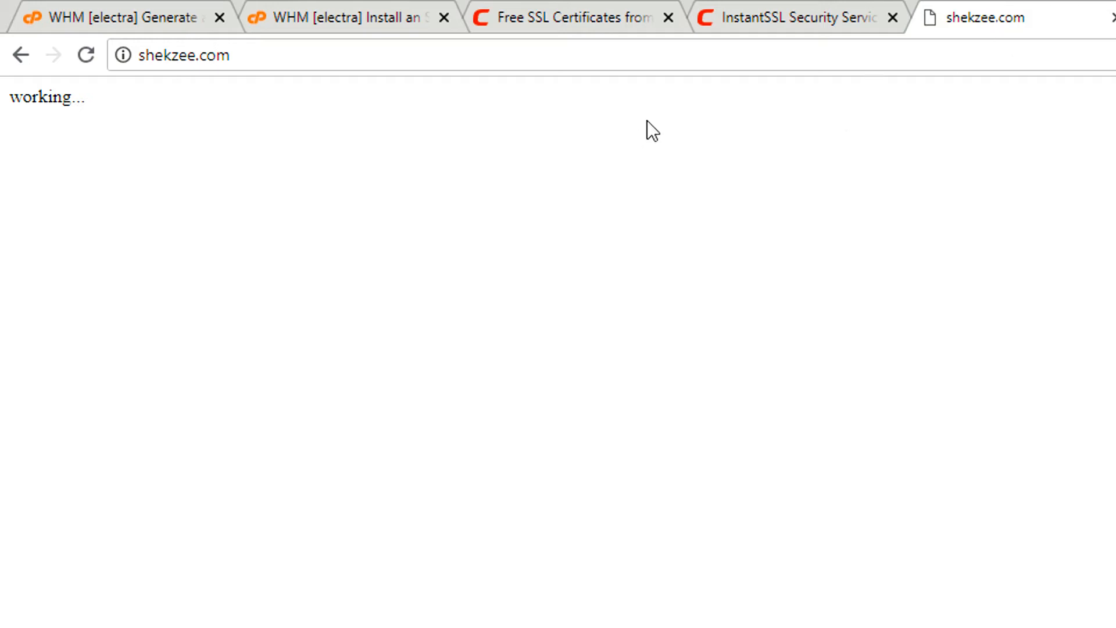
# Close the existing InstantSSL sign-up page.
pyautogui.click(752, 14)
pyautogui.click(576, 10)
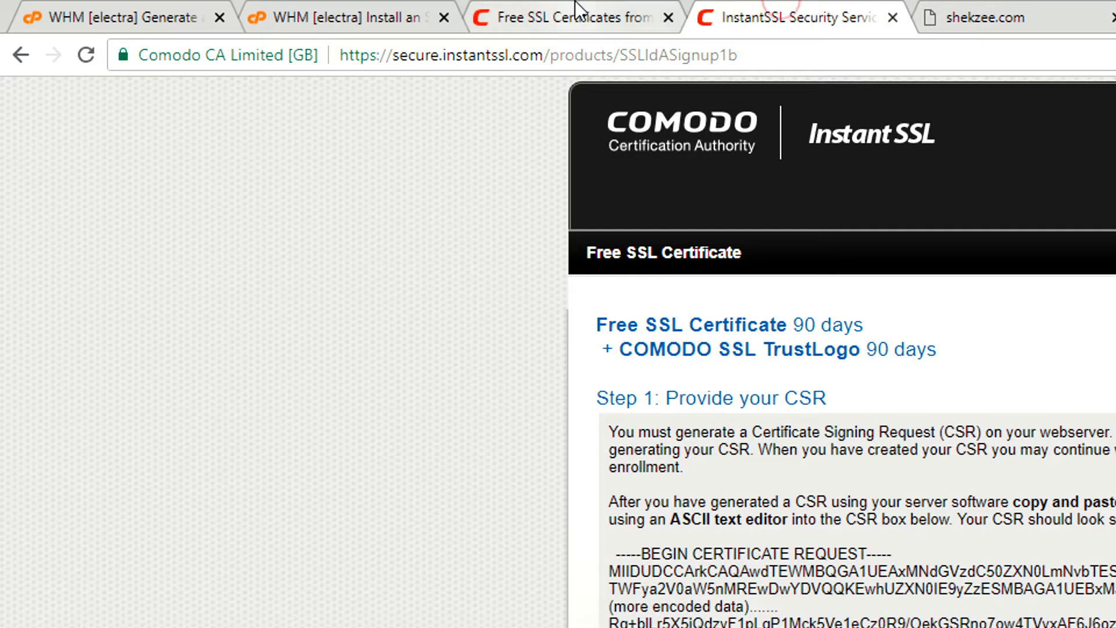
pyautogui.click(866, 19)
pyautogui.click(892, 17)
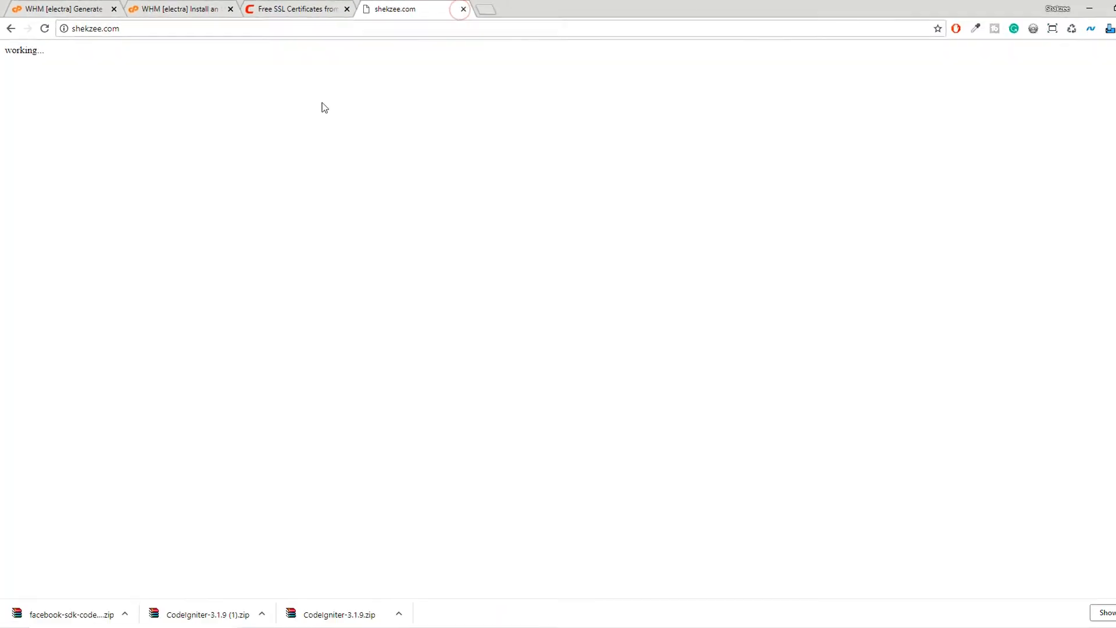
# Open the Free SSL sign-up form from Comodo's Free SSL Certificate page and look over its CSR section.
pyautogui.click(570, 16)
pyautogui.scroll(7, 291, 76)
pyautogui.moveTo(321, 108)
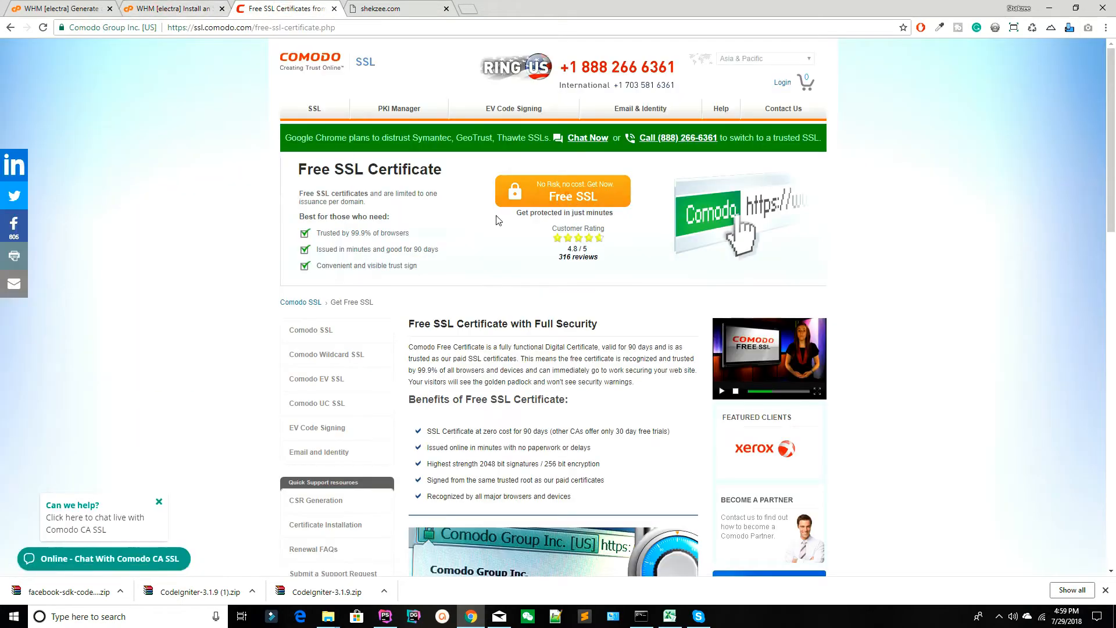
pyautogui.click(565, 201)
pyautogui.moveTo(313, 233); pyautogui.dragTo(401, 233)
pyautogui.click(386, 240)
pyautogui.scroll(-1, 379, 251)
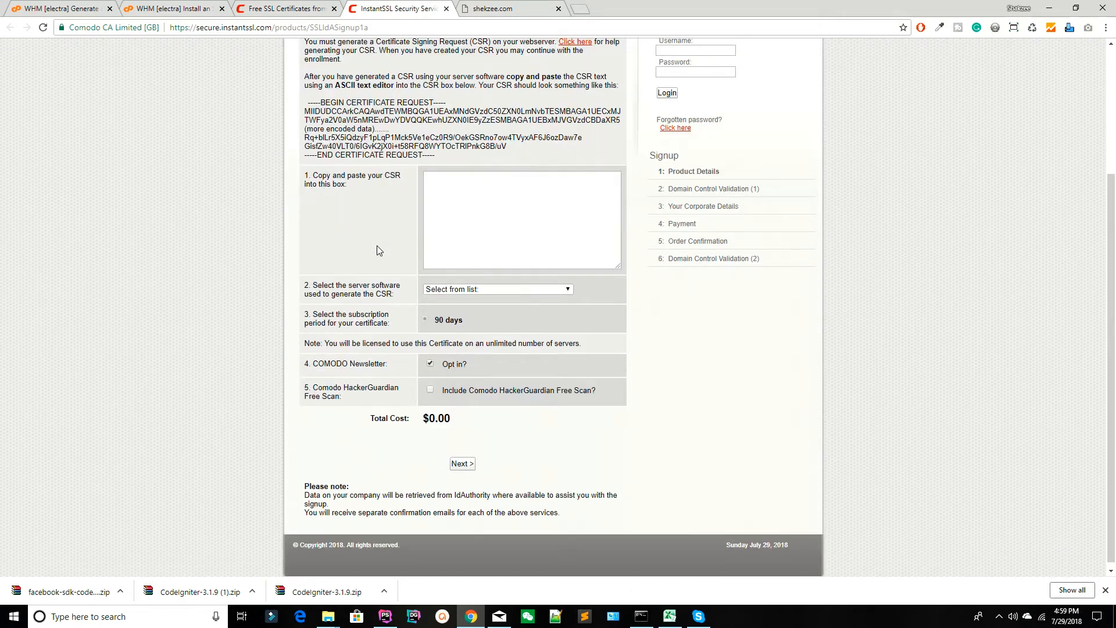
pyautogui.scroll(3, 379, 250)
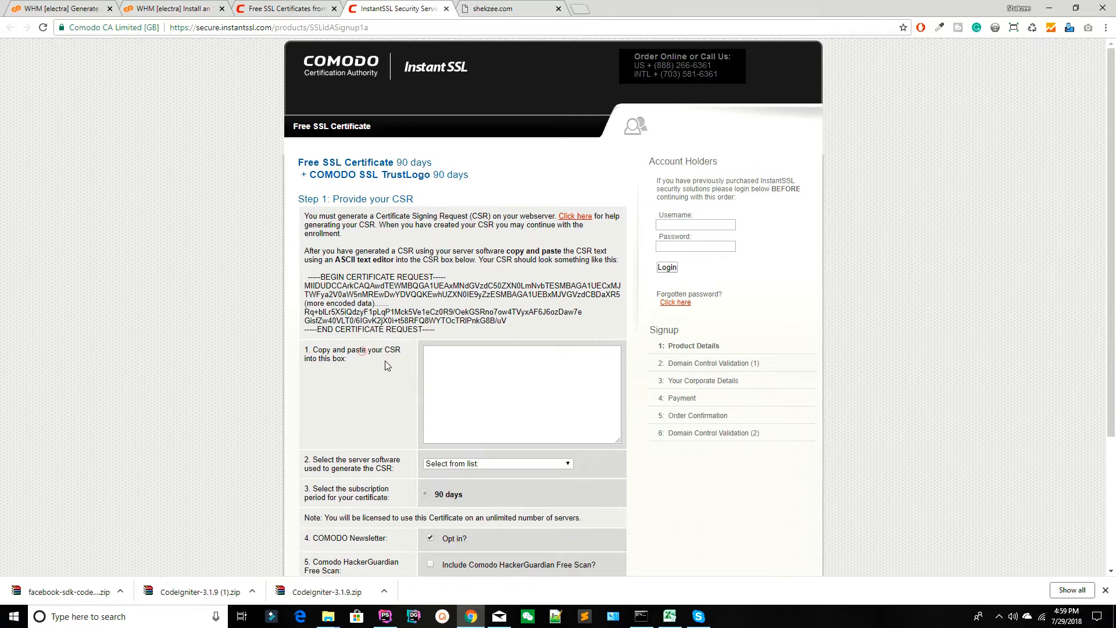
pyautogui.click(493, 9)
pyautogui.click(384, 9)
pyautogui.click(322, 9)
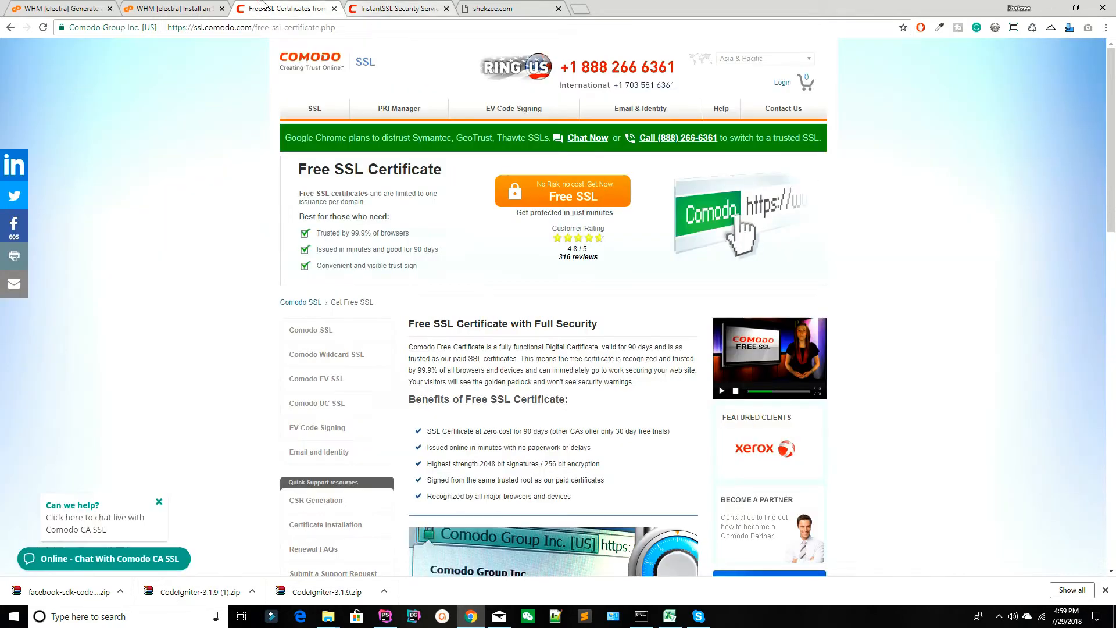
pyautogui.click(357, 9)
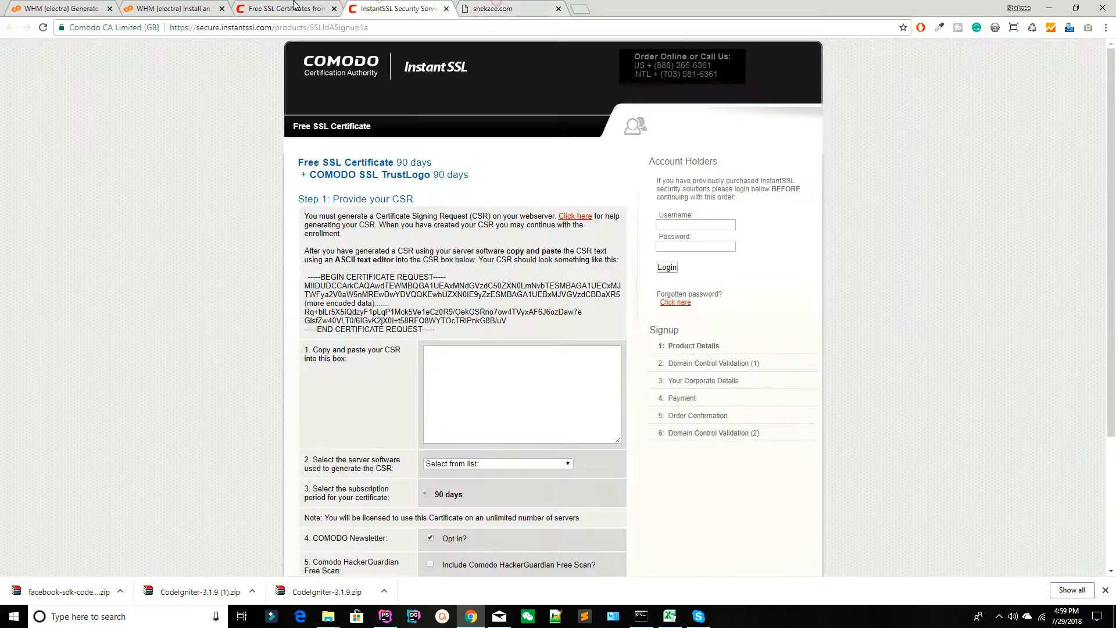
pyautogui.click(293, 8)
pyautogui.click(465, 6)
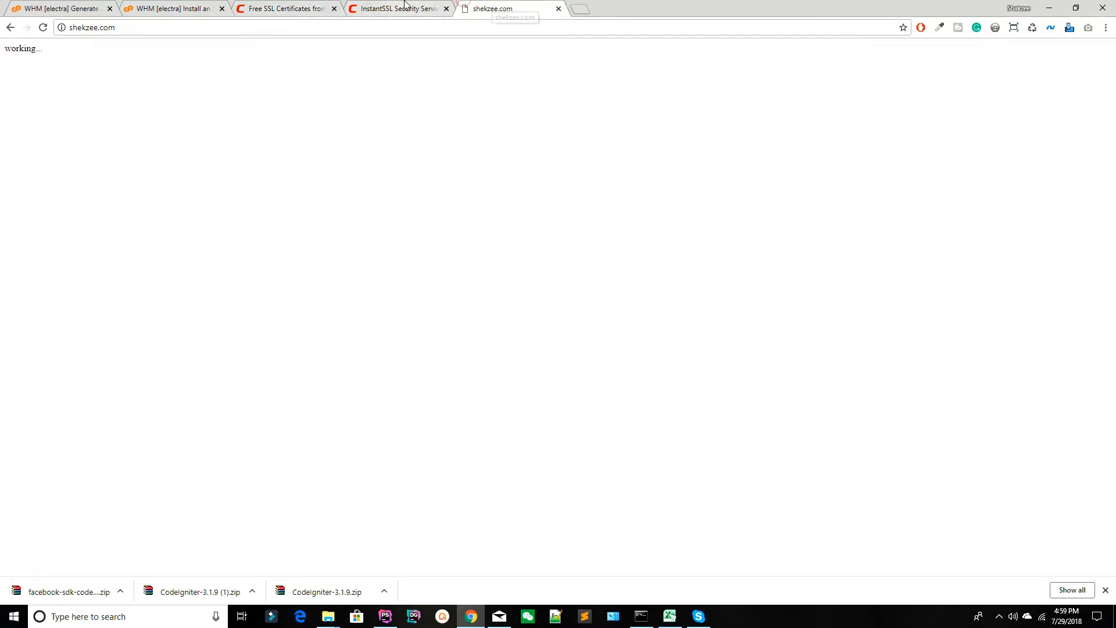
pyautogui.click(344, 7)
pyautogui.click(350, 7)
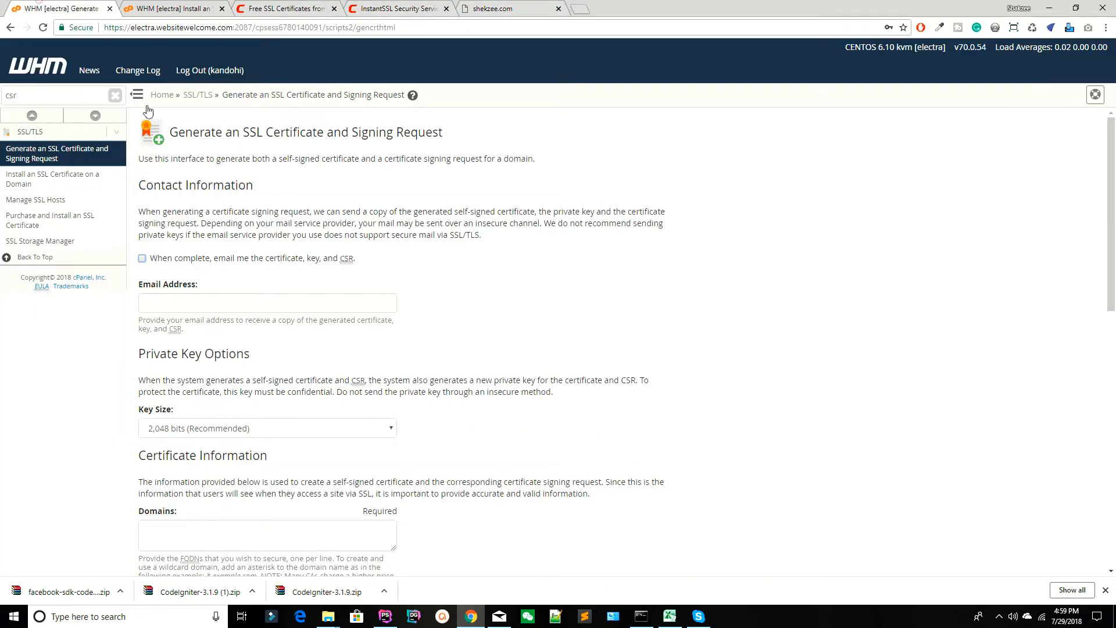
pyautogui.click(58, 8)
pyautogui.click(285, 8)
pyautogui.click(395, 8)
pyautogui.click(283, 8)
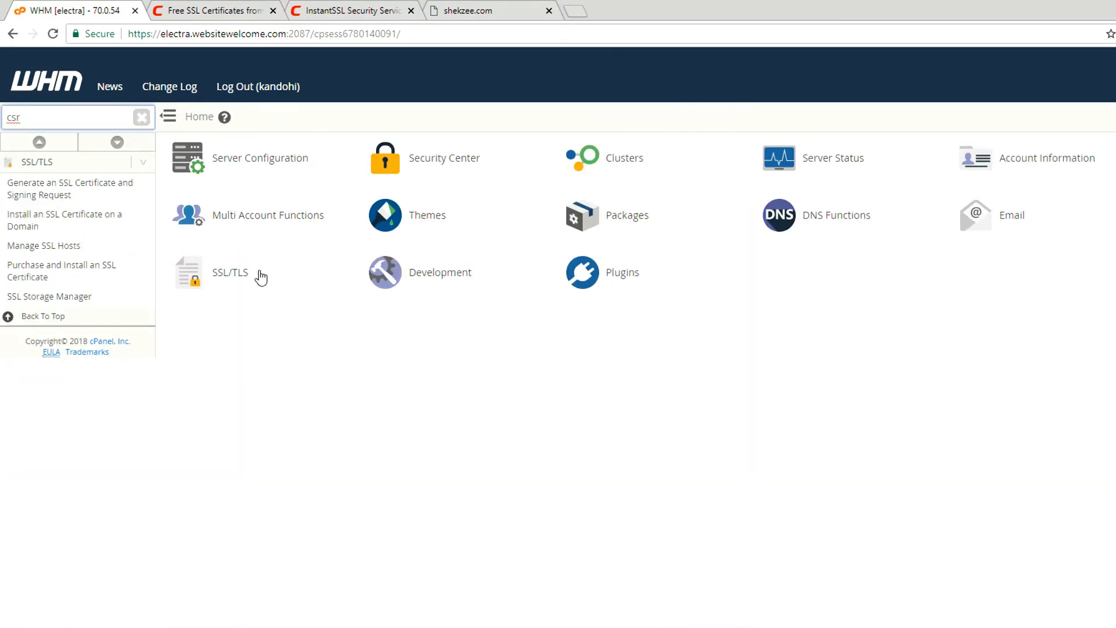
# Open WHM's SSL certificate and signing request generator and enable emailing the certificate, key and CSR on completion.
pyautogui.click(223, 281)
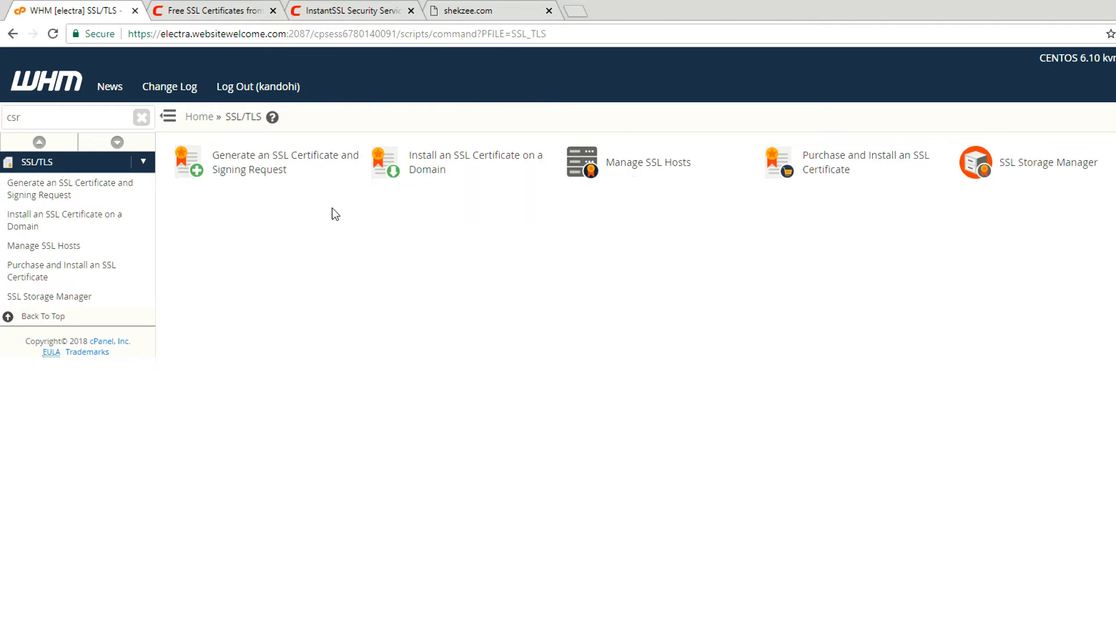
pyautogui.click(240, 167)
pyautogui.scroll(-1, 372, 287)
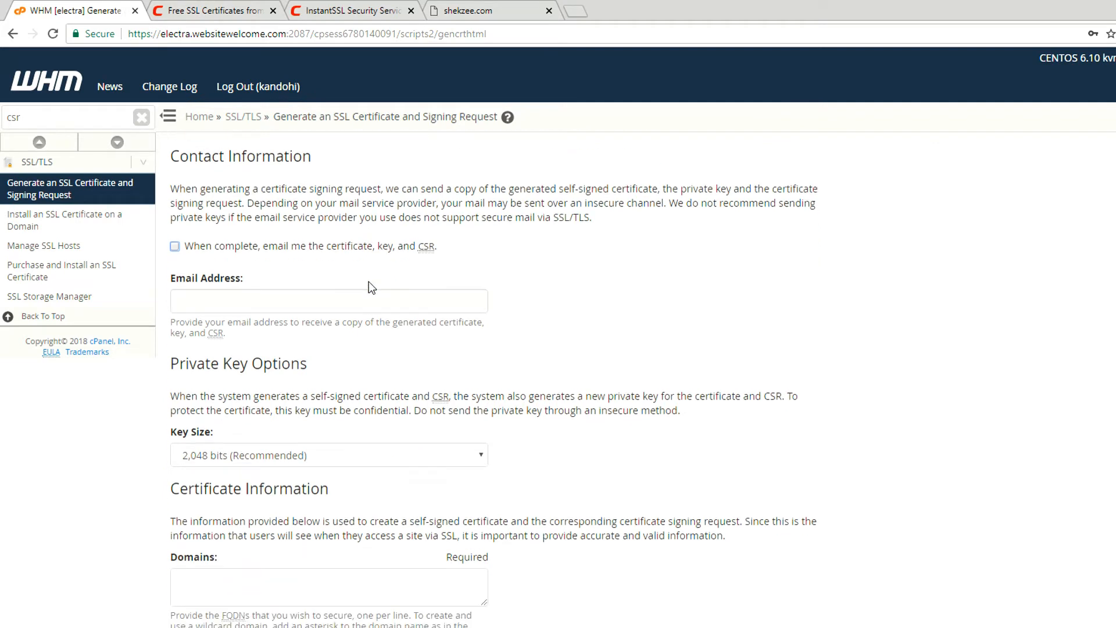
pyautogui.click(176, 246)
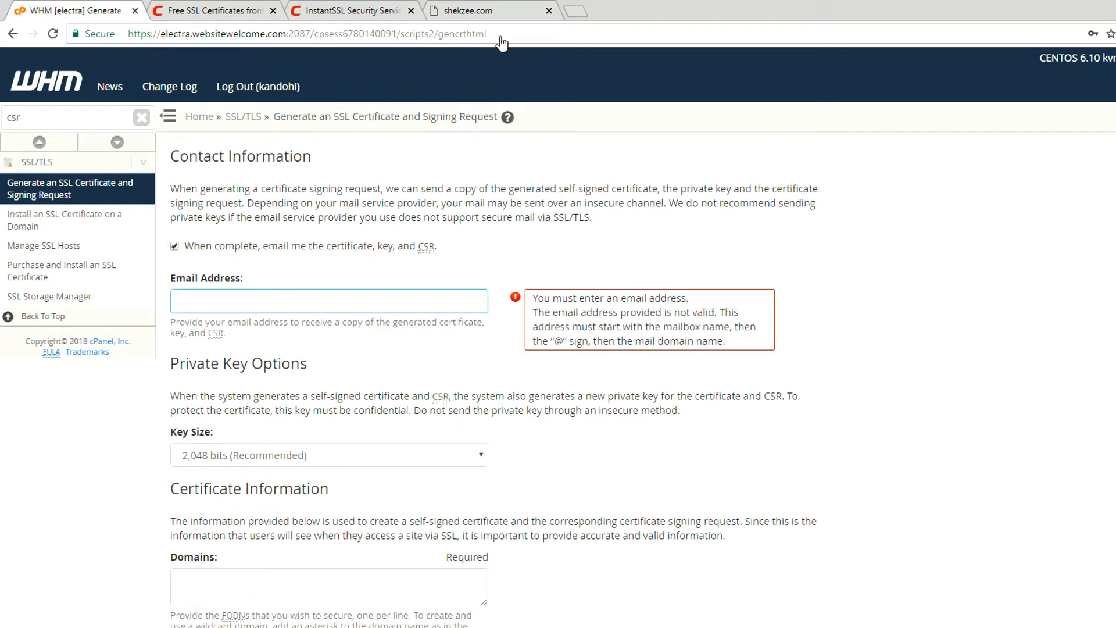
# Open the cPanel login page of the site at shekzee.com/cpanel.
pyautogui.click(477, 11)
pyautogui.click(156, 37)
pyautogui.press('Right')
pyautogui.write('/cpn')
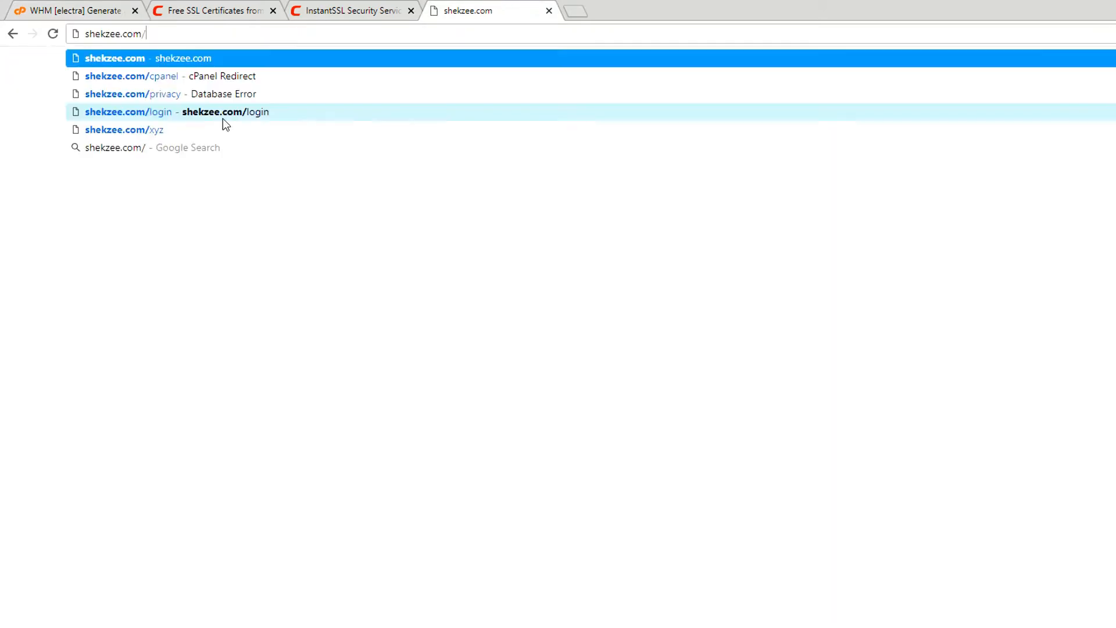
pyautogui.press('BackSpace')
pyautogui.press('BackSpace')
pyautogui.press('BackSpace')
pyautogui.write('panel')
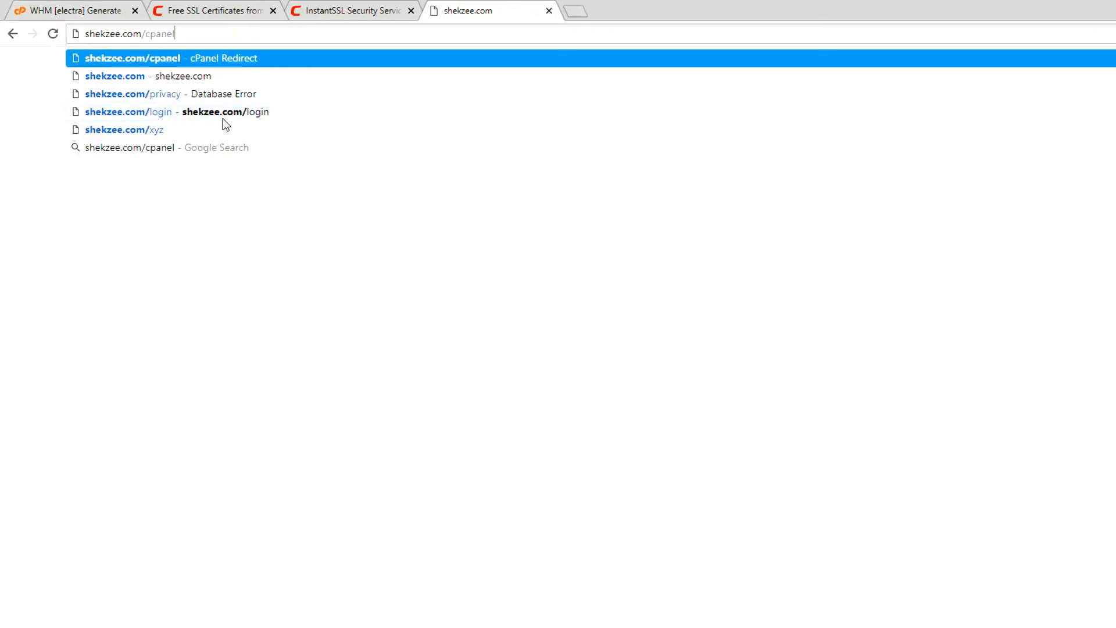
pyautogui.press('Return')
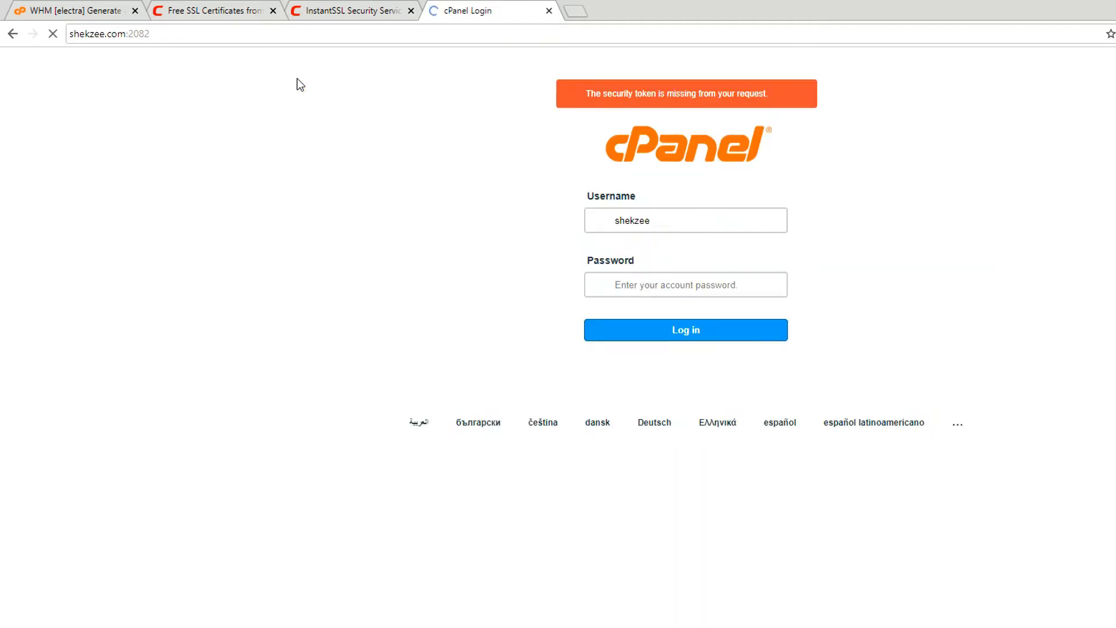
# Log in to cPanel with the account password and place its browser tab beside the WHM one.
pyautogui.click(651, 292)
pyautogui.write('•••••')
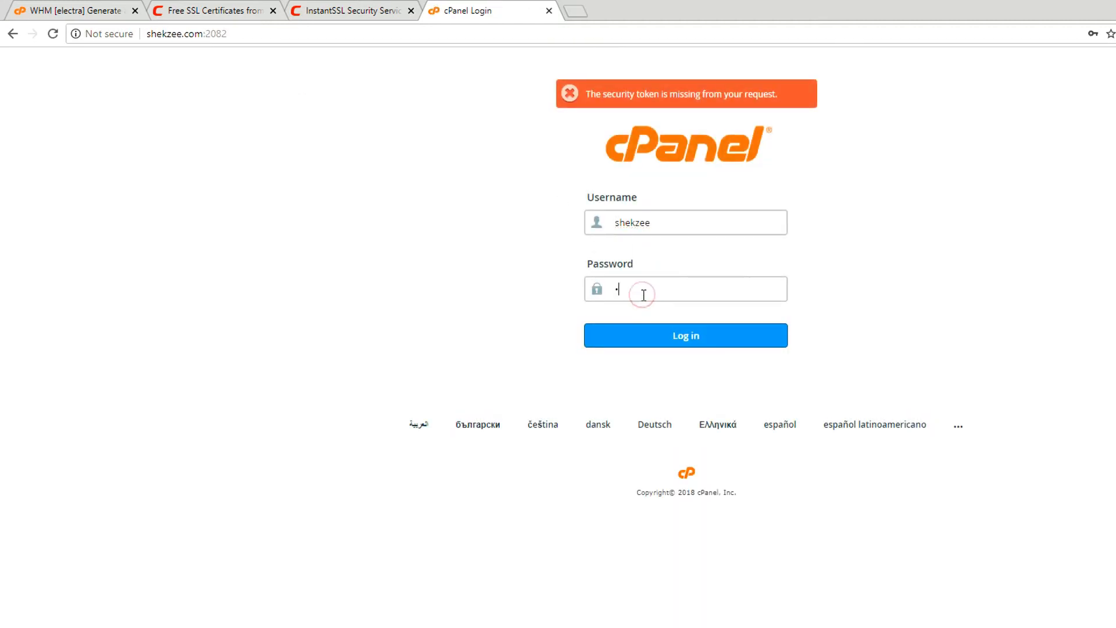
pyautogui.write('•••••••••')
pyautogui.press('Return')
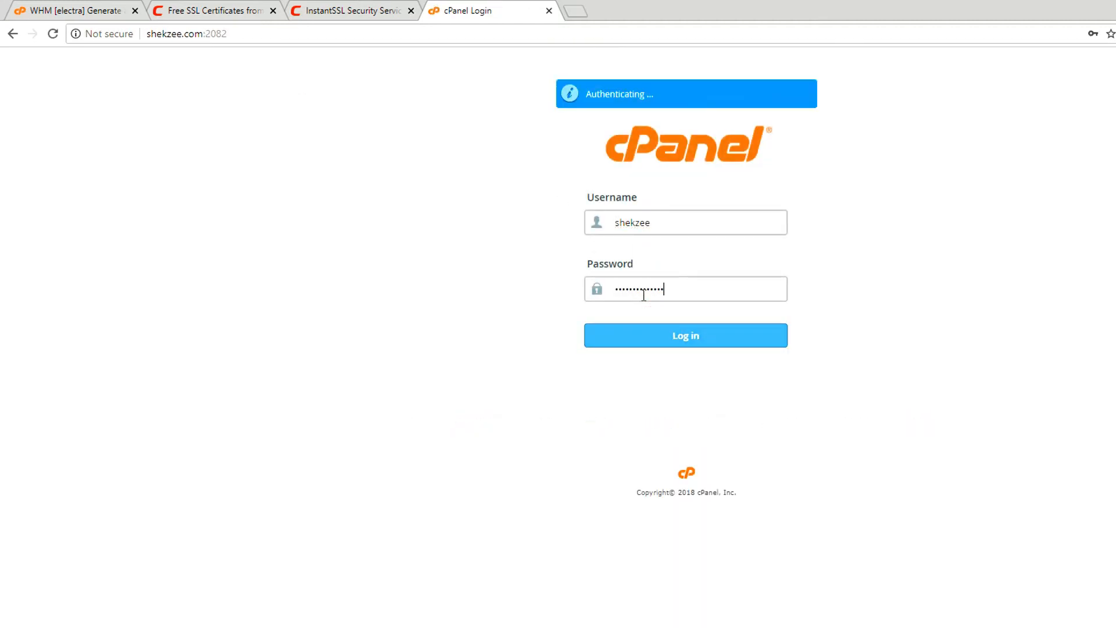
pyautogui.moveTo(541, 10); pyautogui.dragTo(277, 9)
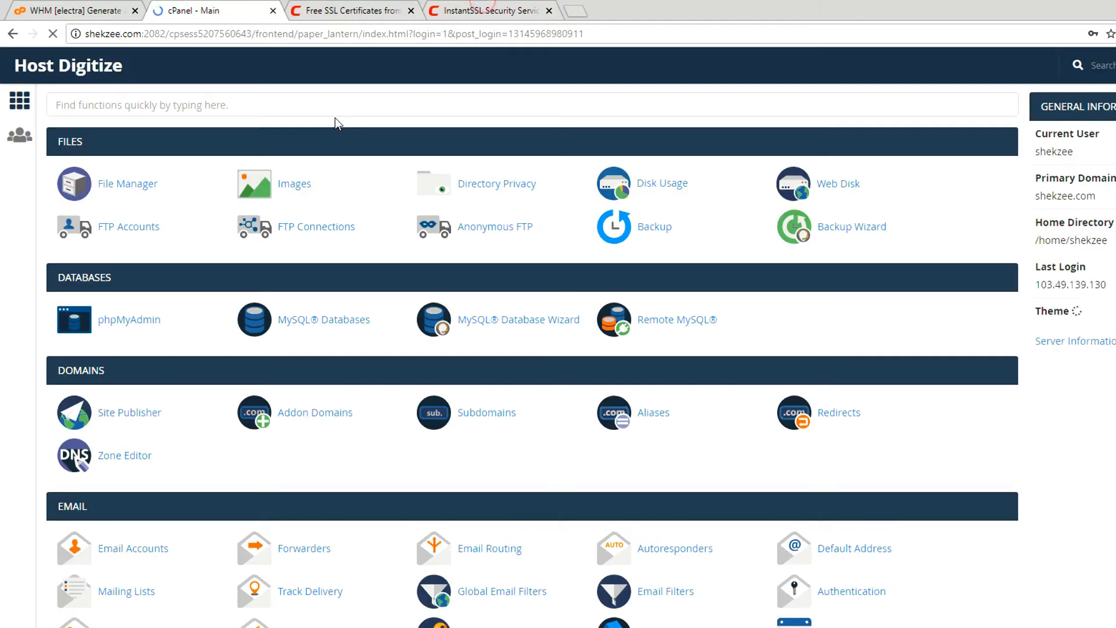
# Open the Email Accounts page in cPanel.
pyautogui.scroll(-4, 170, 361)
pyautogui.click(109, 343)
pyautogui.click(376, 13)
pyautogui.click(532, 12)
pyautogui.click(327, 12)
pyautogui.click(196, 14)
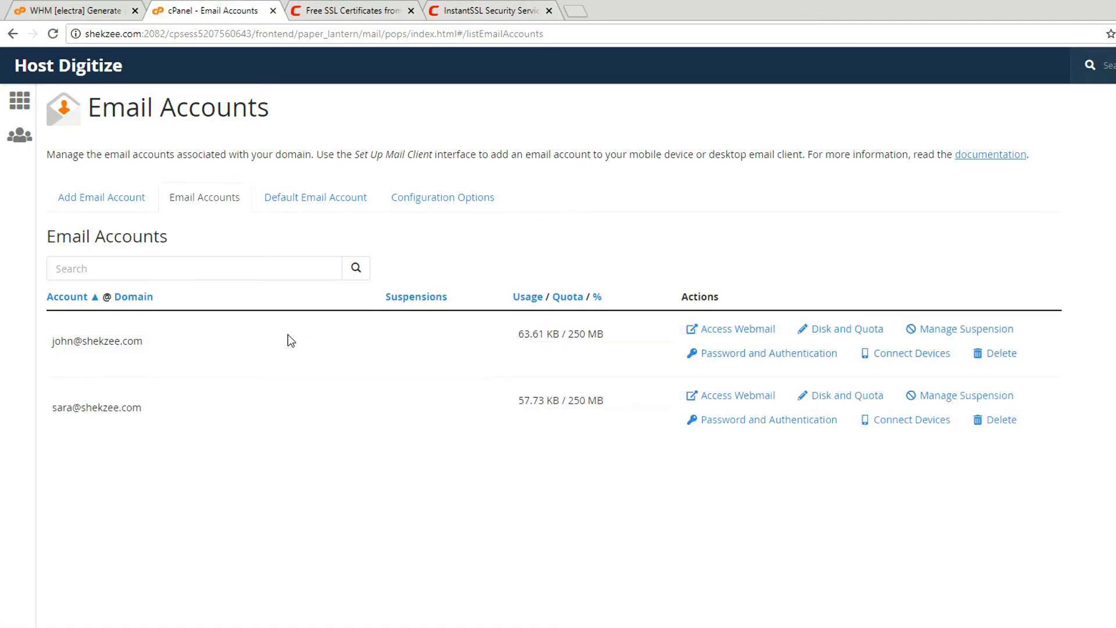
# Start adding an email account on the shekzee.com domain with the mailbox name admin.
pyautogui.click(130, 276)
pyautogui.click(112, 195)
pyautogui.click(145, 275)
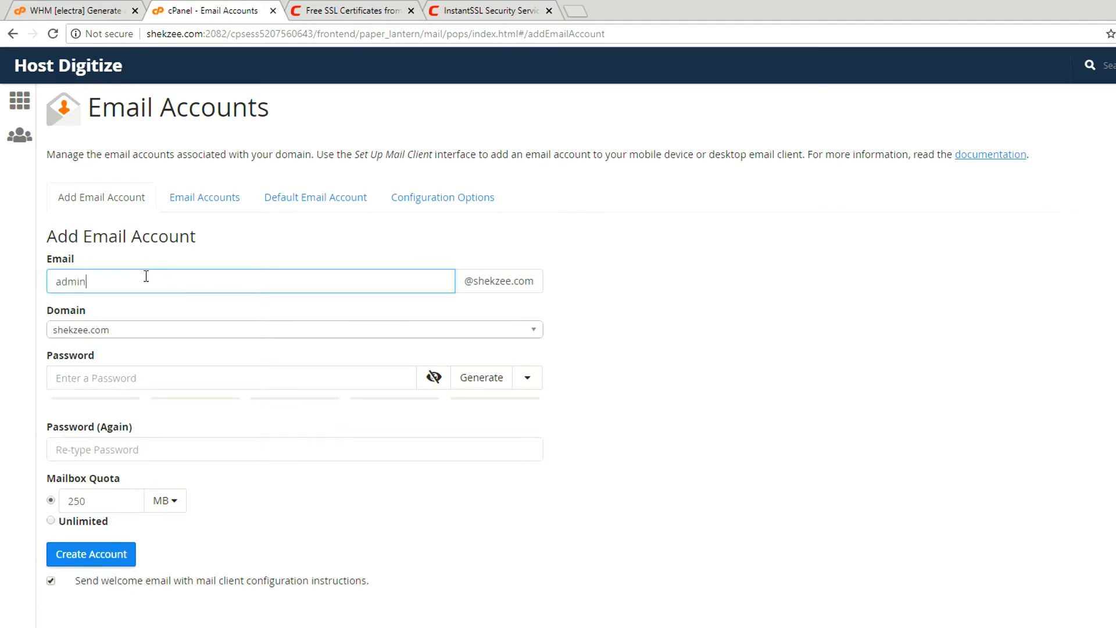
# Enter the mailbox password in both password fields and create the email account.
pyautogui.click(139, 379)
pyautogui.write('a')
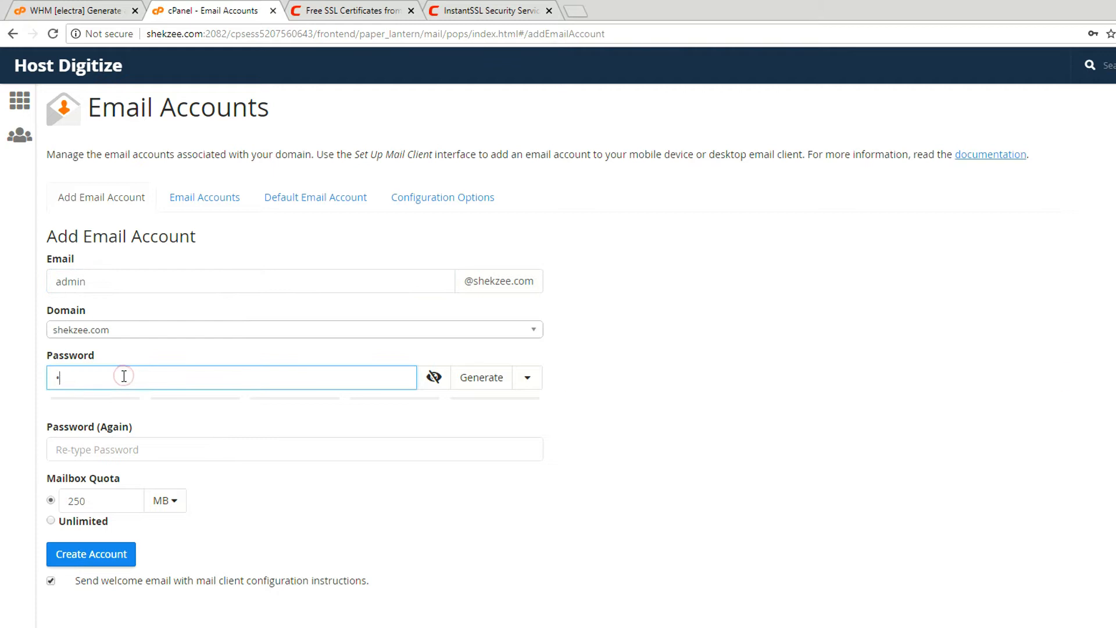
pyautogui.press('BackSpace')
pyautogui.write('admin')
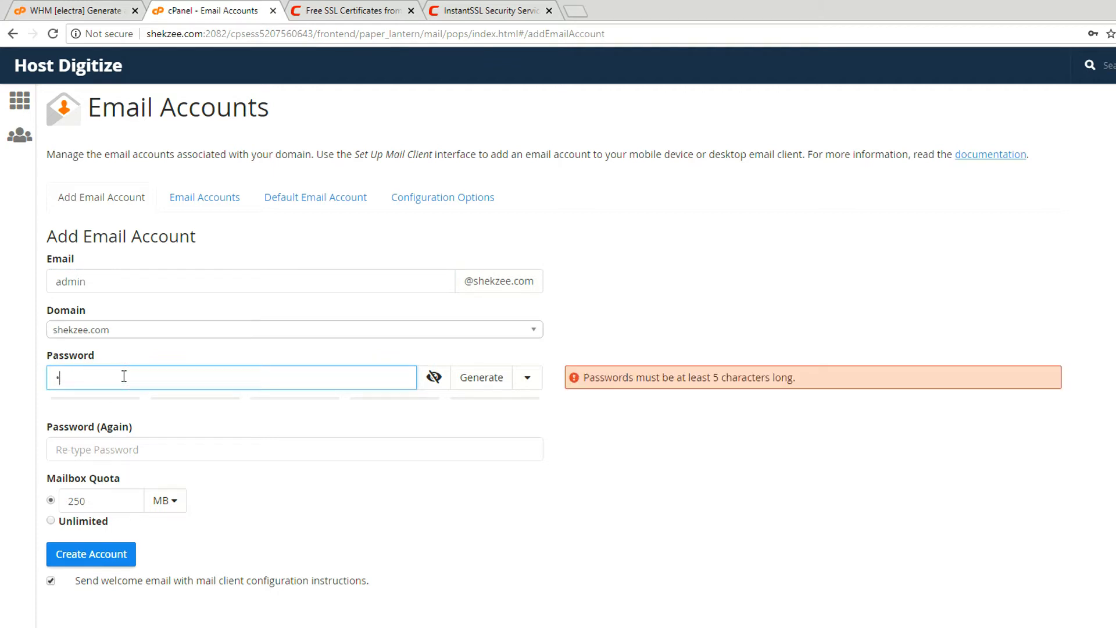
pyautogui.write('•••••••')
pyautogui.press('Tab')
pyautogui.write('ad')
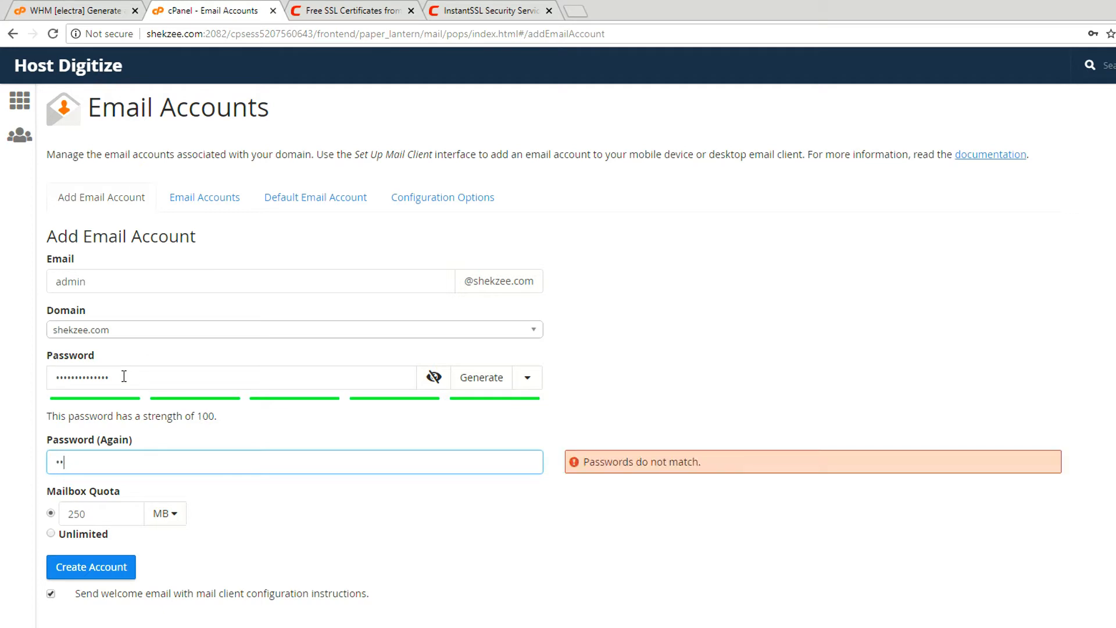
pyautogui.press('BackSpace')
pyautogui.write('a•')
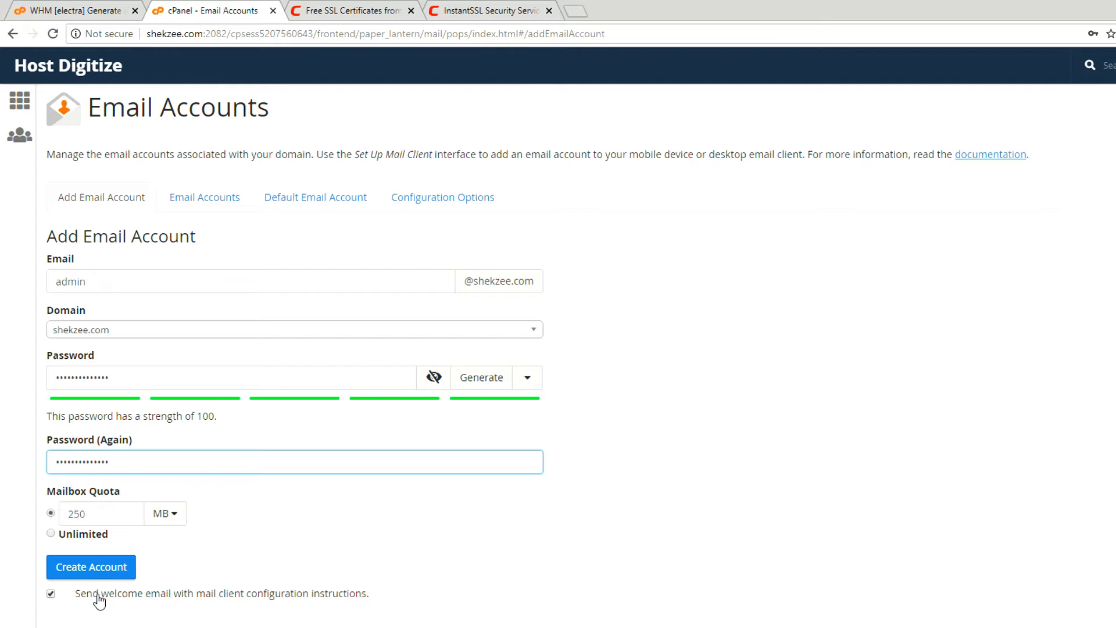
pyautogui.click(92, 573)
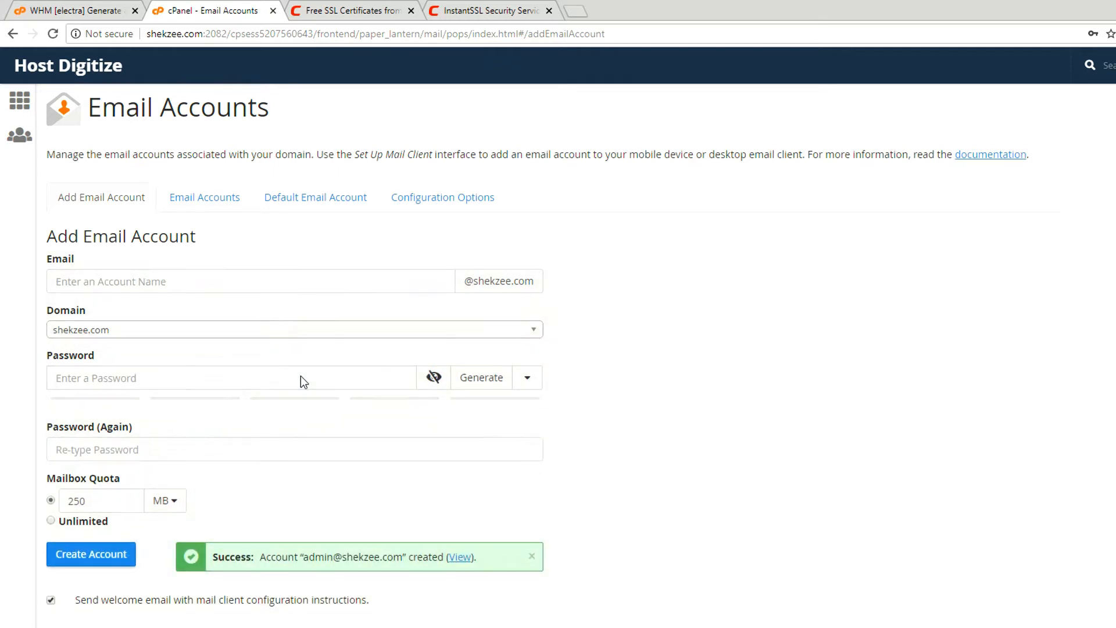
# From the email accounts list, open the new admin account's webmail in a separate tab and return to the list.
pyautogui.click(196, 186)
pyautogui.middleClick(688, 330)
pyautogui.click(343, 5)
pyautogui.click(260, 3)
pyautogui.click(343, 4)
pyautogui.click(233, 5)
# Copy the admin account's email address from cPanel into the Email Address field of WHM's certificate request form.
pyautogui.moveTo(51, 341); pyautogui.dragTo(154, 340)
pyautogui.hotkey('ctrl', 'c')
pyautogui.hotkey('ctrl', '1')
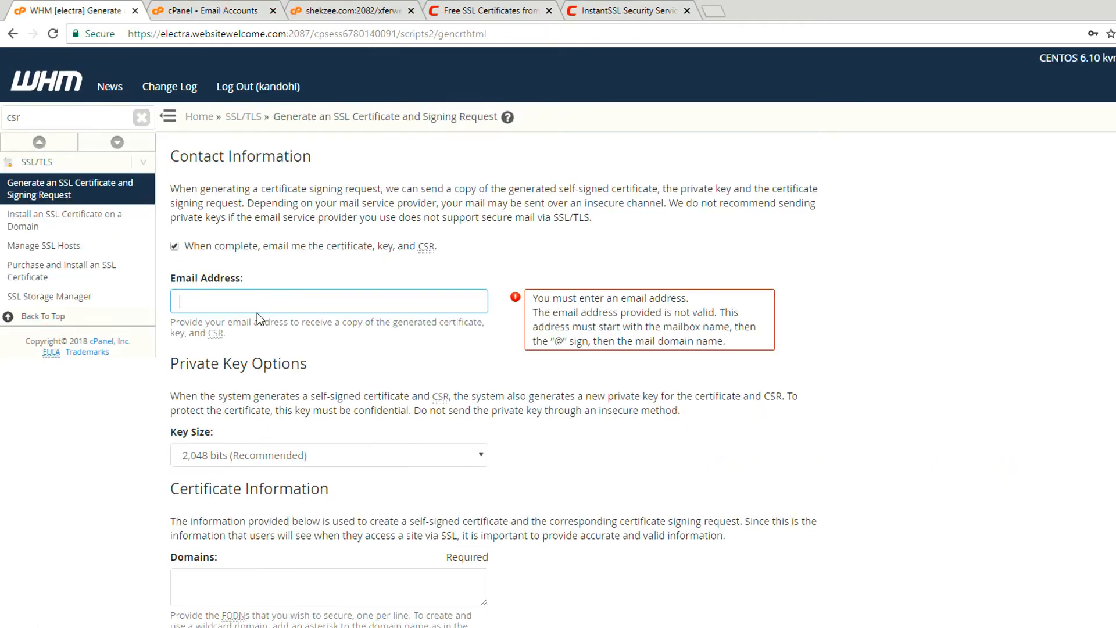
pyautogui.hotkey('ctrl', 'v')
# Enter shekzee.com as the domain to secure in the certificate information.
pyautogui.scroll(-1, 214, 369)
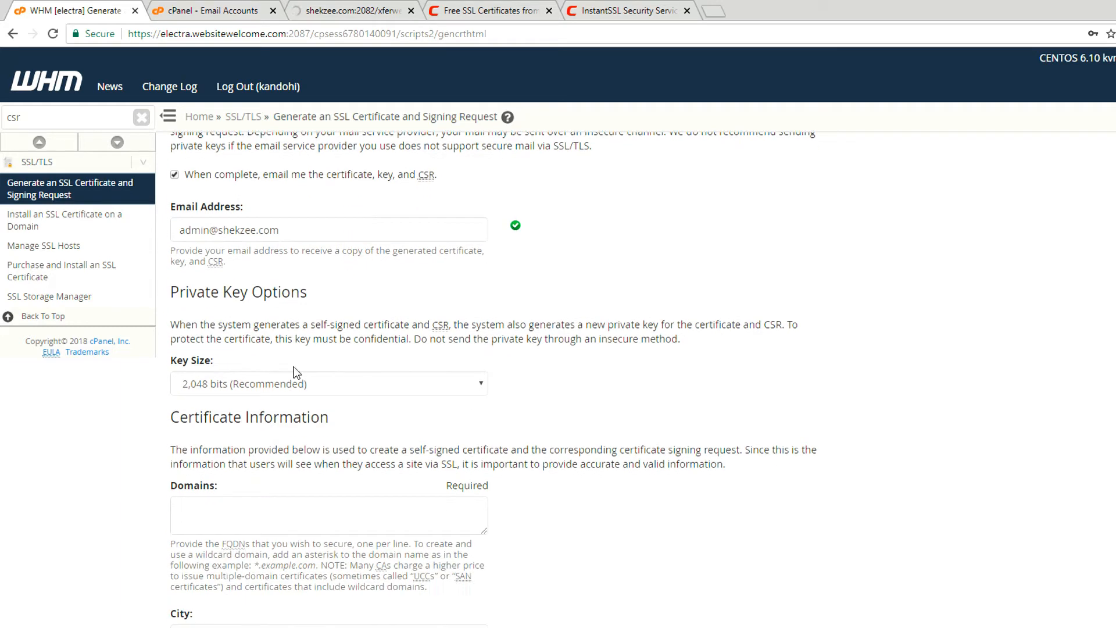
pyautogui.scroll(-2, 253, 348)
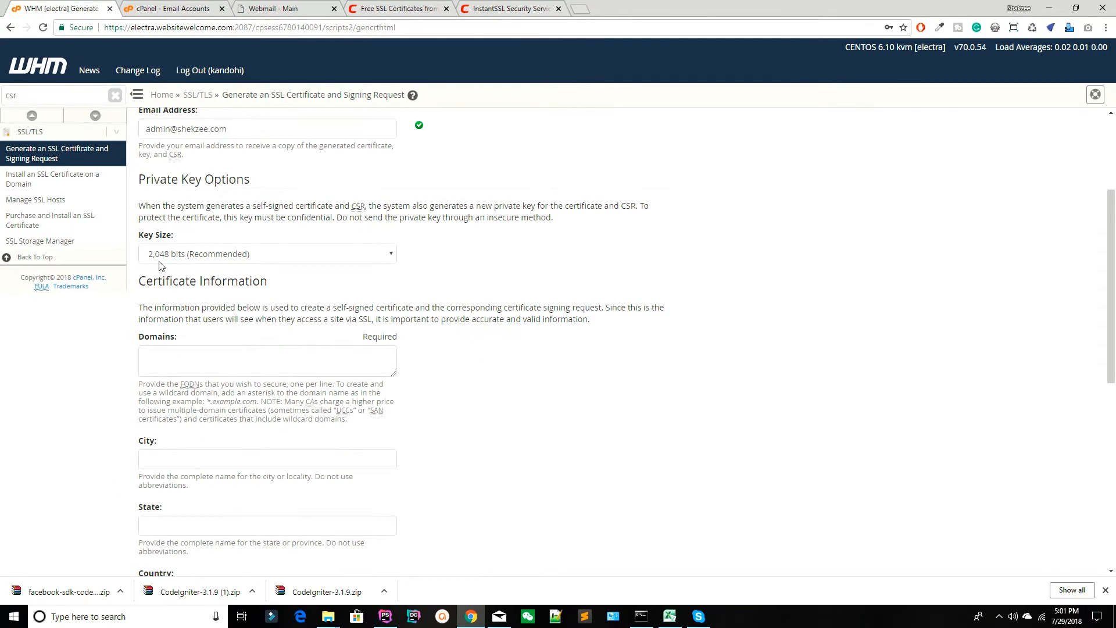
pyautogui.click(165, 359)
pyautogui.write('h')
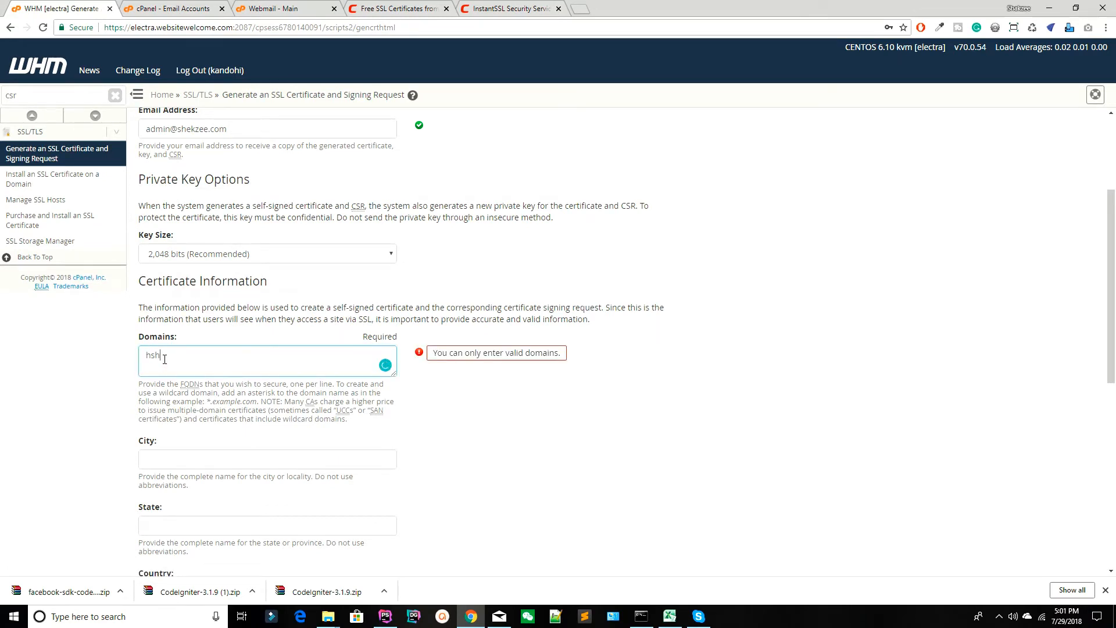
pyautogui.write('sekzee.com')
pyautogui.click(559, 379)
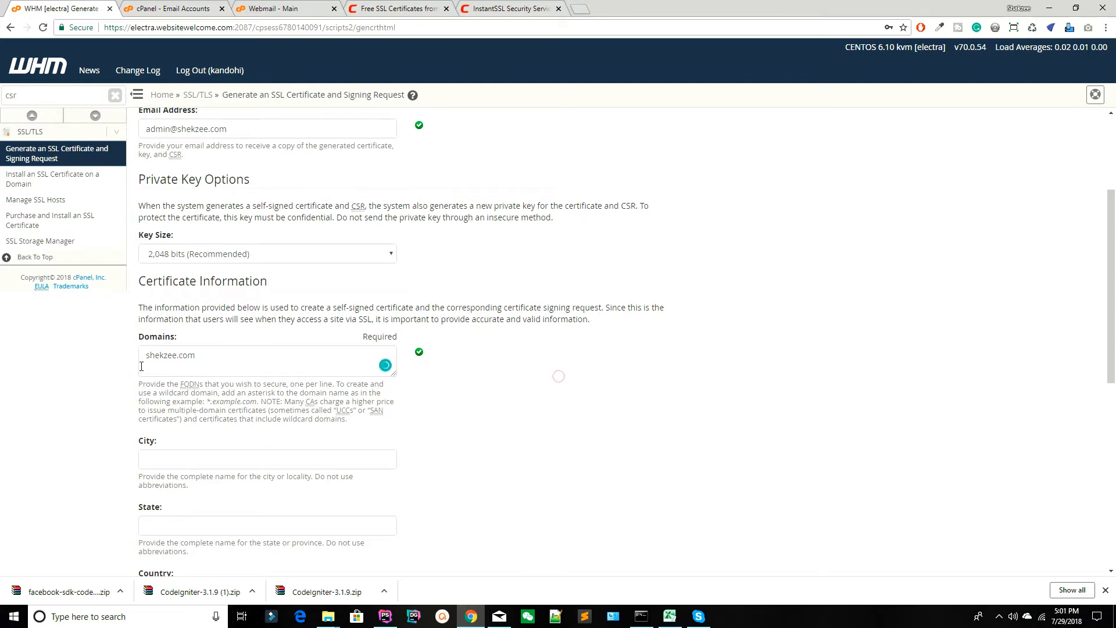
# Fill in the city karachi, the state Pakistan — Sindh and the country PK (Pakistan) from saved autofill entries.
pyautogui.scroll(-2, 514, 360)
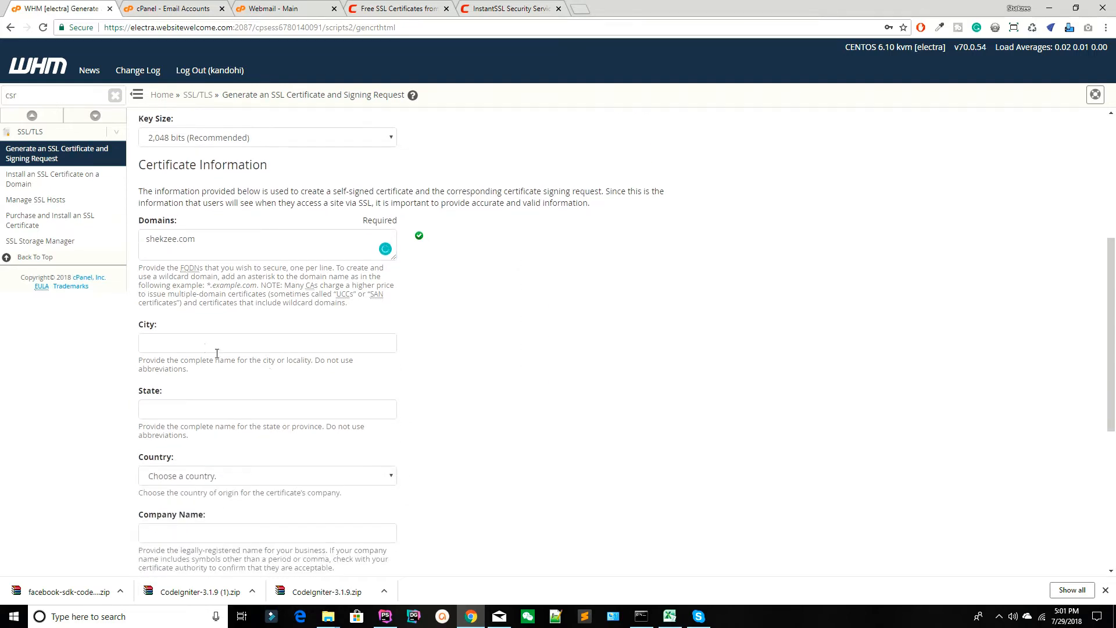
pyautogui.click(189, 343)
pyautogui.press('Down')
pyautogui.press('Return')
pyautogui.scroll(-1, 244, 379)
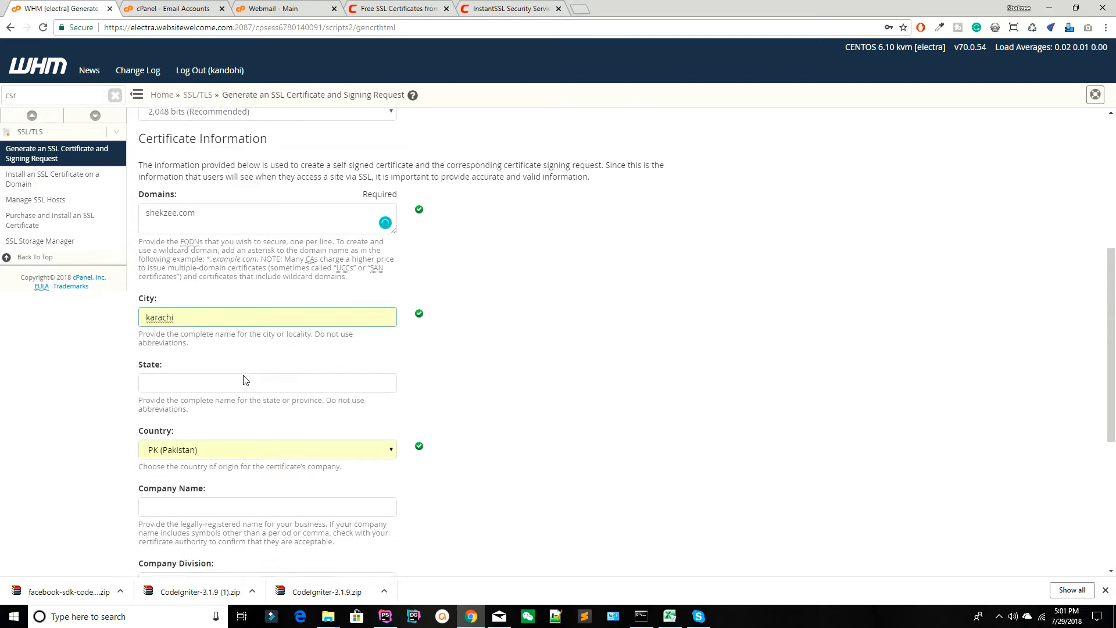
pyautogui.scroll(-1, 244, 379)
pyautogui.click(183, 351)
pyautogui.click(175, 368)
pyautogui.click(622, 322)
pyautogui.scroll(-3, 539, 336)
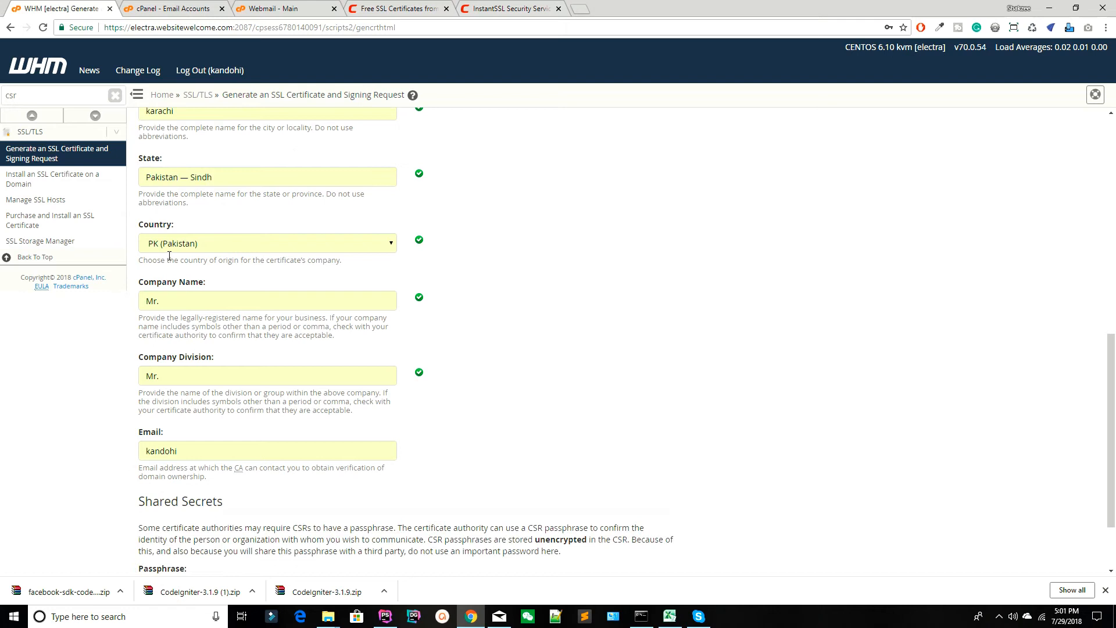
# Replace the autofilled company name with shekzee and the company division with tutorials.
pyautogui.tripleClick(165, 299)
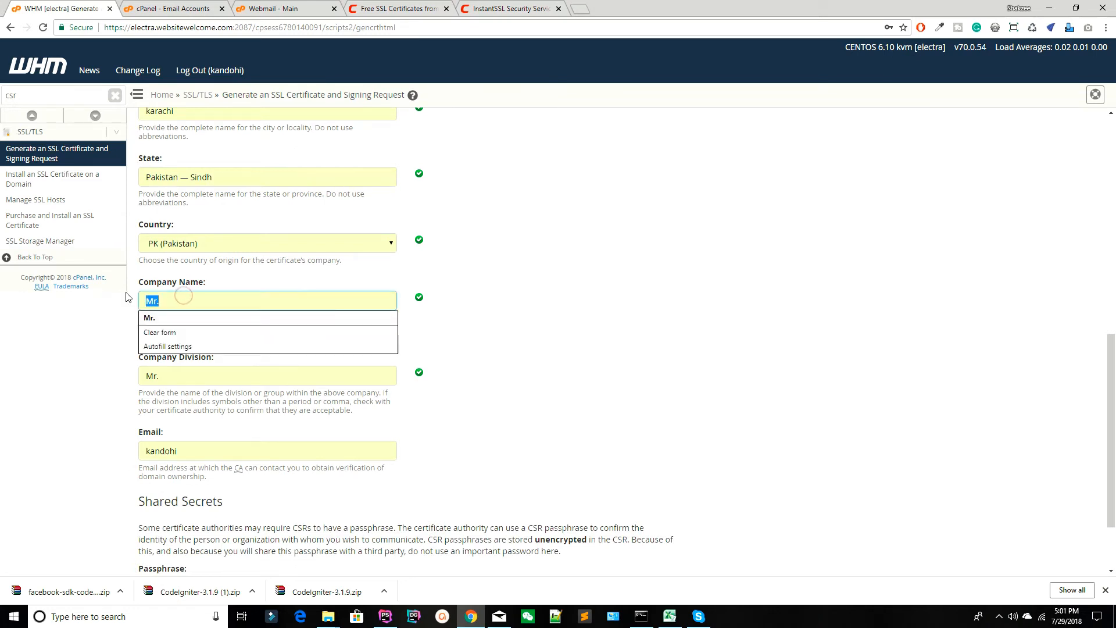
pyautogui.write('shekzee')
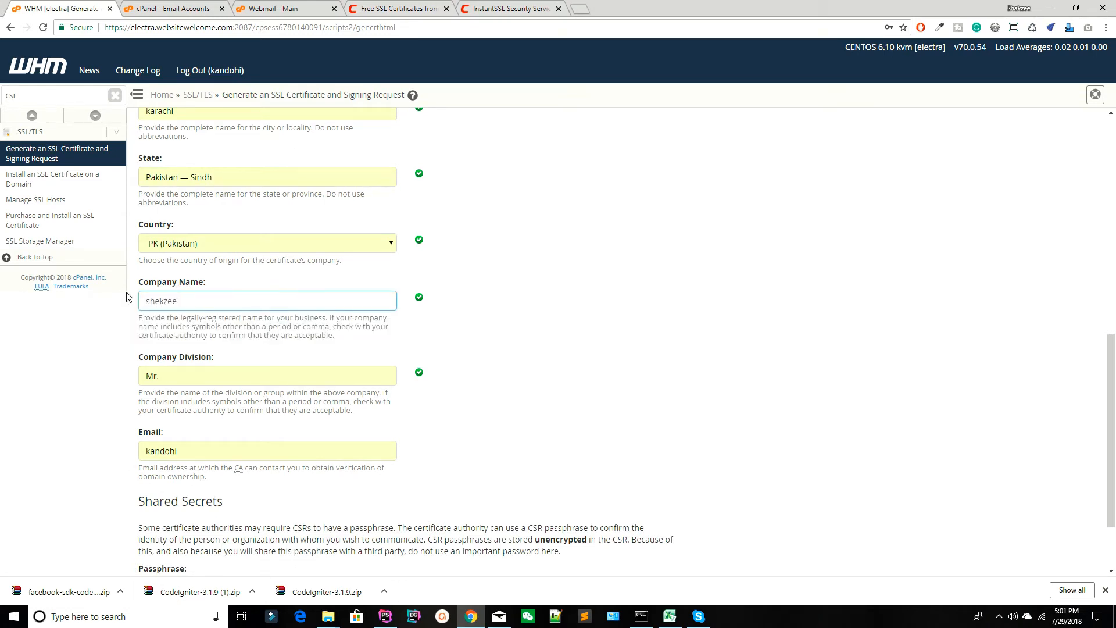
pyautogui.tripleClick(167, 379)
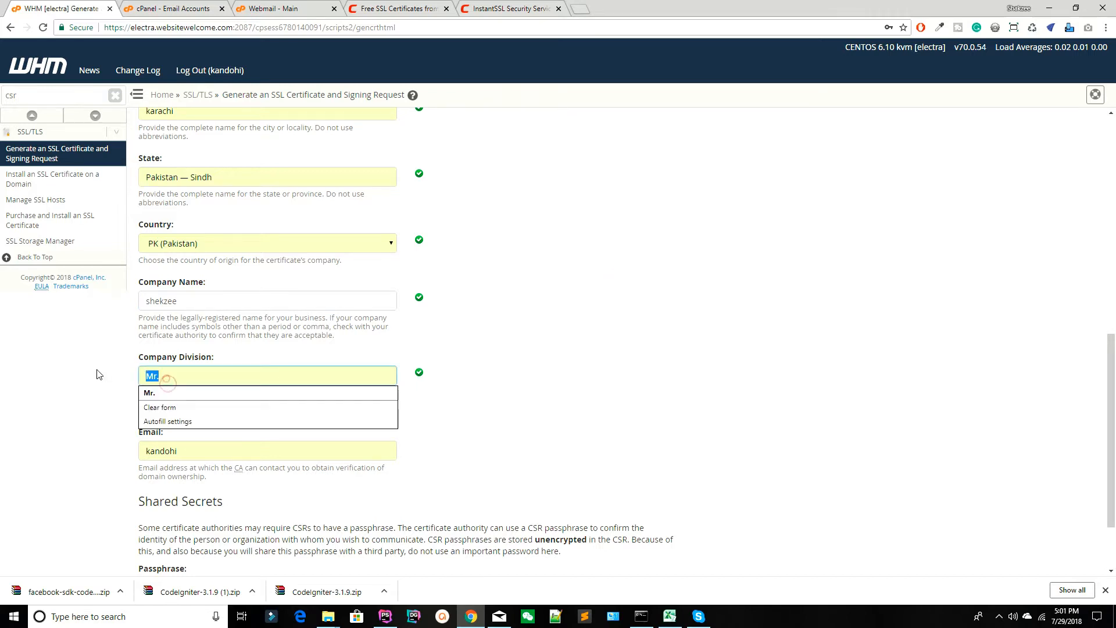
pyautogui.write('tutorials')
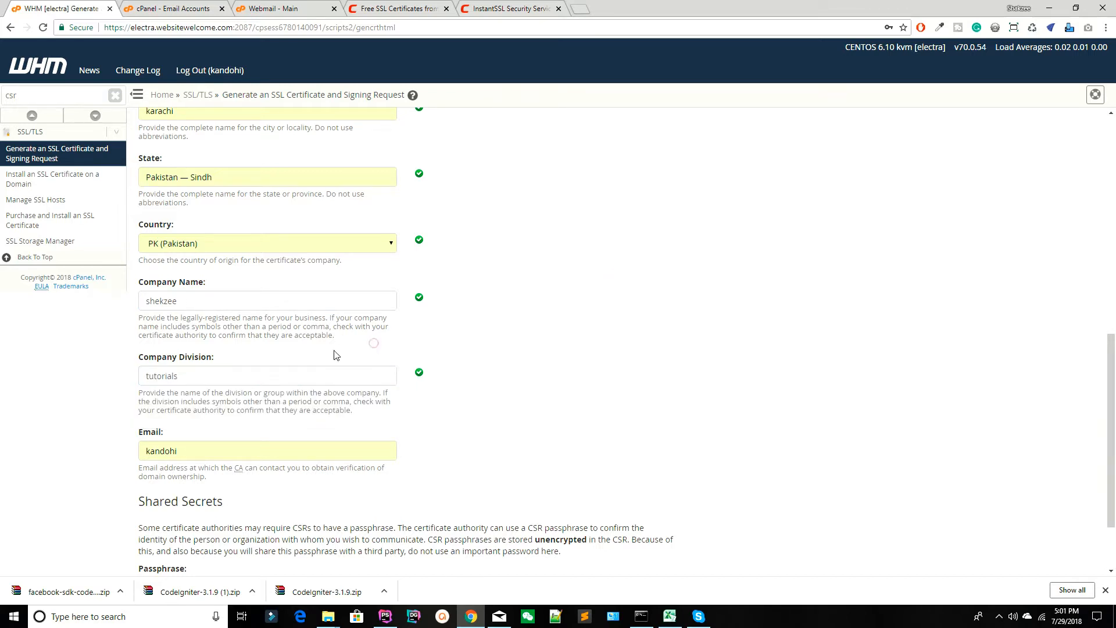
# Replace the certificate's autofilled contact email with the copied admin mailbox address of the shekzee.com domain.
pyautogui.scroll(-2, 319, 343)
pyautogui.tripleClick(237, 362)
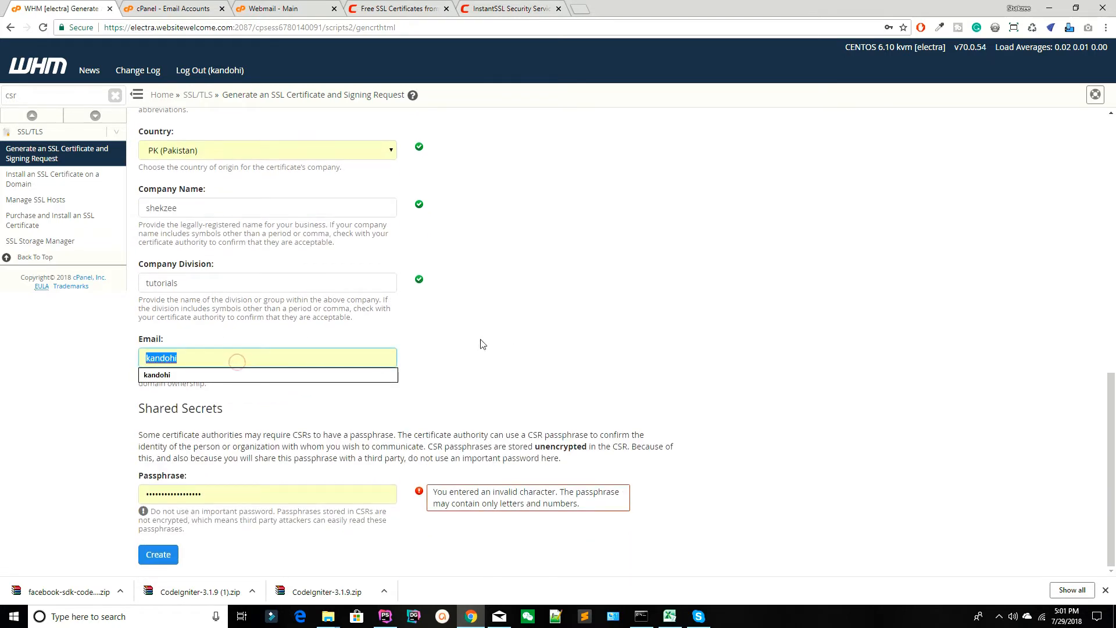
pyautogui.click(539, 298)
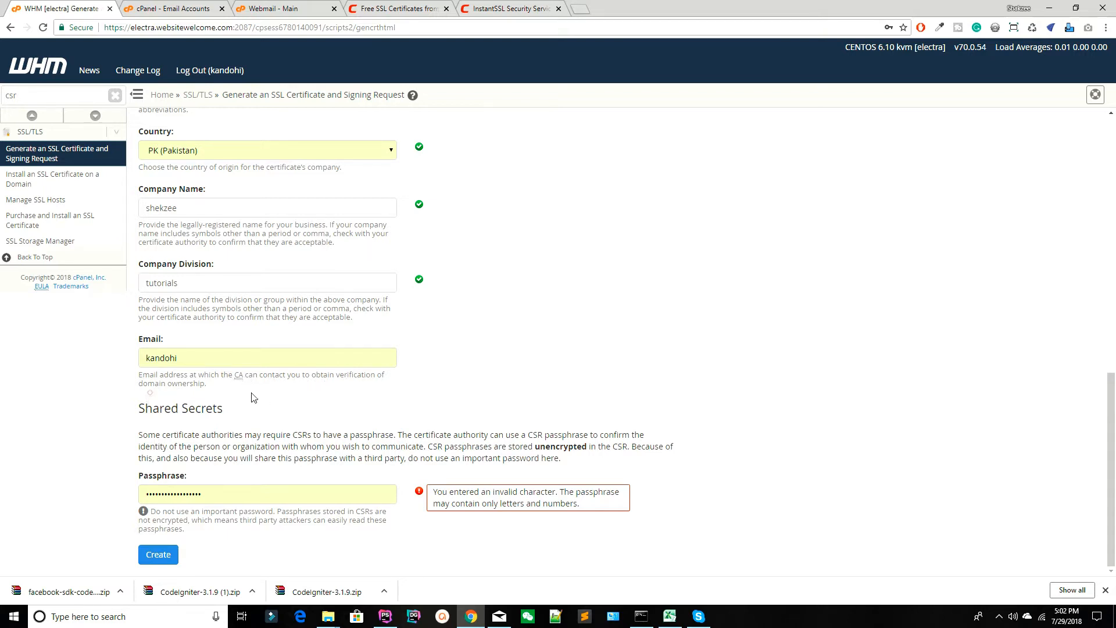
pyautogui.click(311, 2)
pyautogui.click(113, 2)
pyautogui.doubleClick(220, 354)
pyautogui.hotkey('ctrl', 'v')
pyautogui.moveTo(589, 347); pyautogui.dragTo(584, 343)
pyautogui.click(585, 347)
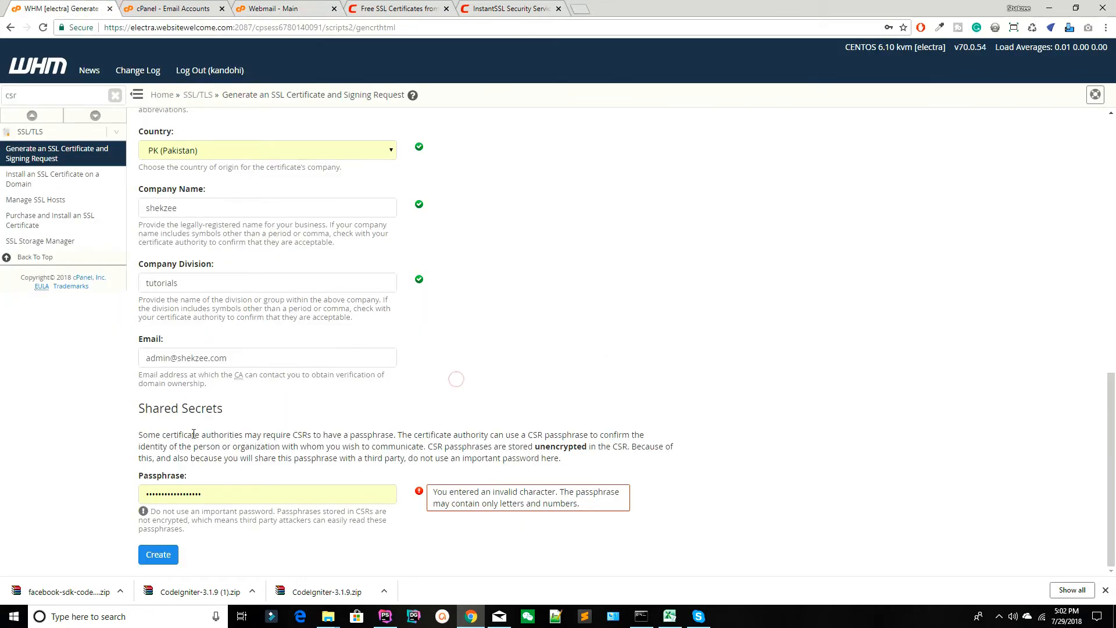
# Replace the autofilled passphrase with a new CSR passphrase and create the certificate signing request.
pyautogui.moveTo(225, 492); pyautogui.dragTo(144, 493)
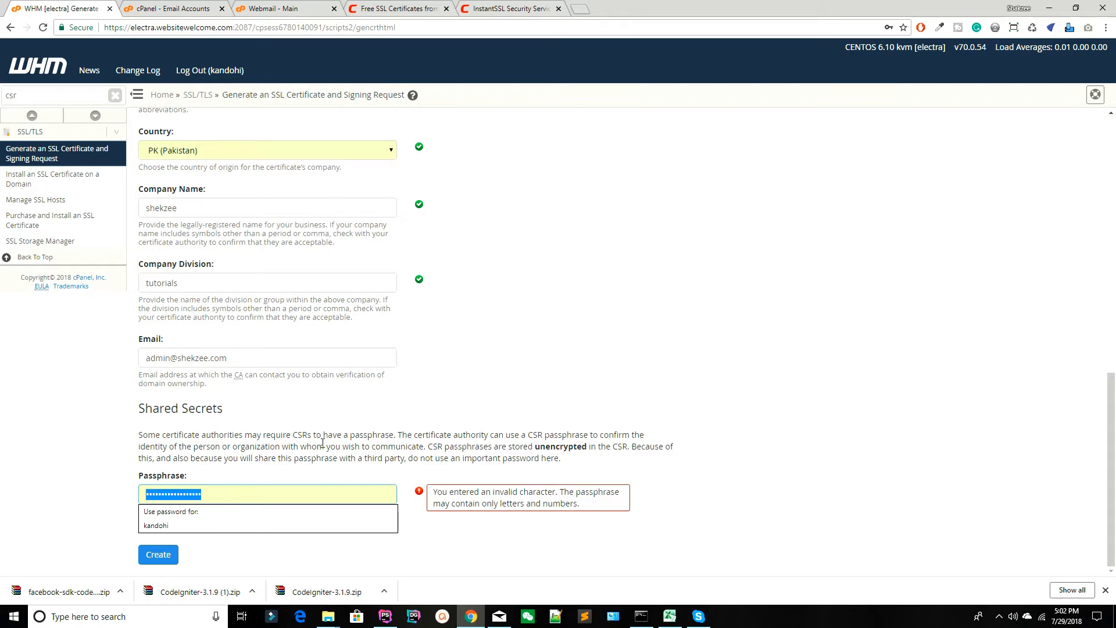
pyautogui.press('BackSpace')
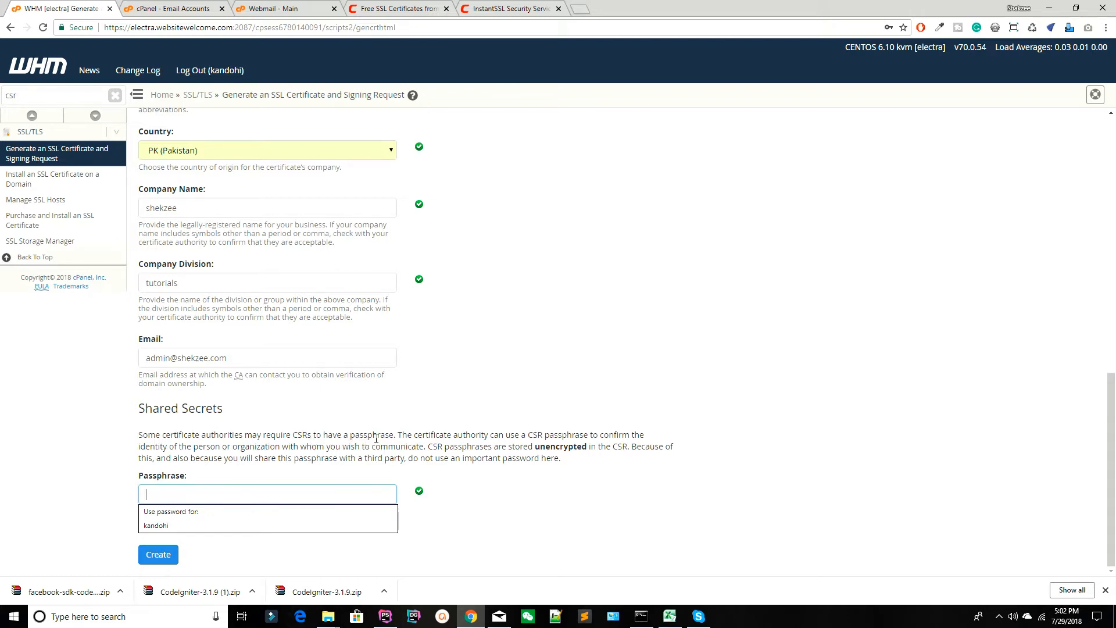
pyautogui.click(273, 431)
pyautogui.click(172, 490)
pyautogui.write('1')
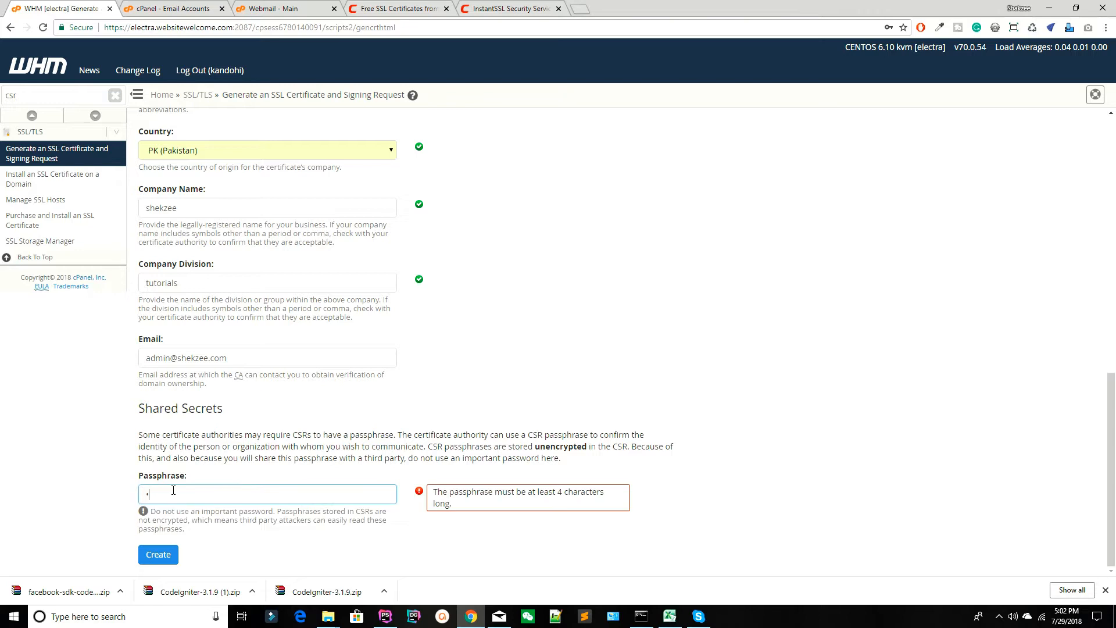
pyautogui.write('234')
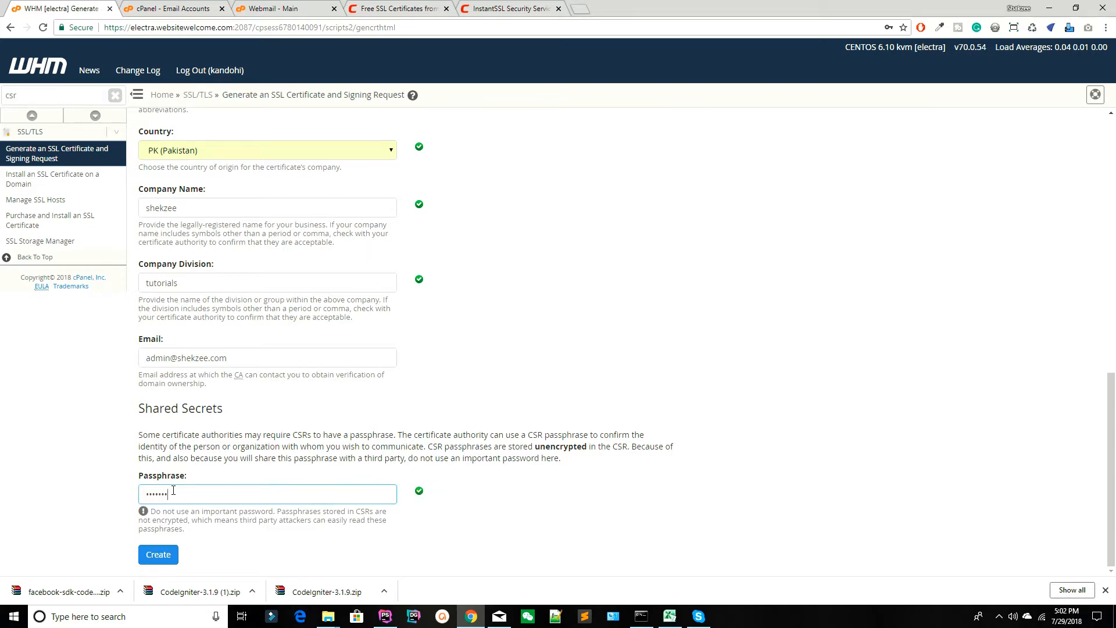
pyautogui.click(158, 554)
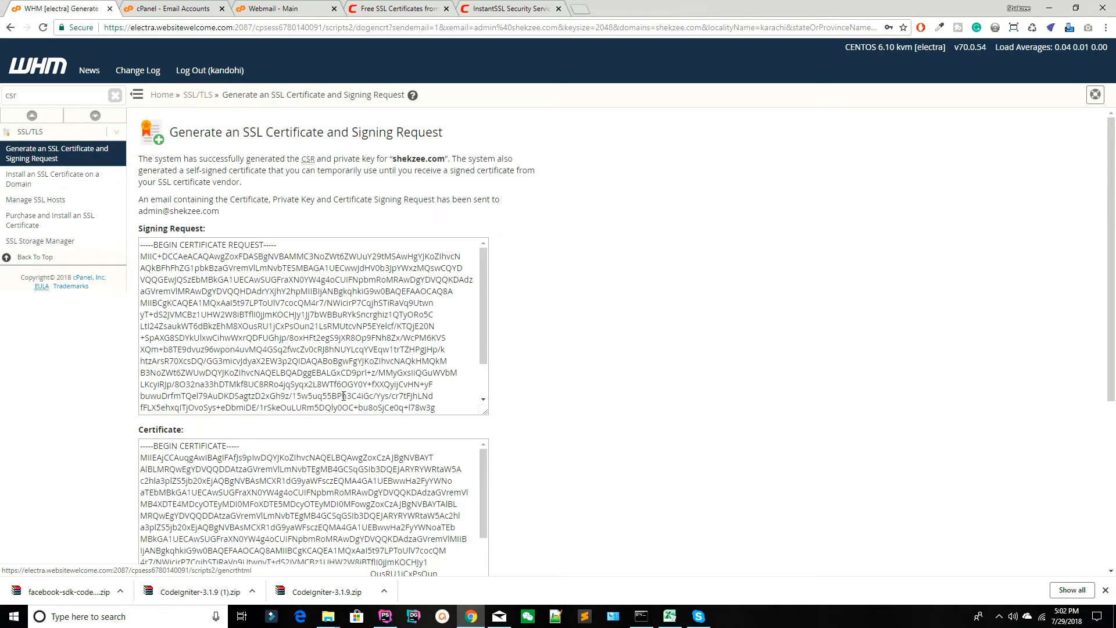
# Examine the generated signing request, certificate and private key sections on the result page.
pyautogui.scroll(-2, 288, 305)
pyautogui.scroll(-5, 577, 254)
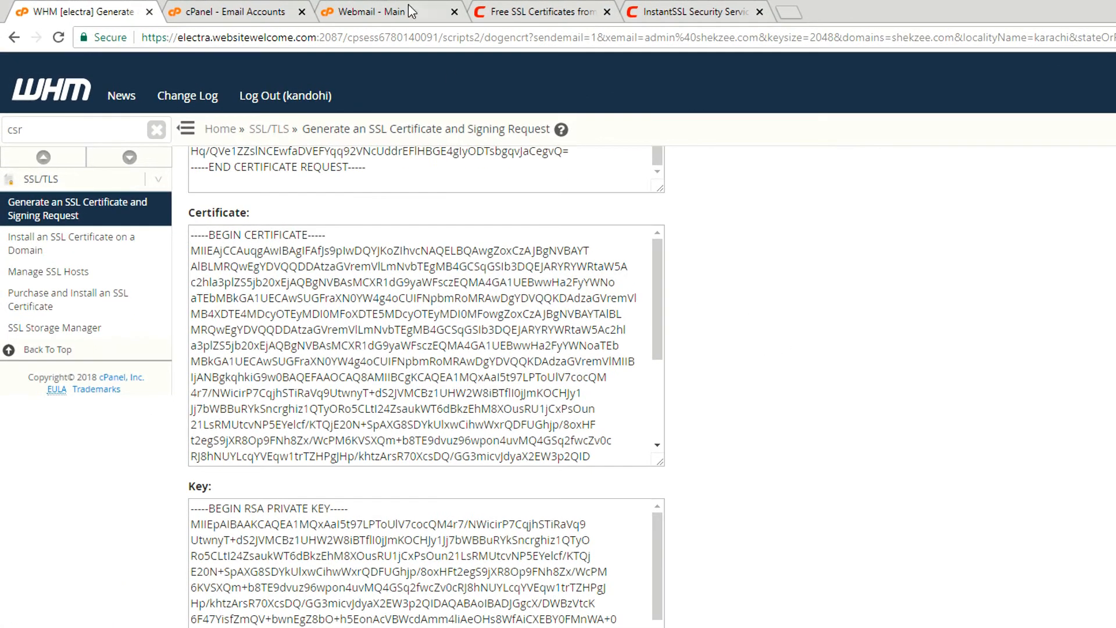
pyautogui.scroll(5, 262, 343)
pyautogui.moveTo(183, 300); pyautogui.dragTo(347, 299)
pyautogui.scroll(-1, 343, 300)
pyautogui.scroll(-2, 344, 303)
pyautogui.moveTo(196, 429); pyautogui.dragTo(314, 421)
pyautogui.scroll(-4, 313, 421)
pyautogui.moveTo(190, 493); pyautogui.dragTo(299, 493)
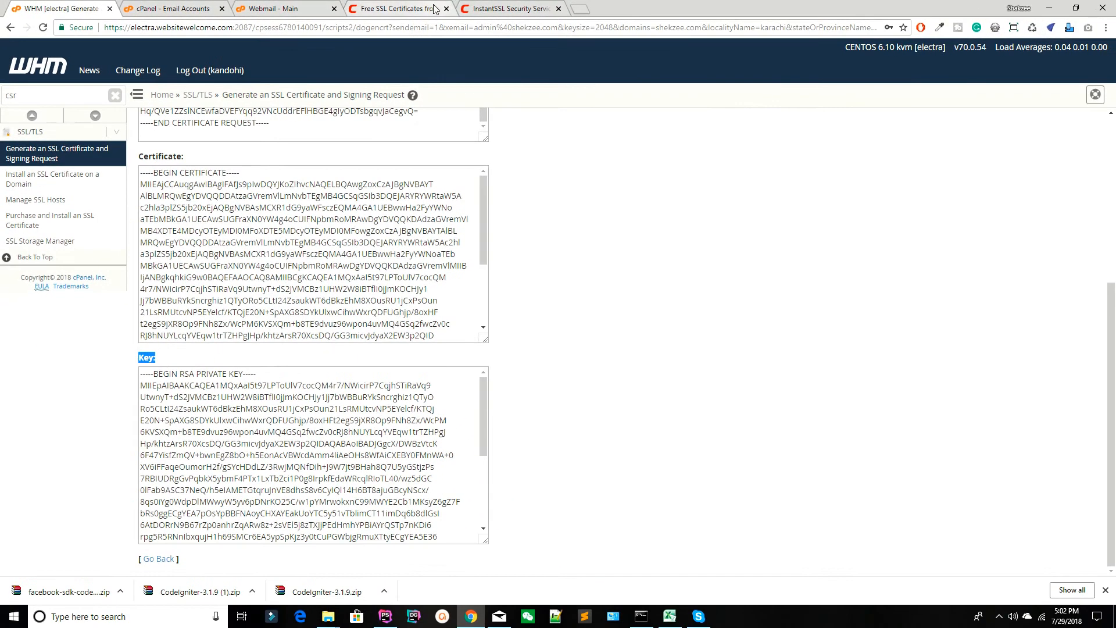
# Close the old InstantSSL tab and place Comodo's free SSL certificate page directly beside the WHM tab.
pyautogui.moveTo(487, 7); pyautogui.dragTo(544, 7)
pyautogui.click(558, 9)
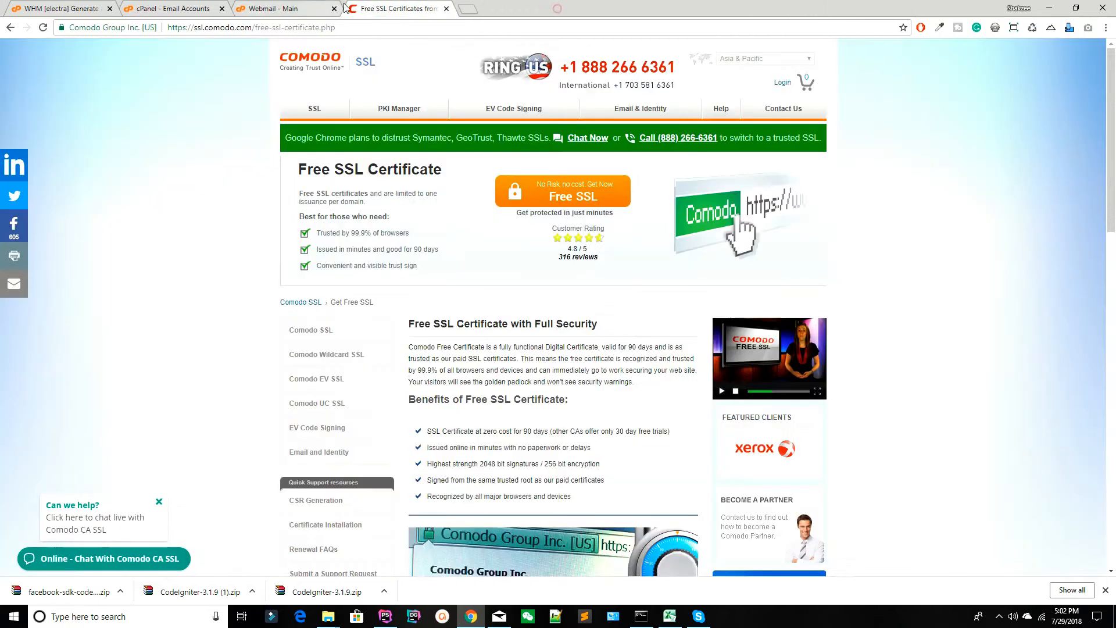
pyautogui.click(186, 3)
pyautogui.click(282, 2)
pyautogui.moveTo(359, 4); pyautogui.dragTo(174, 7)
# Start Comodo's free SSL certificate signup and place its new tab directly beside WHM.
pyautogui.click(537, 183)
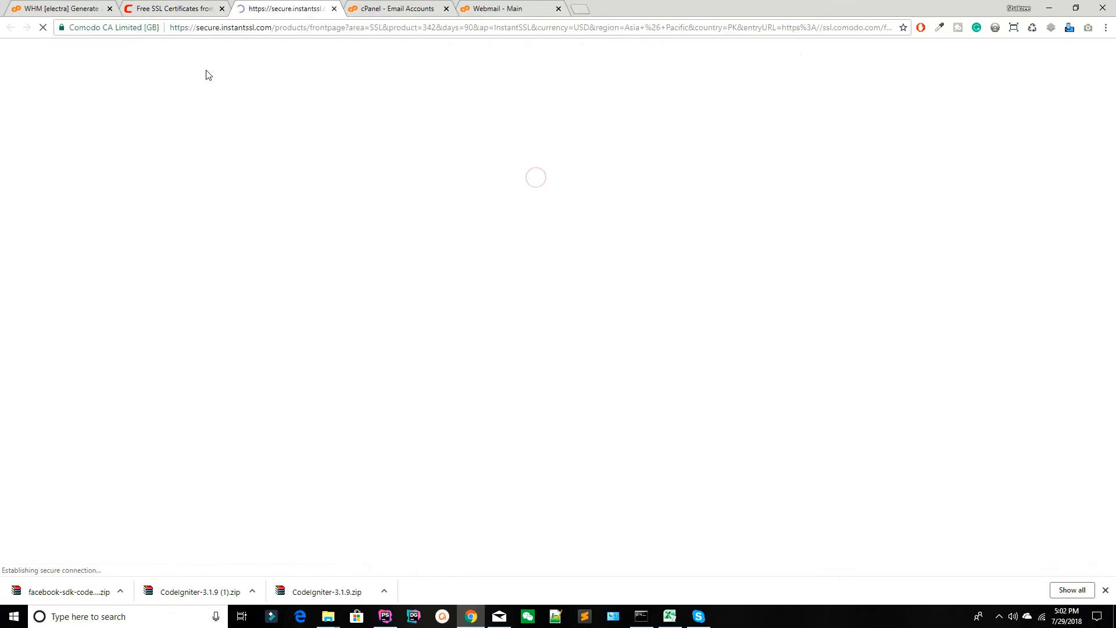
pyautogui.moveTo(294, 3); pyautogui.dragTo(194, 6)
pyautogui.scroll(-2, 165, 202)
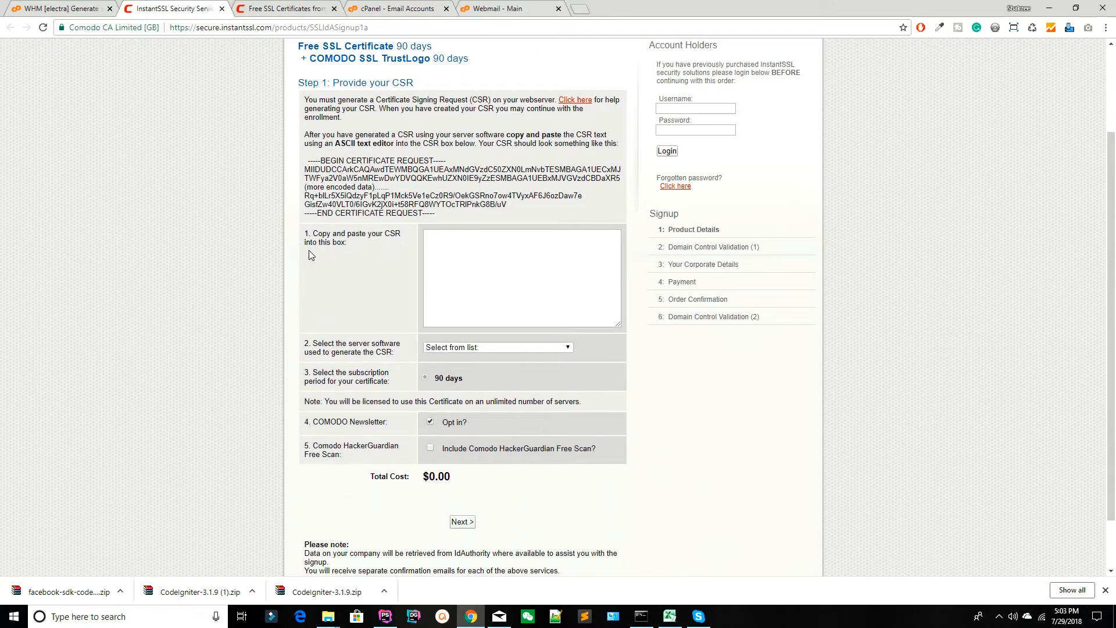
# Copy the whole signing request from WHM and paste it into the CSR box of Comodo's signup form.
pyautogui.click(65, 10)
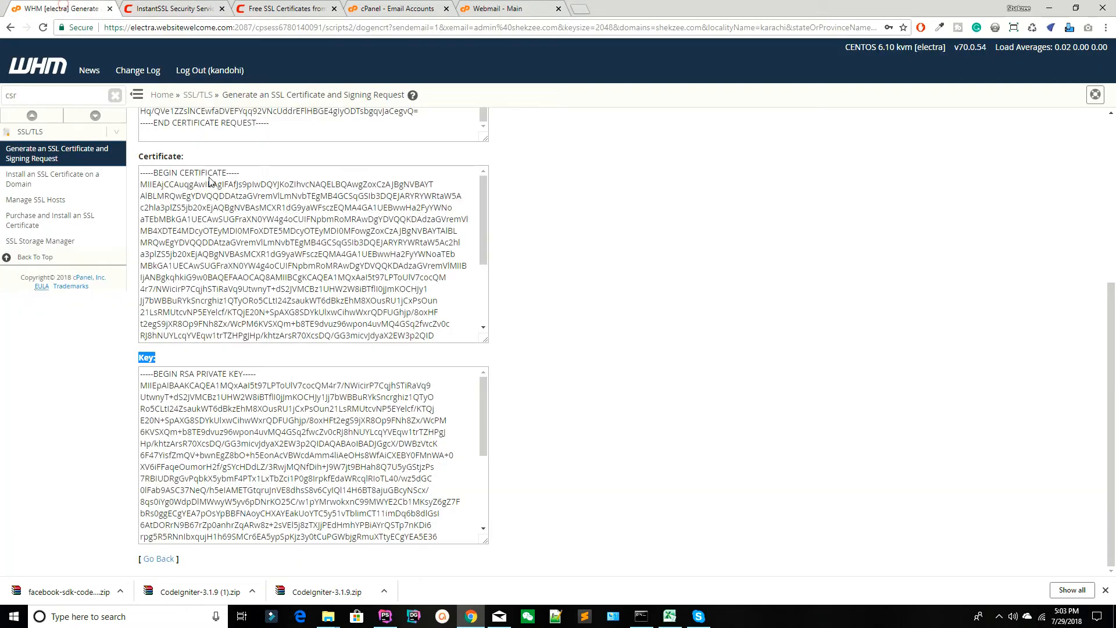
pyautogui.scroll(5, 208, 192)
pyautogui.scroll(2, 249, 229)
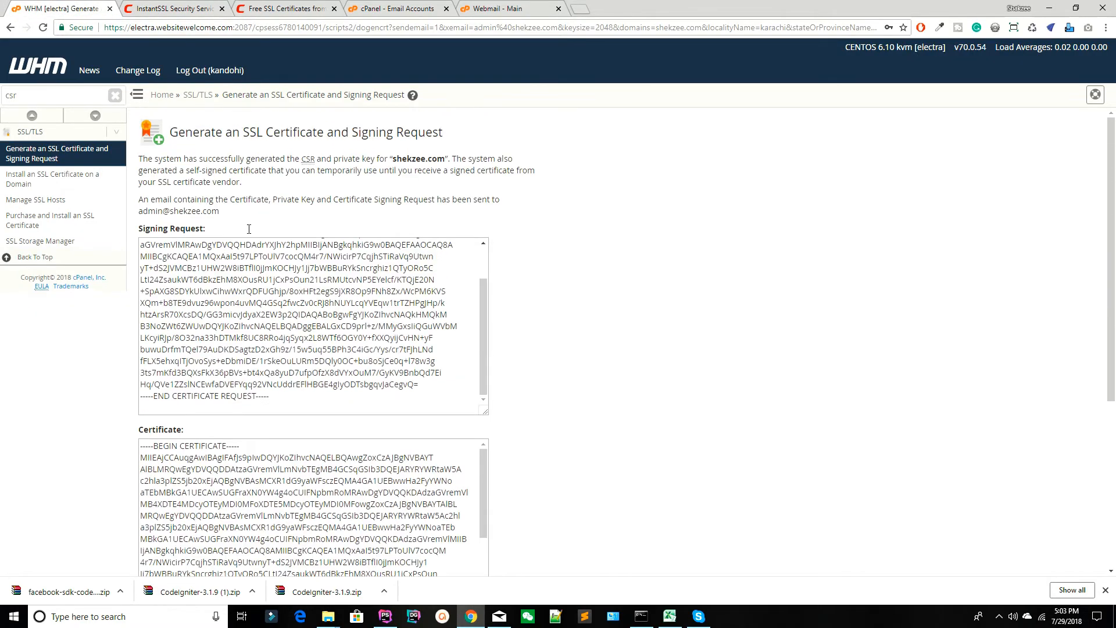
pyautogui.click(191, 272)
pyautogui.hotkey('ctrl', 'a')
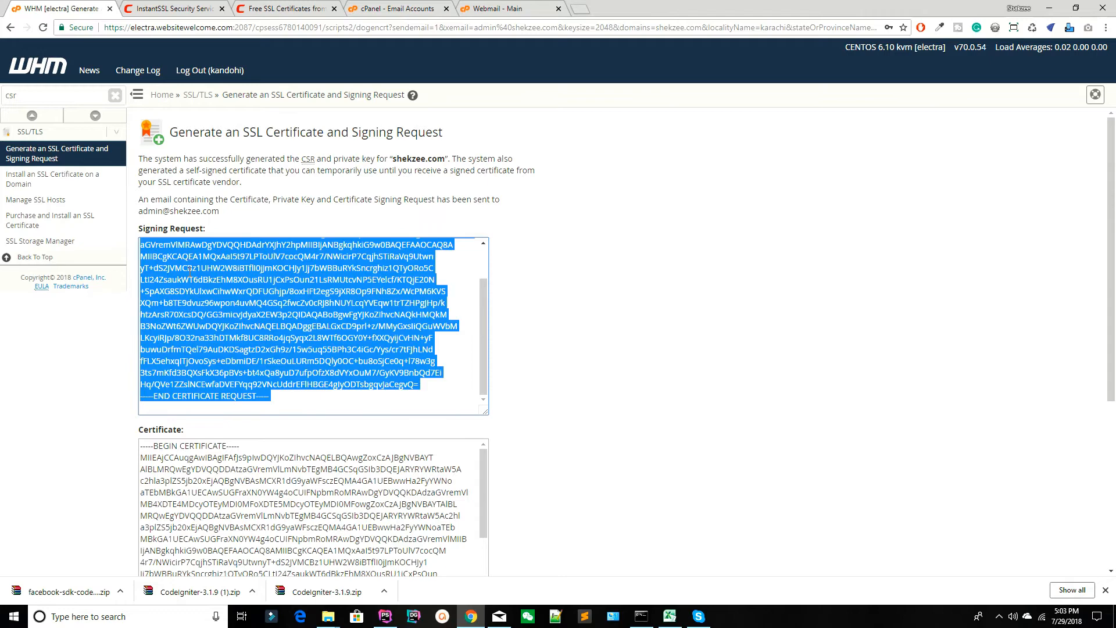
pyautogui.hotkey('ctrl', 'c')
pyautogui.click(285, 9)
pyautogui.click(465, 266)
pyautogui.hotkey('ctrl', 'v')
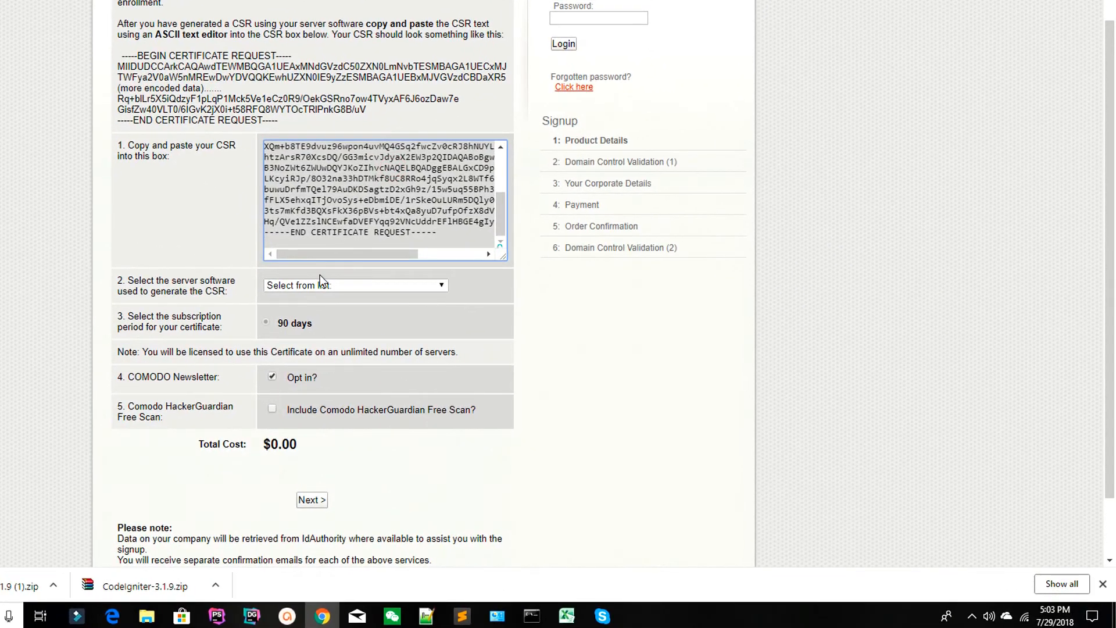
# Select WHM/CPanel as the server software used to generate the CSR.
pyautogui.click(320, 283)
pyautogui.scroll(-5, 349, 418)
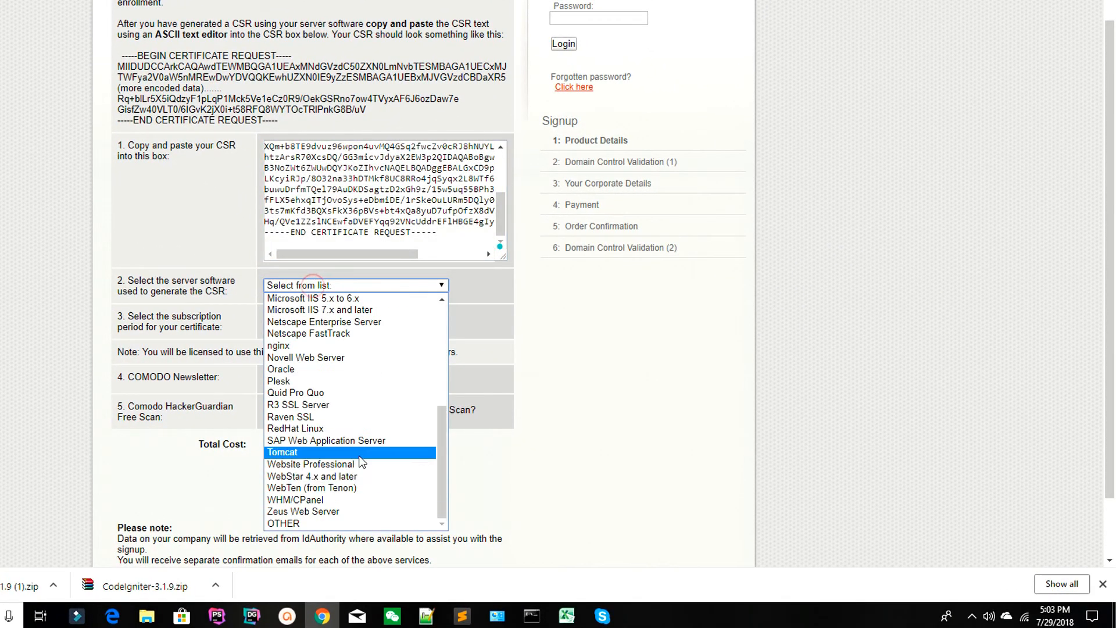
pyautogui.click(316, 500)
pyautogui.click(732, 412)
pyautogui.moveTo(278, 326); pyautogui.dragTo(361, 324)
pyautogui.click(361, 324)
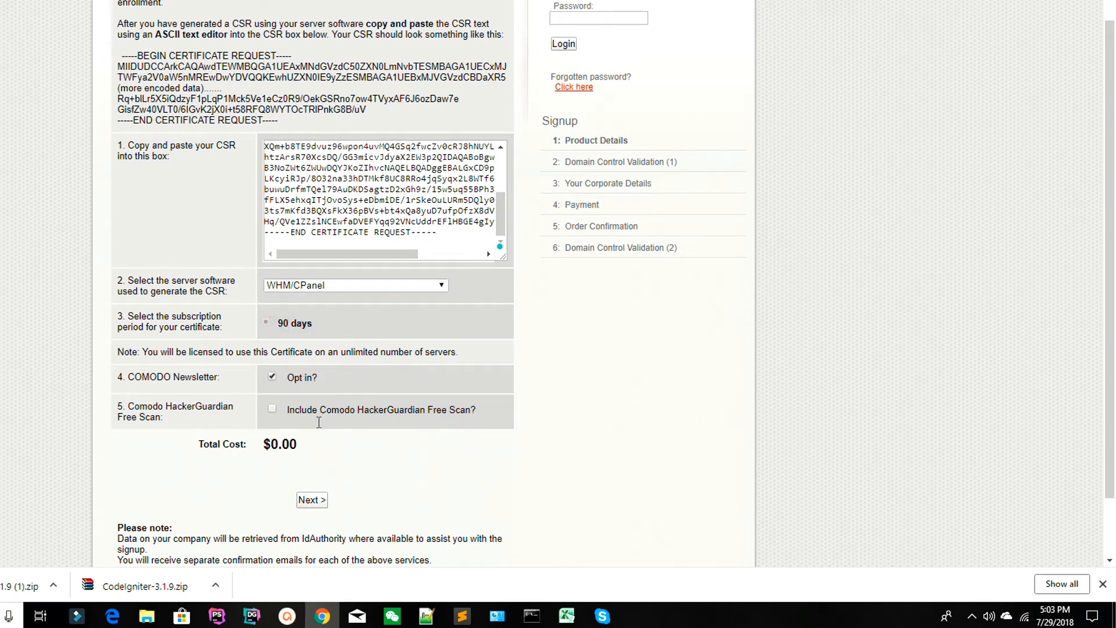
# Proceed to the corporate details with the domain's admin mailbox chosen for the domain control validation email.
pyautogui.click(372, 416)
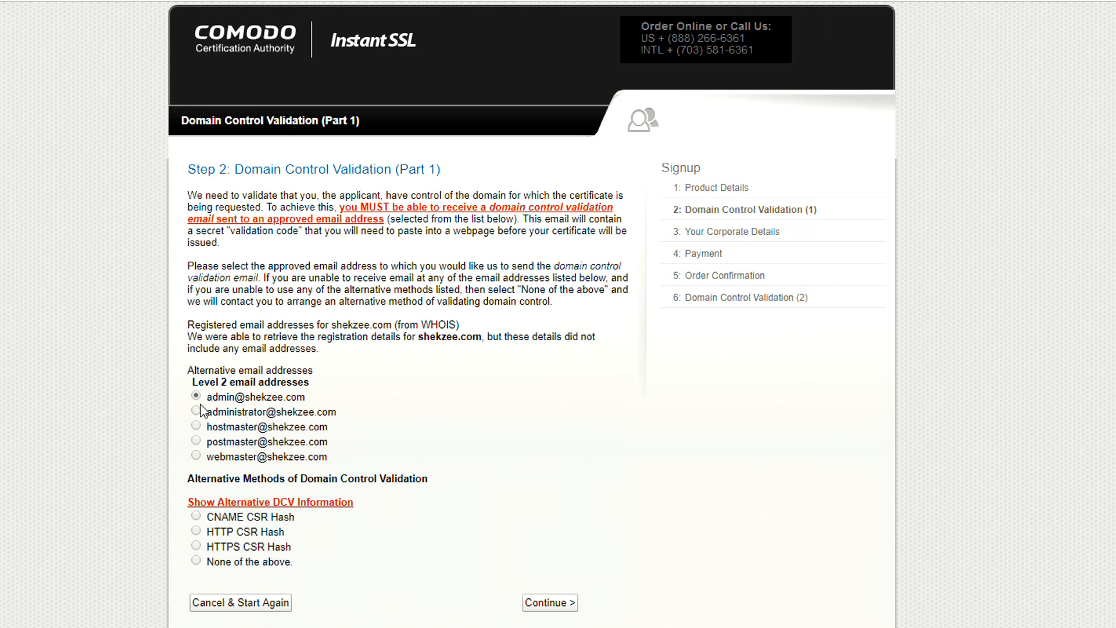
pyautogui.click(544, 602)
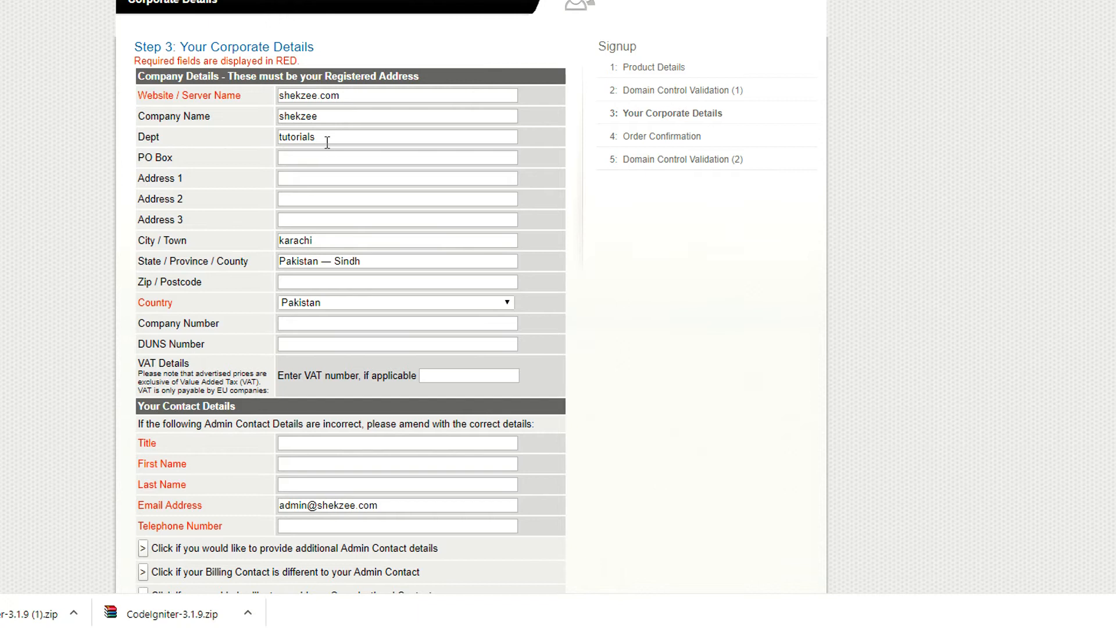
# Fill in the company's street address, PO box and postcode from the saved autofill suggestions.
pyautogui.click(308, 178)
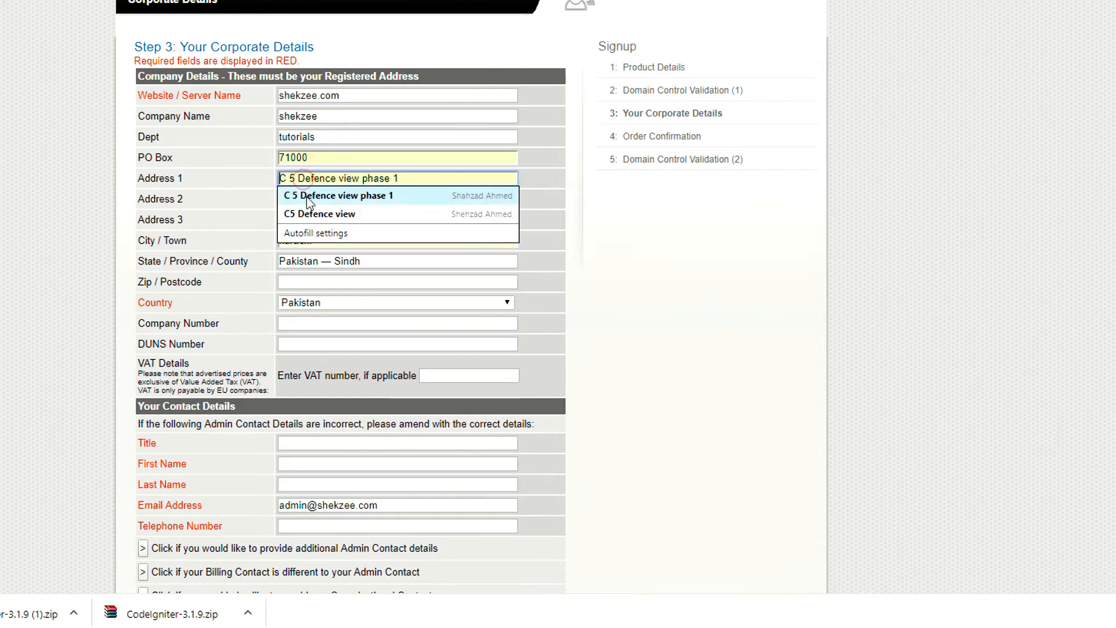
pyautogui.click(306, 196)
pyautogui.scroll(-1, 311, 192)
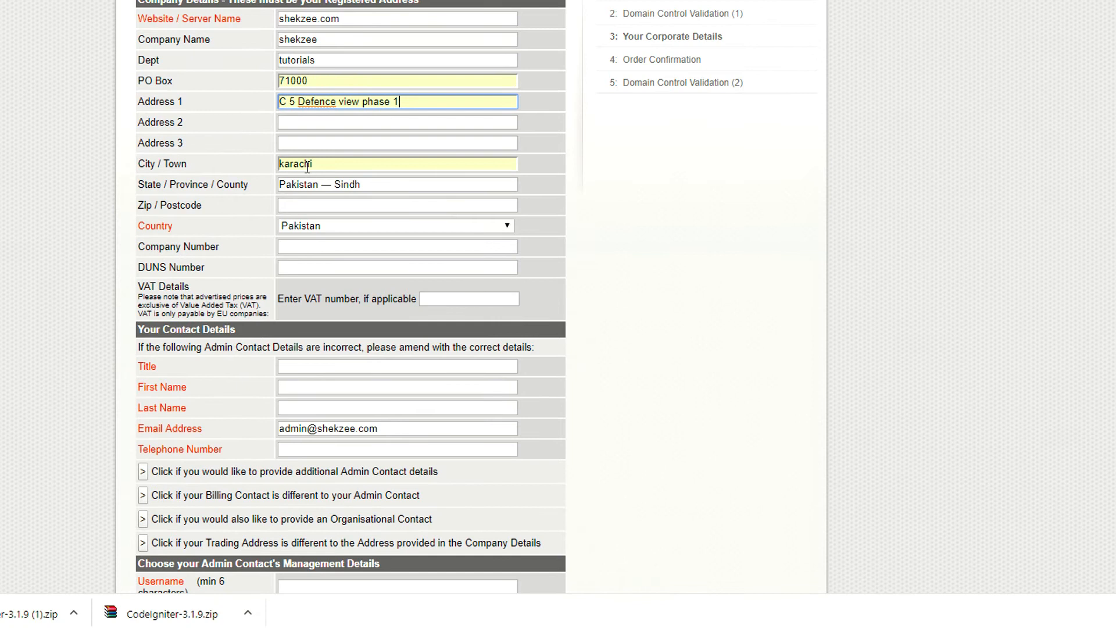
pyautogui.click(301, 205)
pyautogui.click(301, 222)
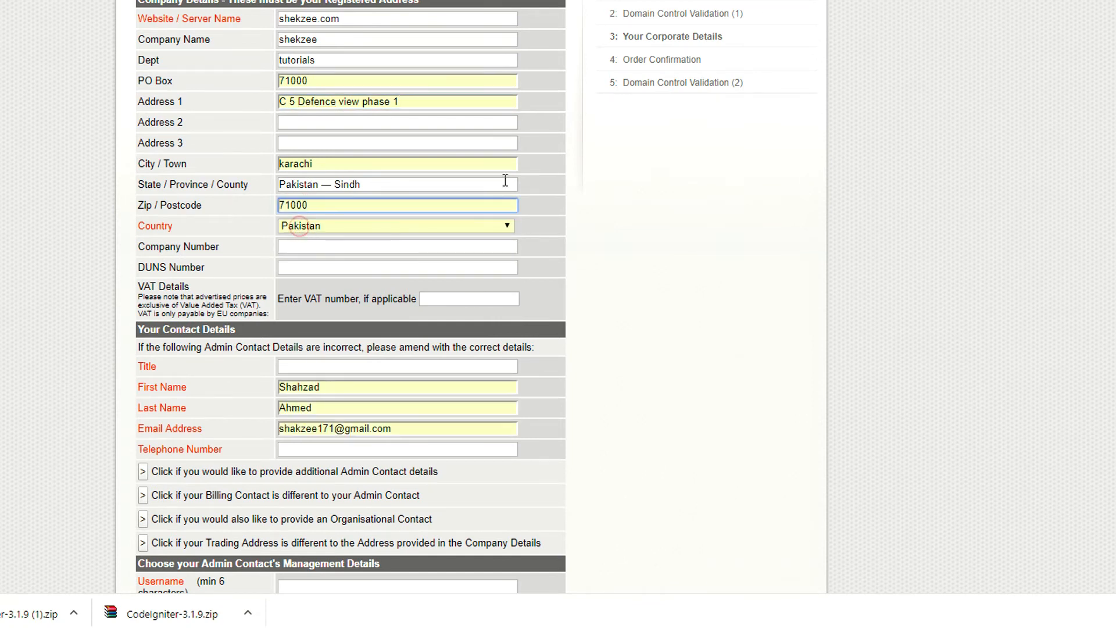
# Enter the company number in the company details.
pyautogui.click(292, 245)
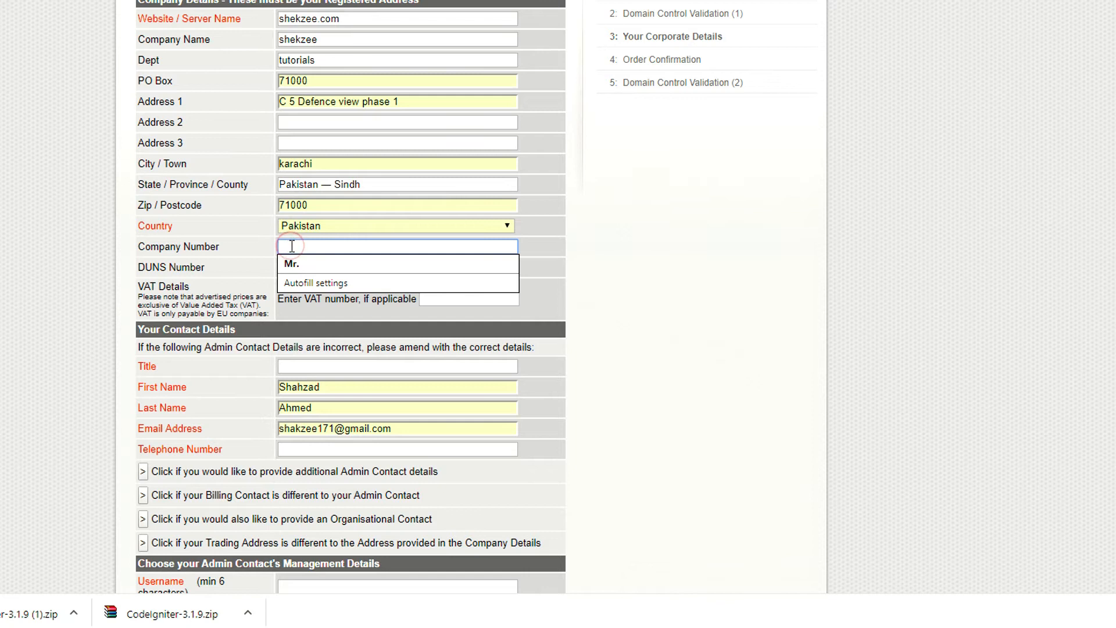
pyautogui.click(536, 218)
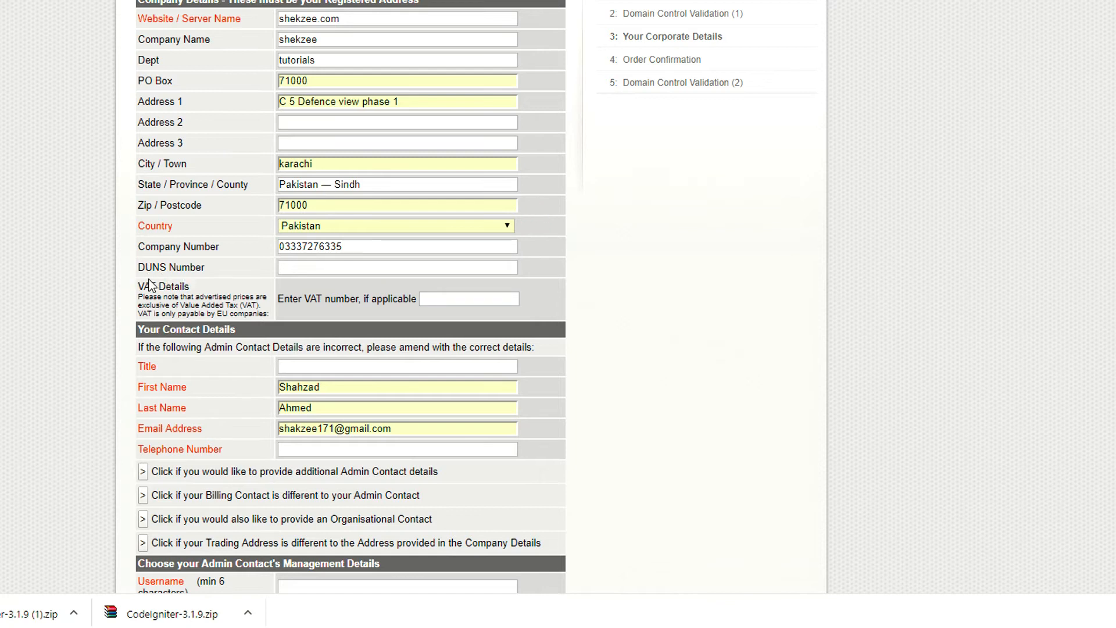
# Enter Shekzee as the title in the admin contact details.
pyautogui.scroll(-1, 281, 286)
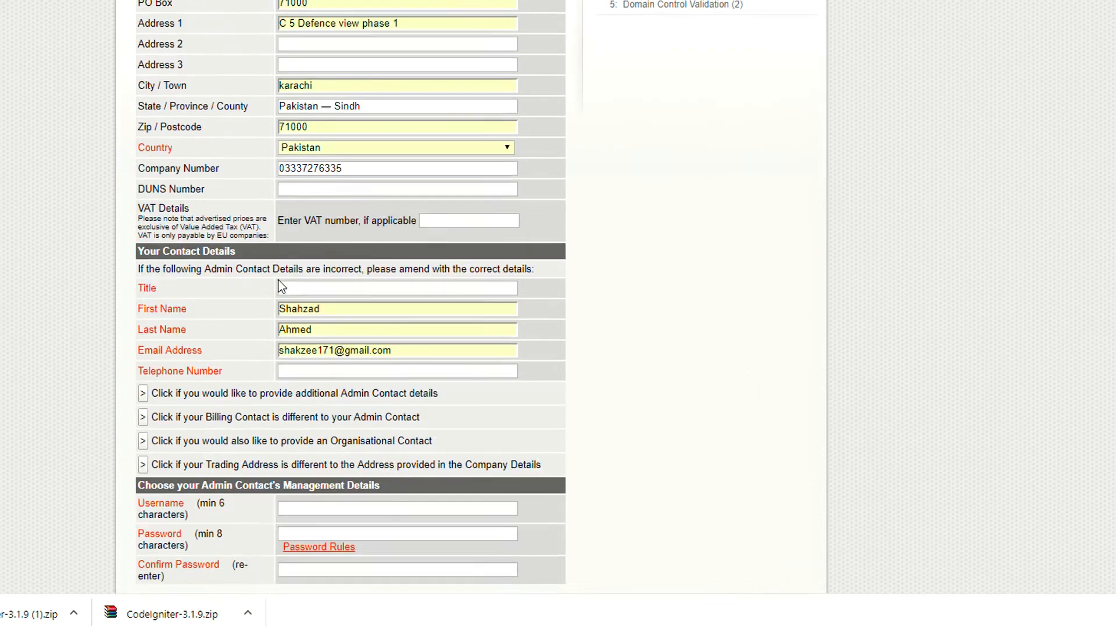
pyautogui.scroll(-1, 281, 286)
pyautogui.scroll(-1, 332, 185)
pyautogui.click(310, 138)
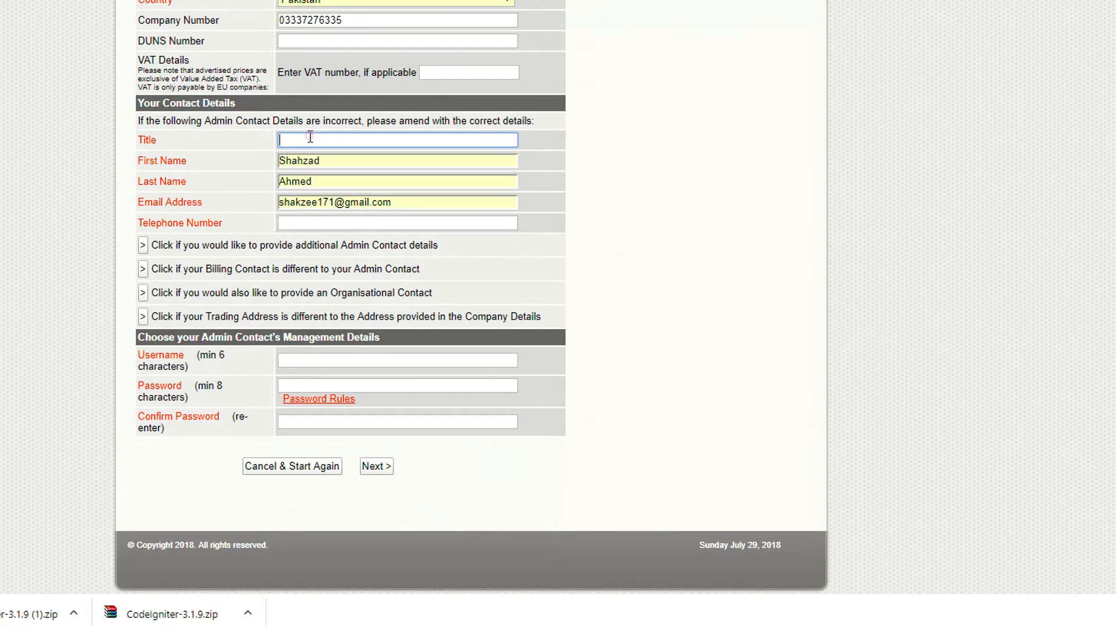
pyautogui.click(20, 183)
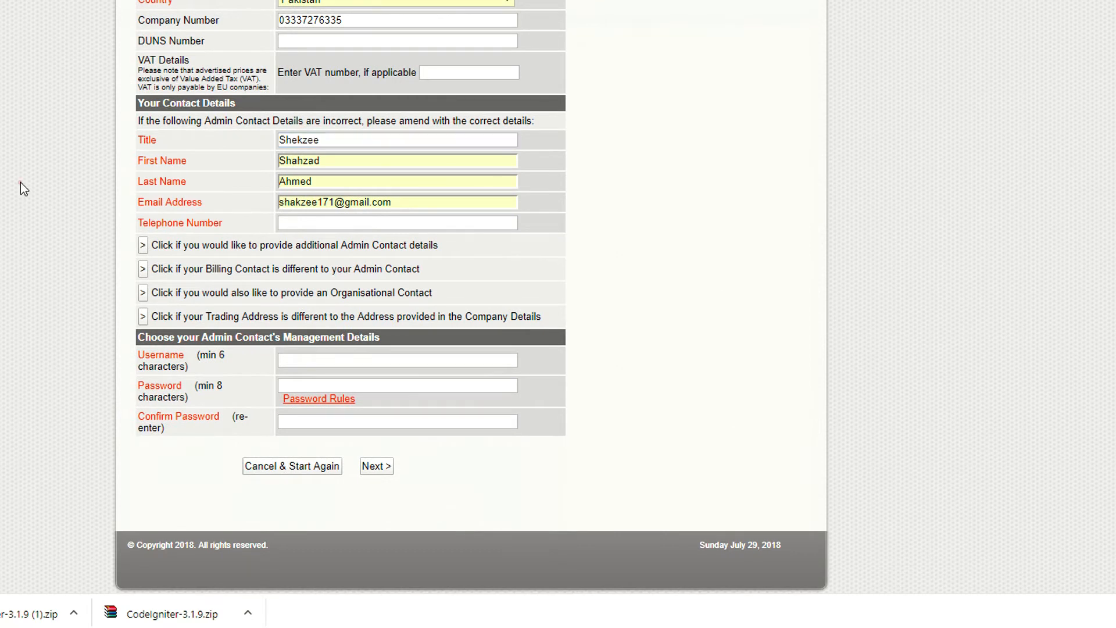
# Replace the autofilled contact email with the domain's admin mailbox address.
pyautogui.tripleClick(303, 208)
pyautogui.scroll(4, 398, 113)
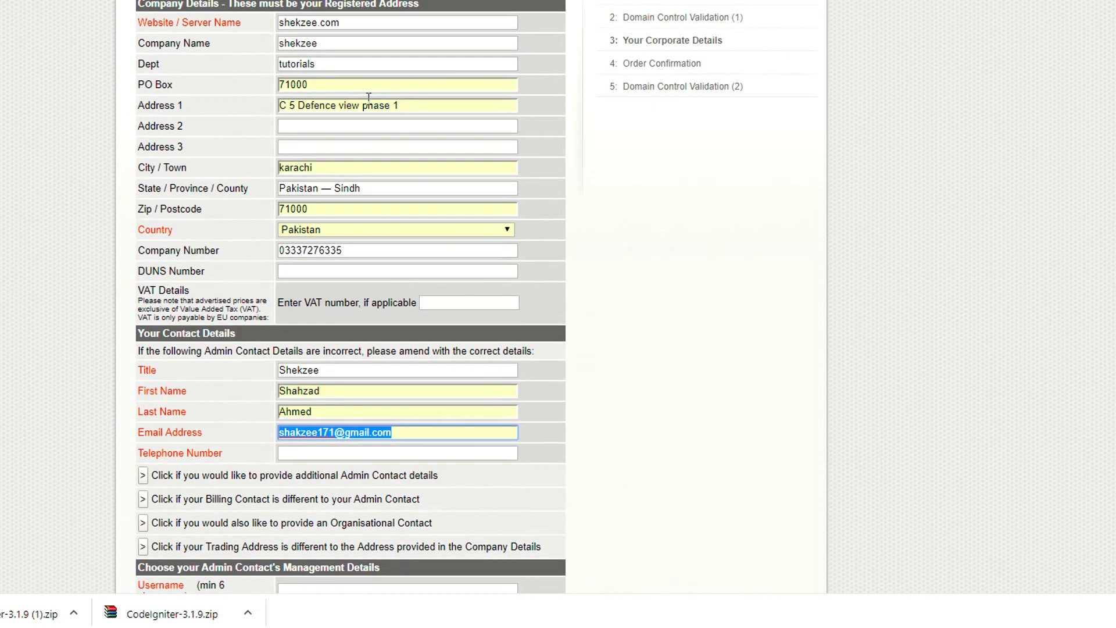
pyautogui.scroll(-3, 334, 154)
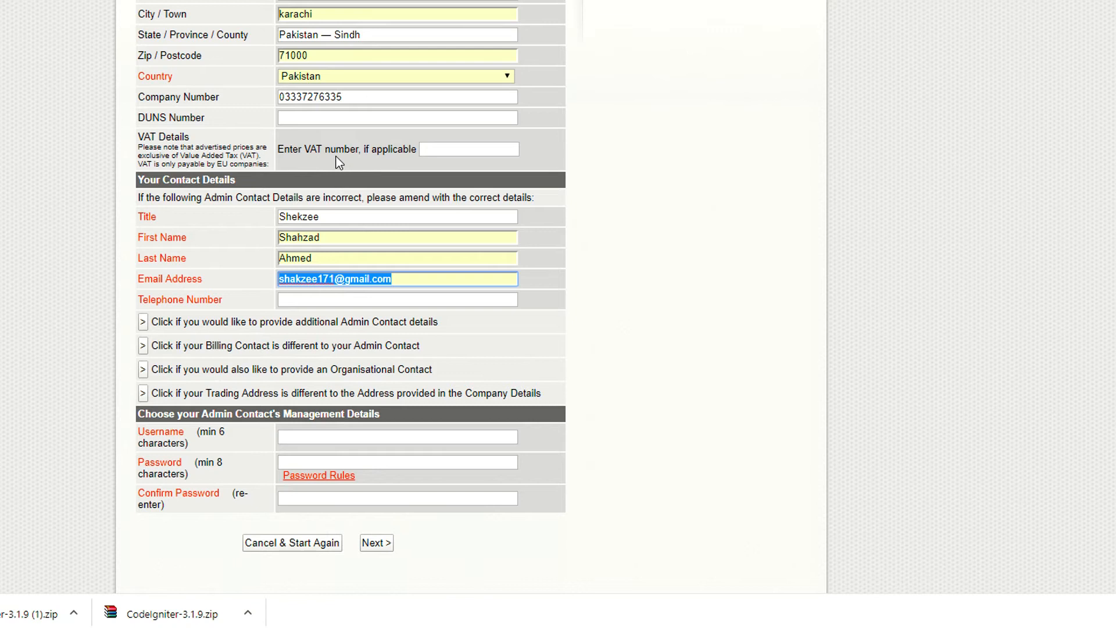
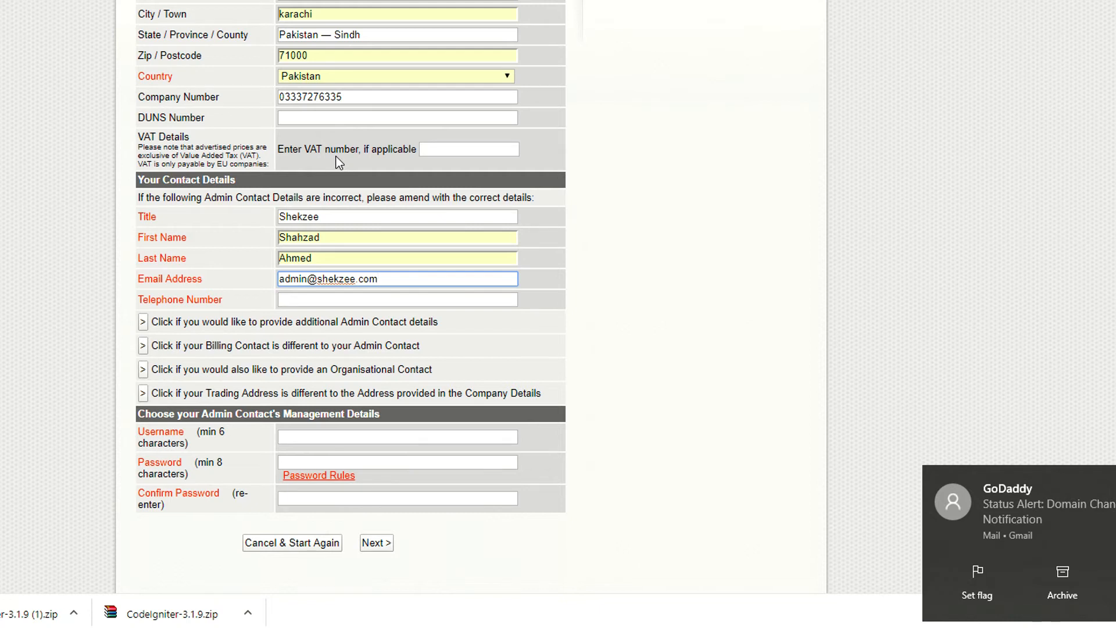
# Copy the company number from the company details into the admin contact's telephone number field.
pyautogui.click(722, 212)
pyautogui.scroll(-2, 722, 208)
pyautogui.doubleClick(348, 20)
pyautogui.hotkey('ctrl', 'c')
pyautogui.click(372, 223)
pyautogui.hotkey('ctrl', 'v')
pyautogui.click(678, 192)
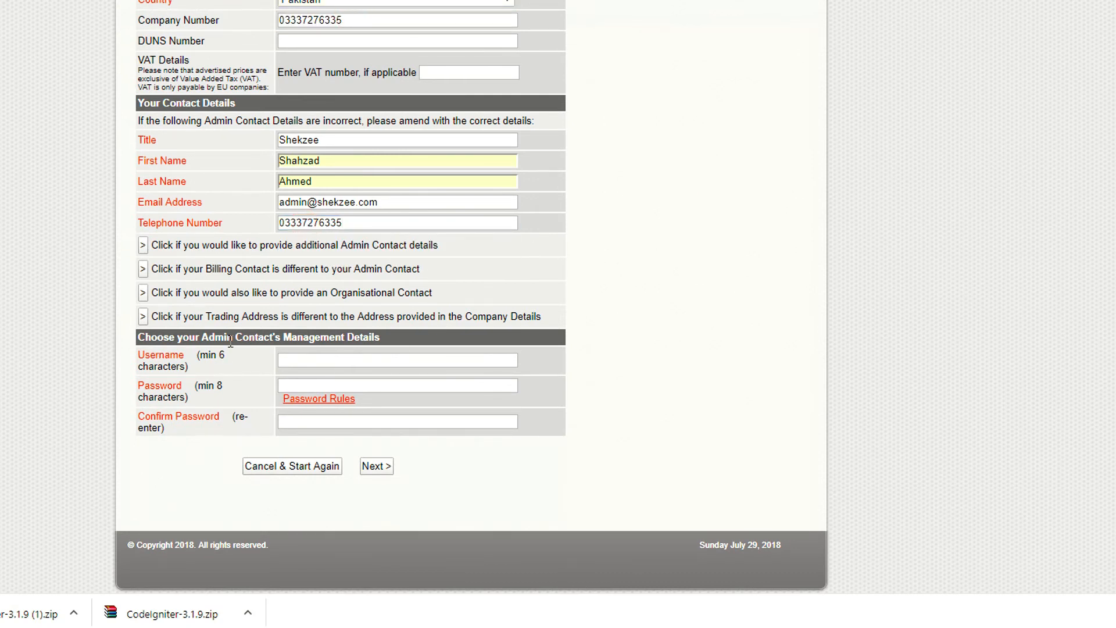
# Set the management username to shekzee, enter and confirm the account password, and submit the corporate details.
pyautogui.click(370, 359)
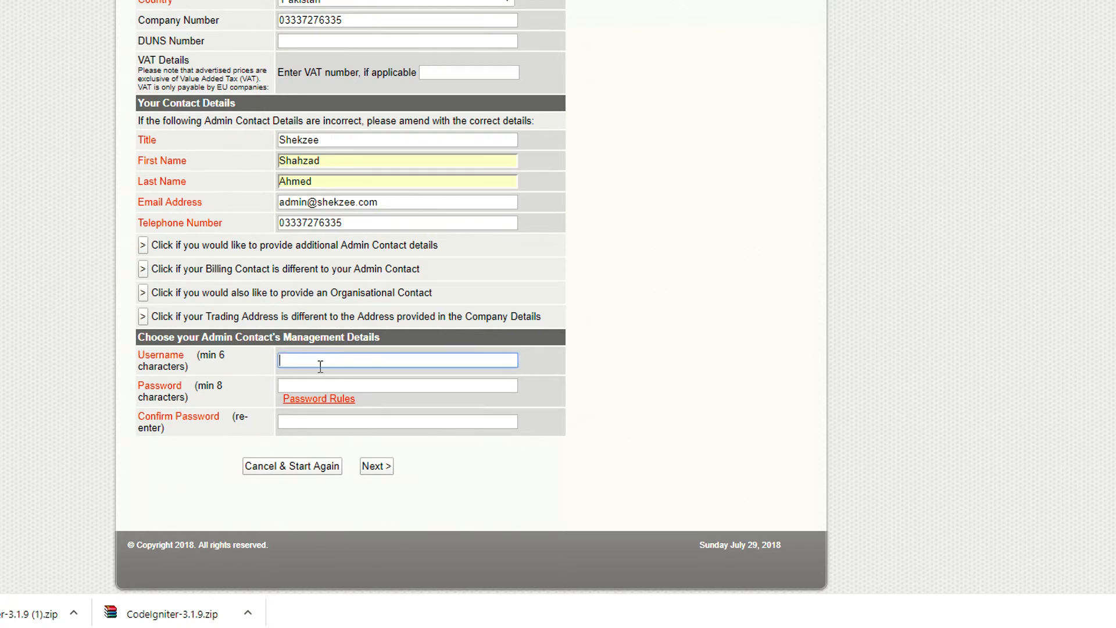
pyautogui.write('shekzee')
pyautogui.press('Tab')
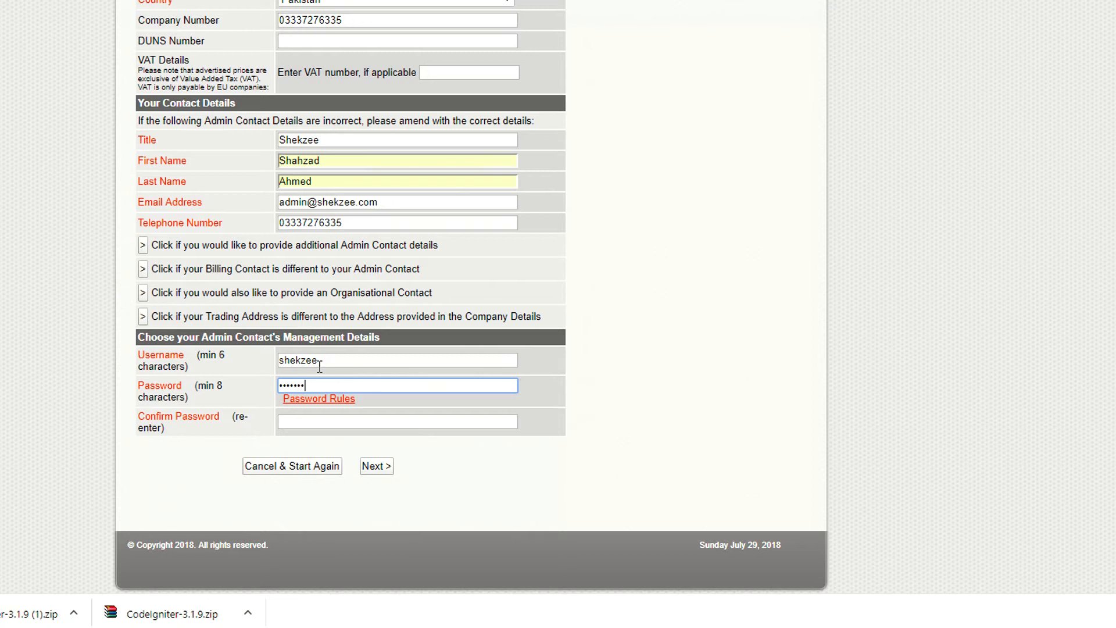
pyautogui.write('•')
pyautogui.write('••••••••••')
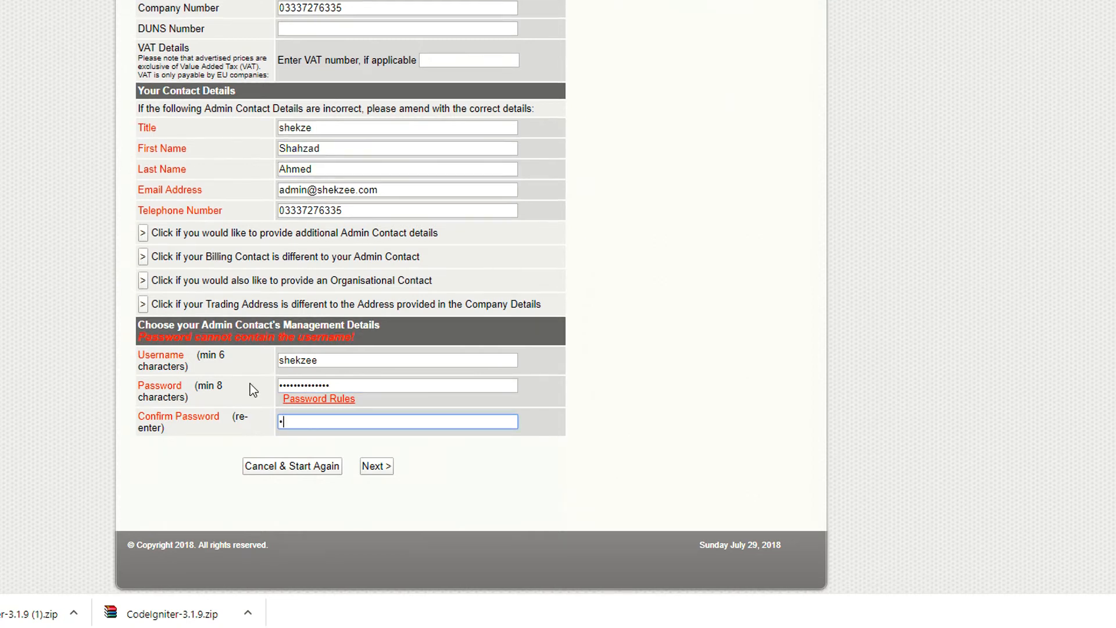
pyautogui.write('••••')
pyautogui.click(377, 466)
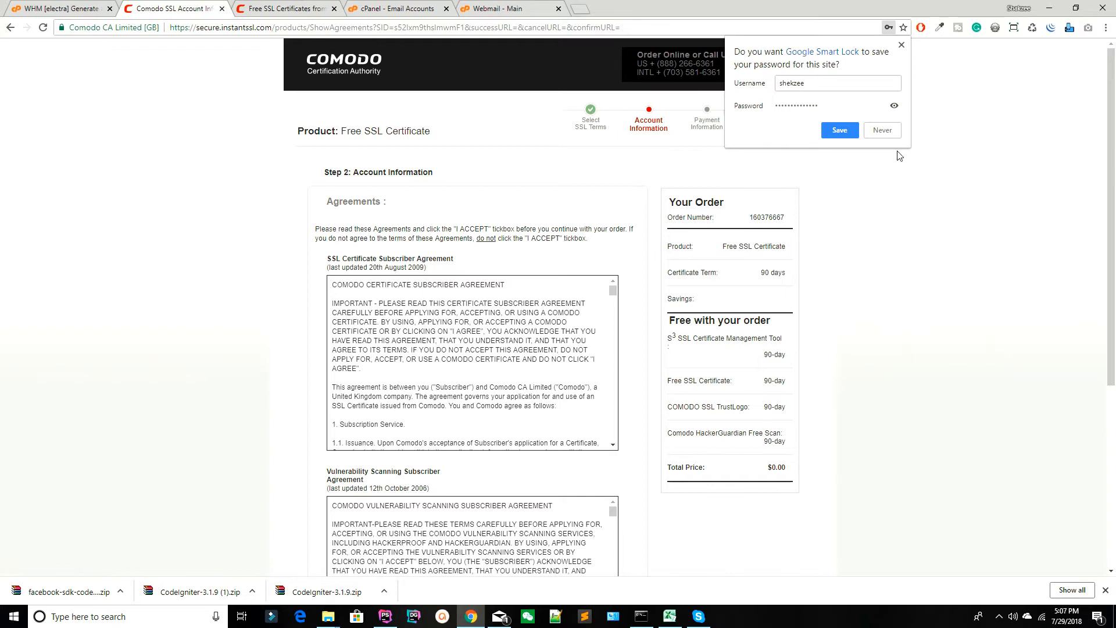
# Decline saving the password in the browser and accept the Subscriber Agreements to continue the order.
pyautogui.click(884, 130)
pyautogui.scroll(-4, 228, 245)
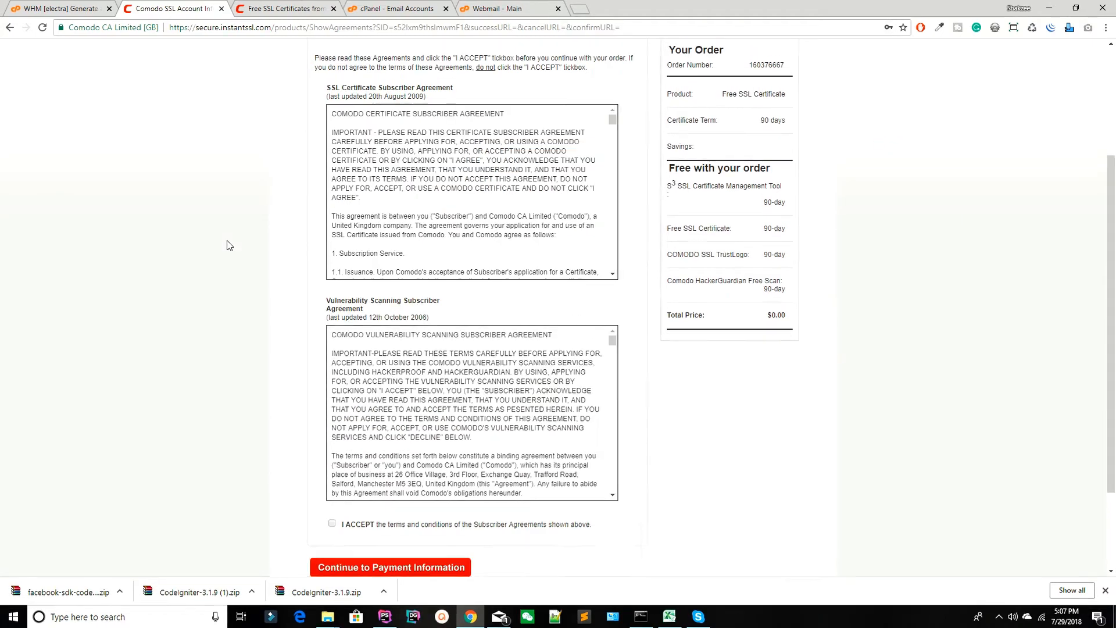
pyautogui.scroll(3, 229, 244)
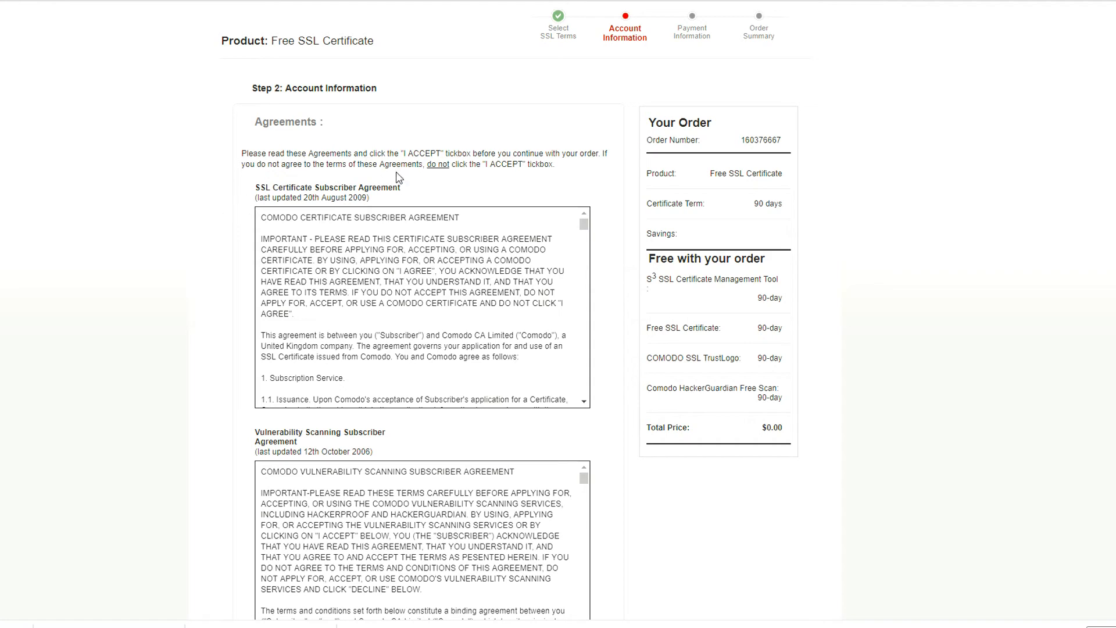
pyautogui.scroll(-5, 277, 303)
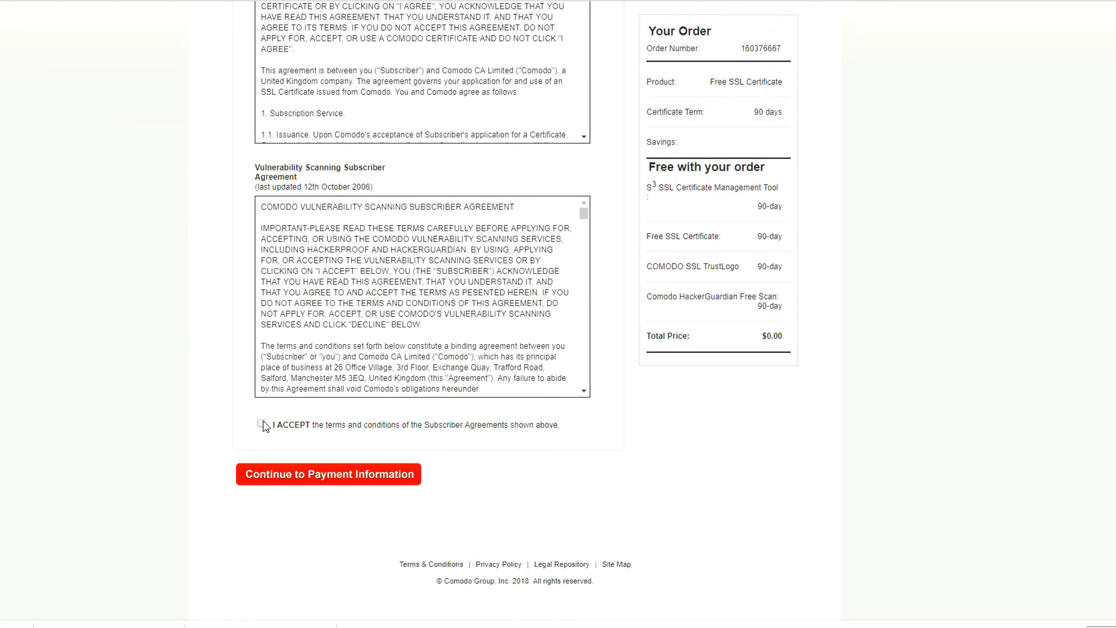
pyautogui.click(261, 423)
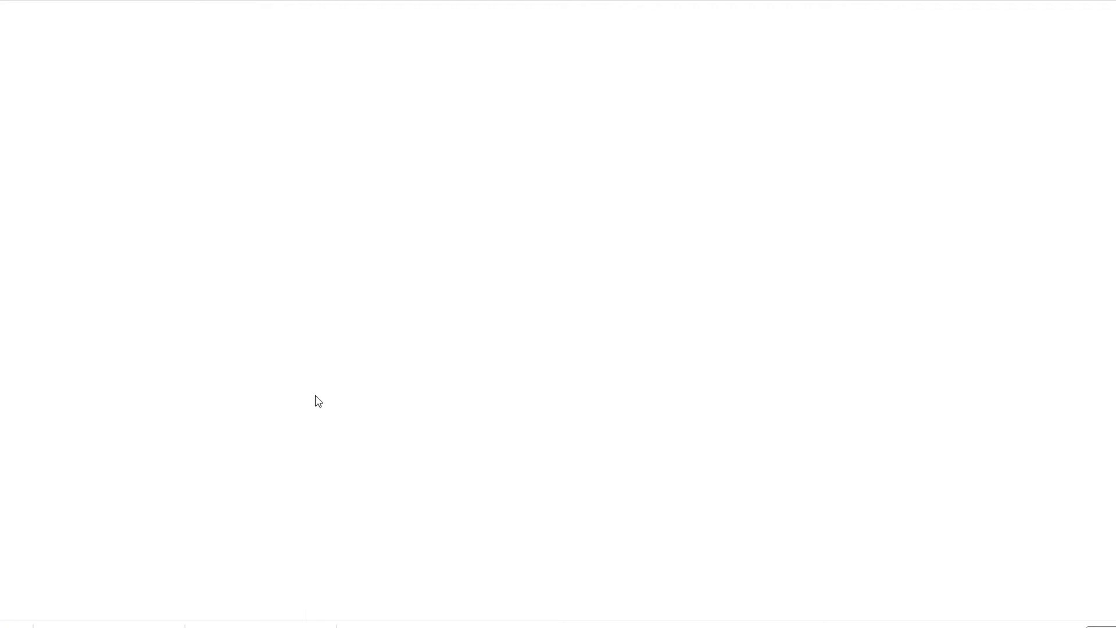
# Place the webmail tab directly beside Comodo's order tab and open the admin mailbox in Roundcube.
pyautogui.click(475, 4)
pyautogui.click(273, 7)
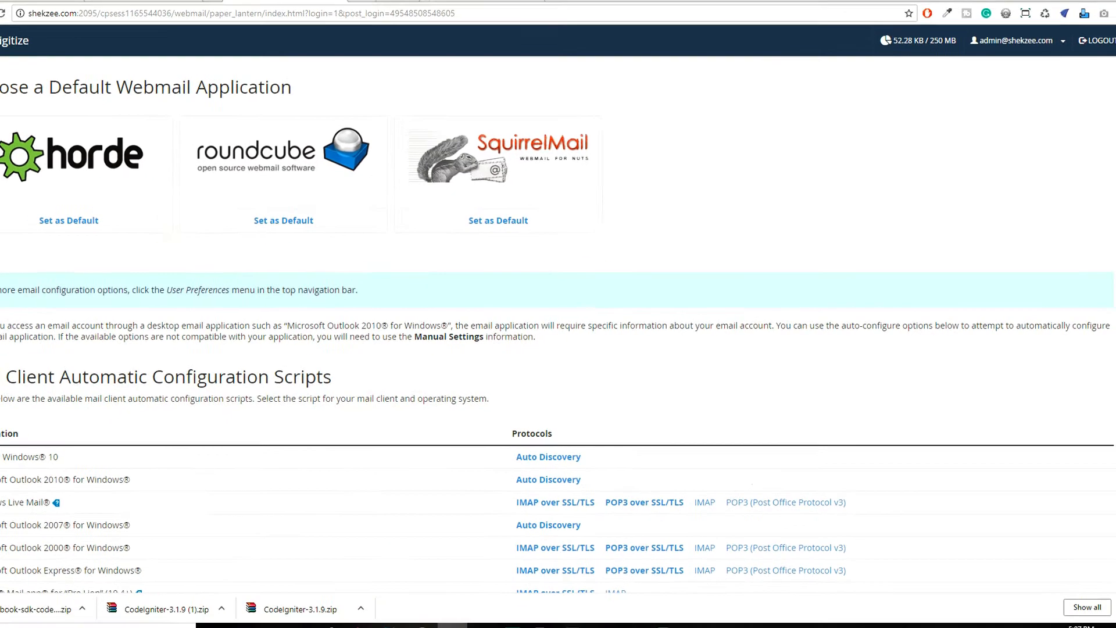
pyautogui.click(181, 4)
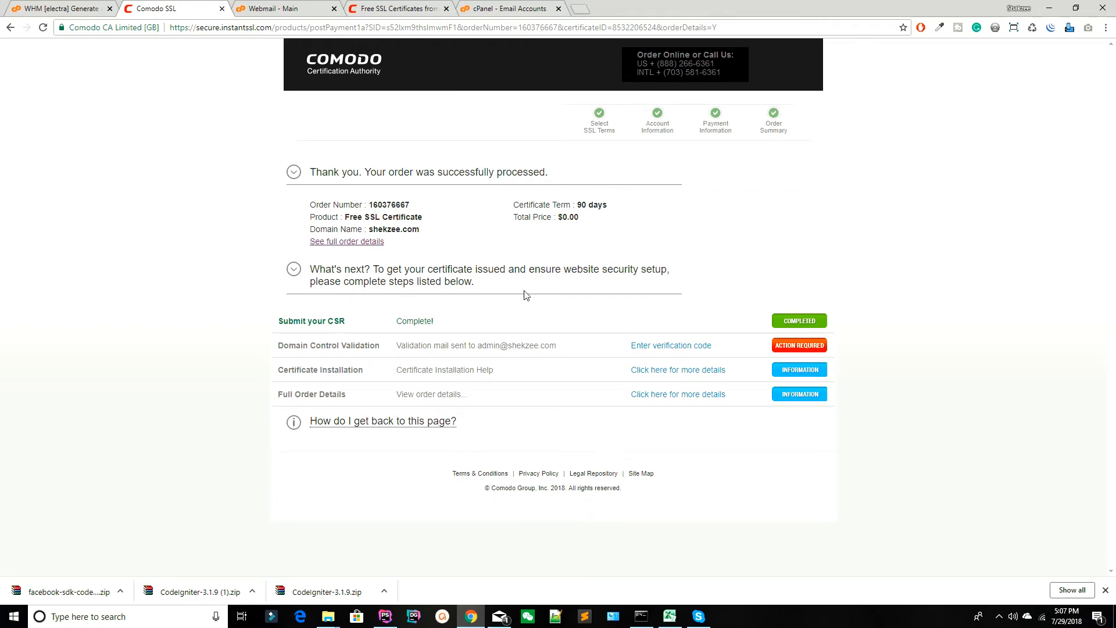
pyautogui.click(311, 12)
pyautogui.click(369, 231)
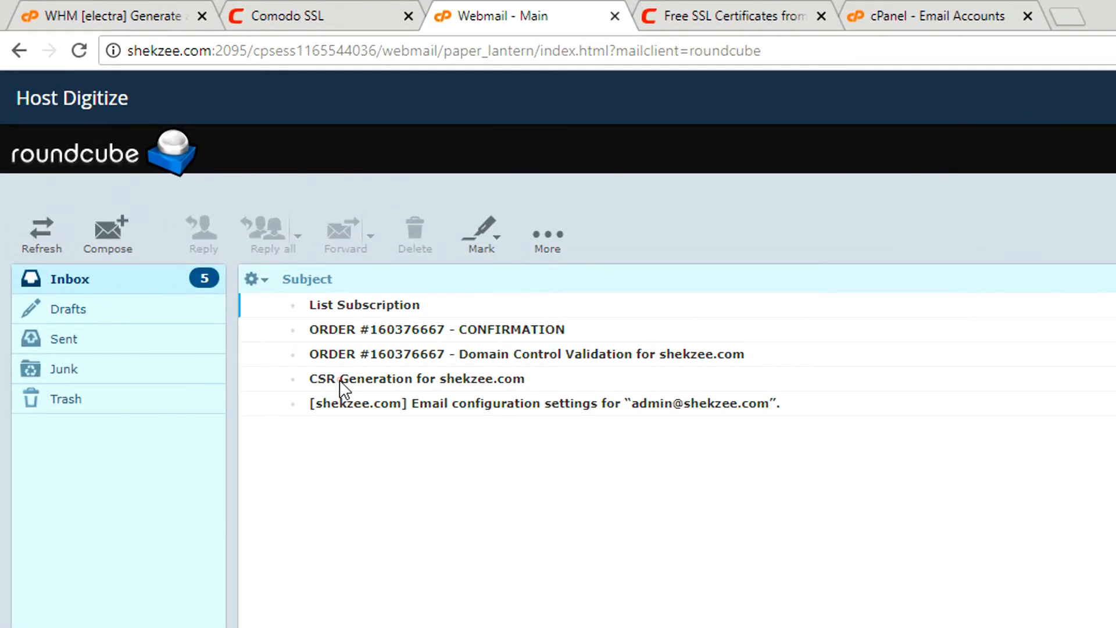
# Check the CSR Generation email for shekzee.com, and open Comodo's Domain Control Validation email with its remote images displayed.
pyautogui.doubleClick(341, 381)
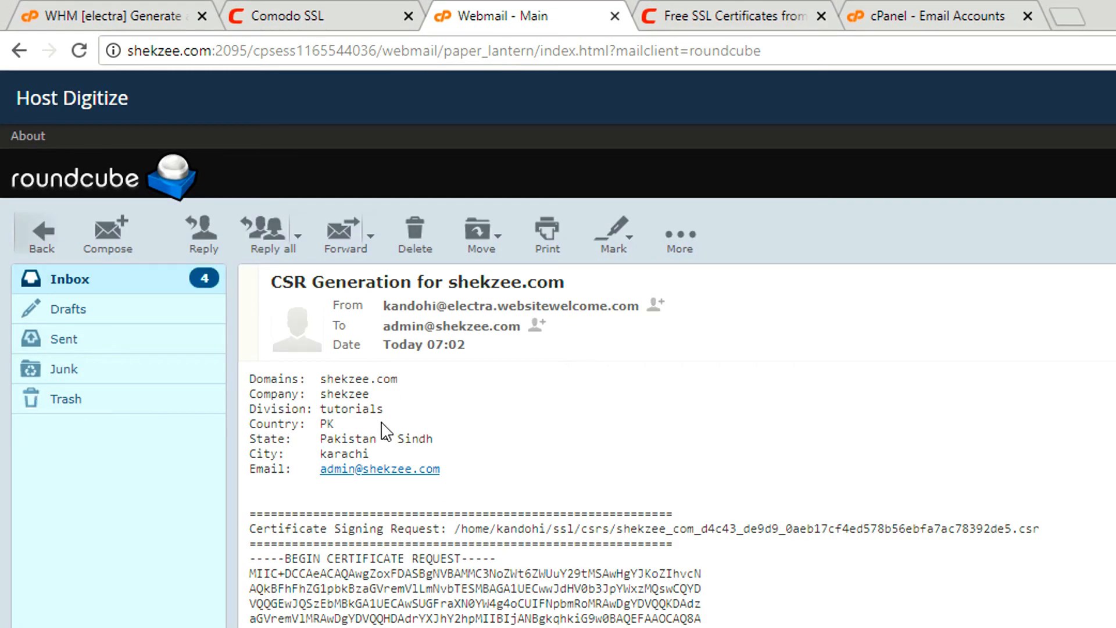
pyautogui.click(17, 52)
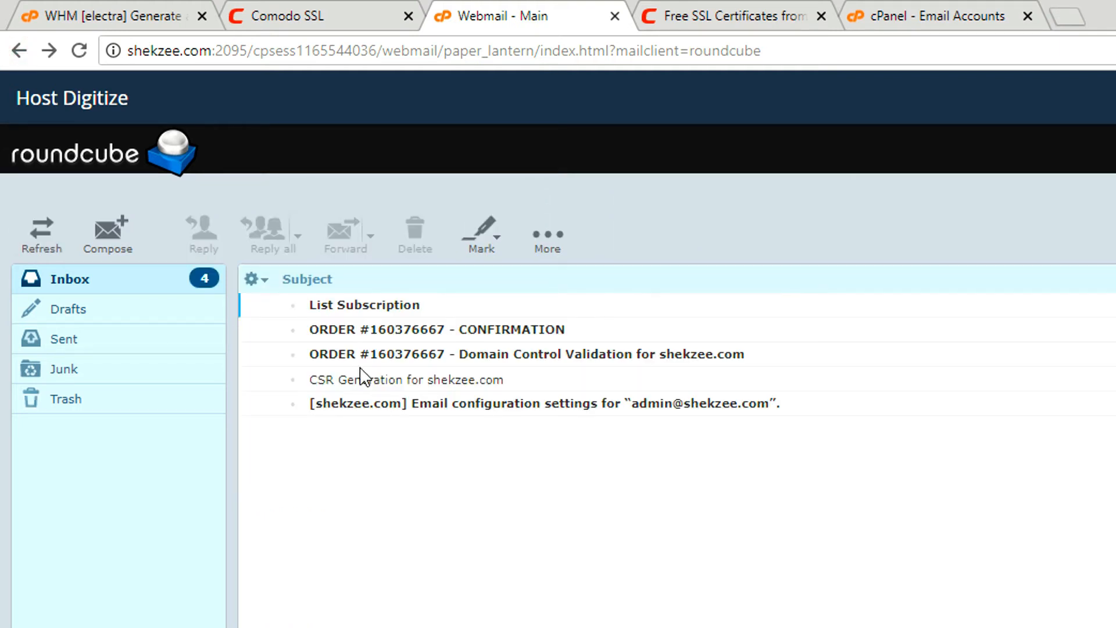
pyautogui.click(359, 352)
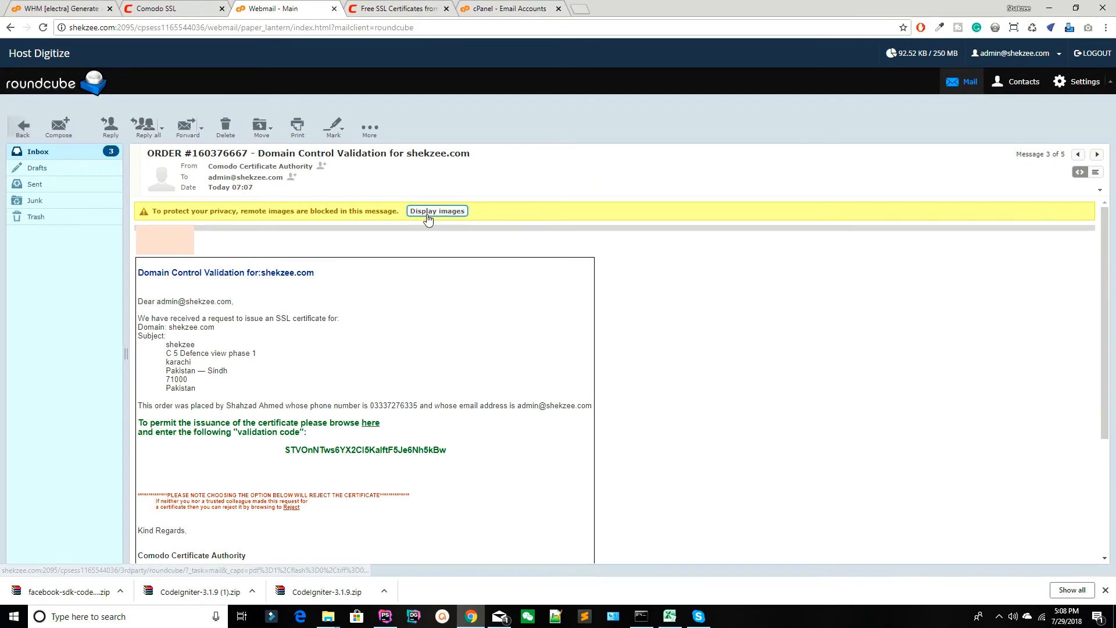
pyautogui.click(430, 211)
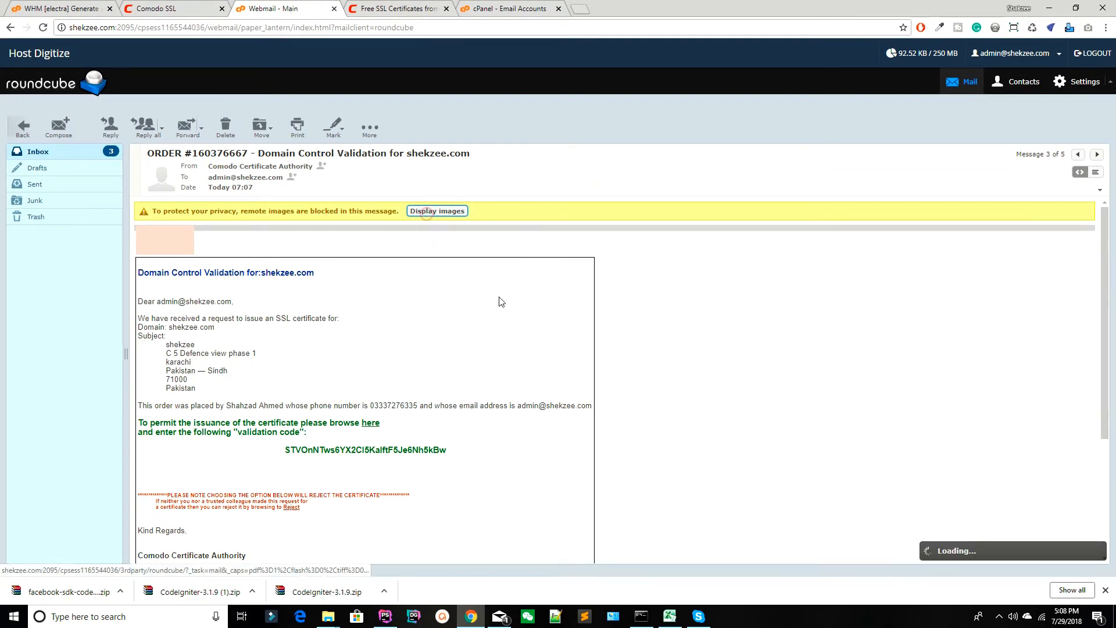
pyautogui.scroll(-4, 286, 294)
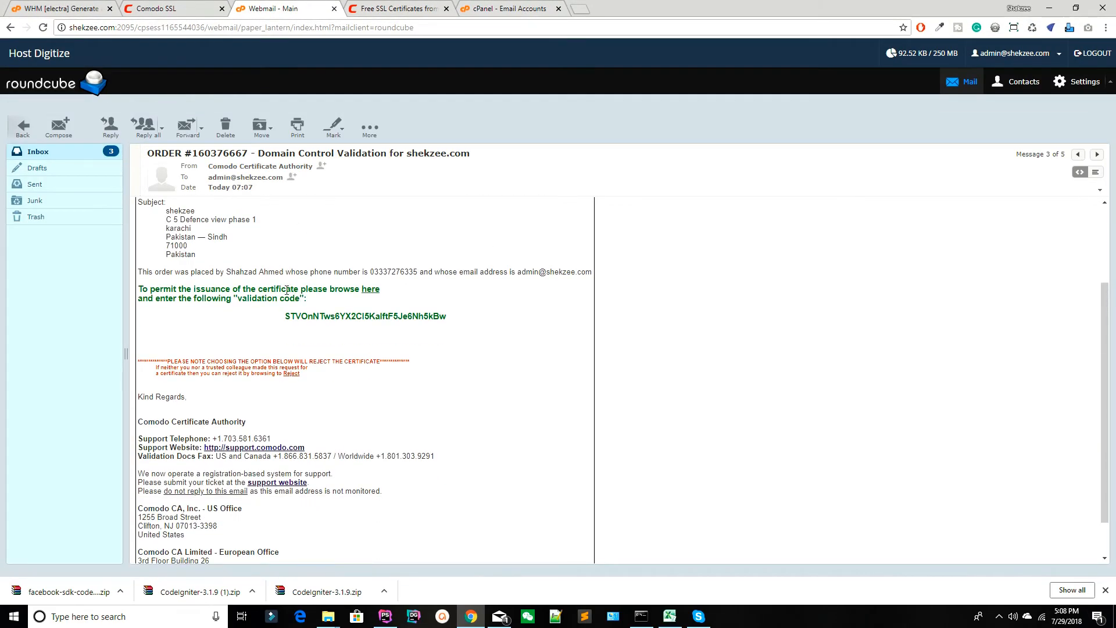
pyautogui.scroll(2, 227, 287)
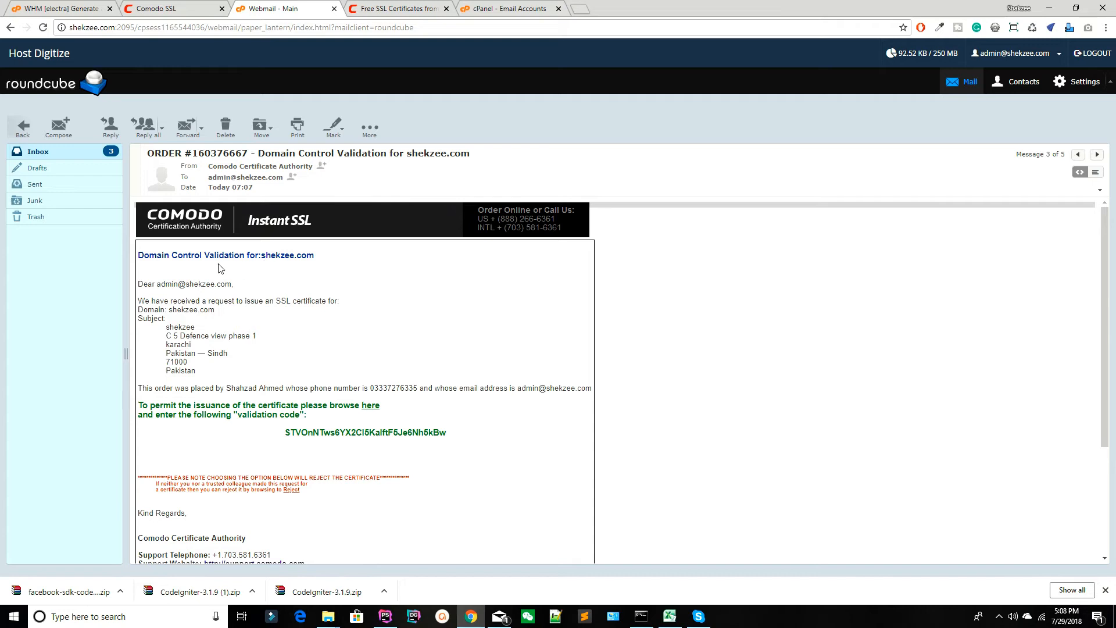
pyautogui.scroll(-1, 167, 300)
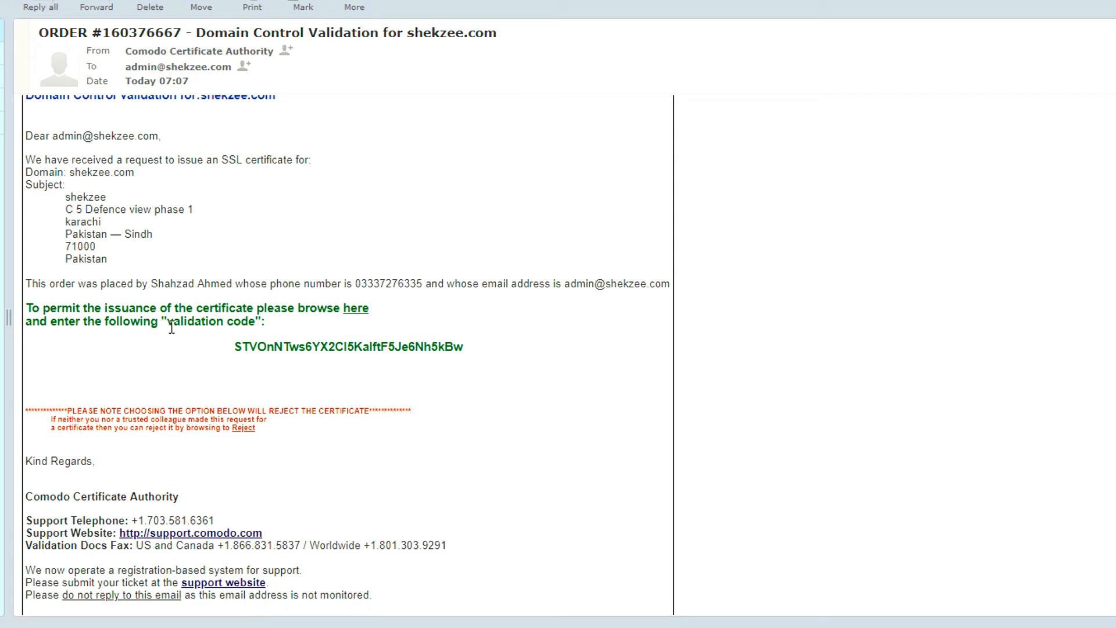
pyautogui.click(354, 314)
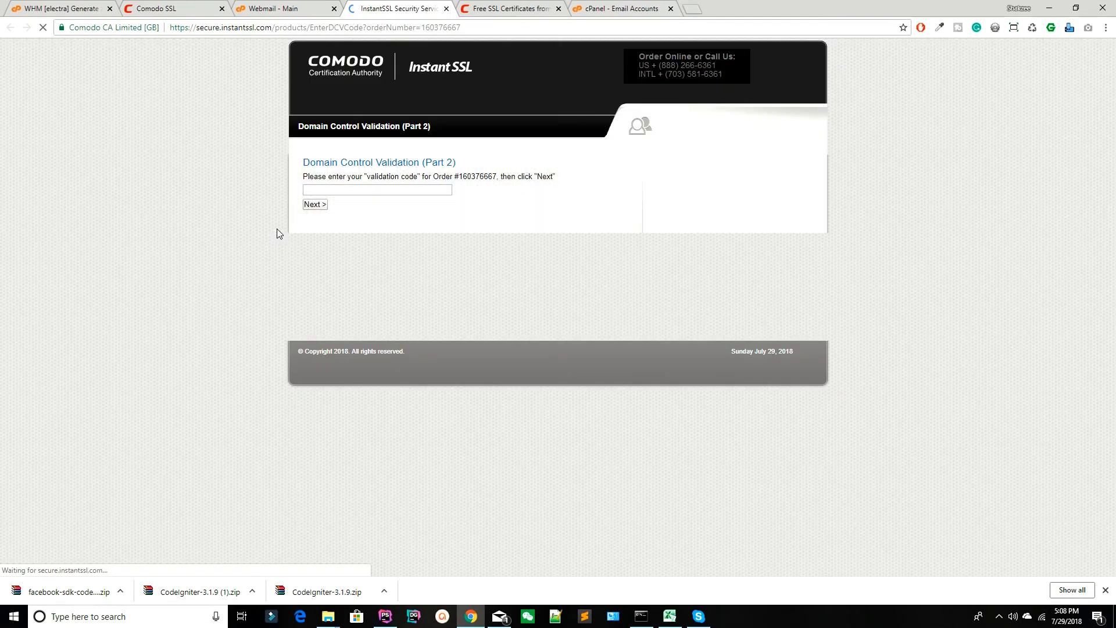
pyautogui.click(273, 8)
pyautogui.doubleClick(287, 374)
pyautogui.hotkey('ctrl', 'c')
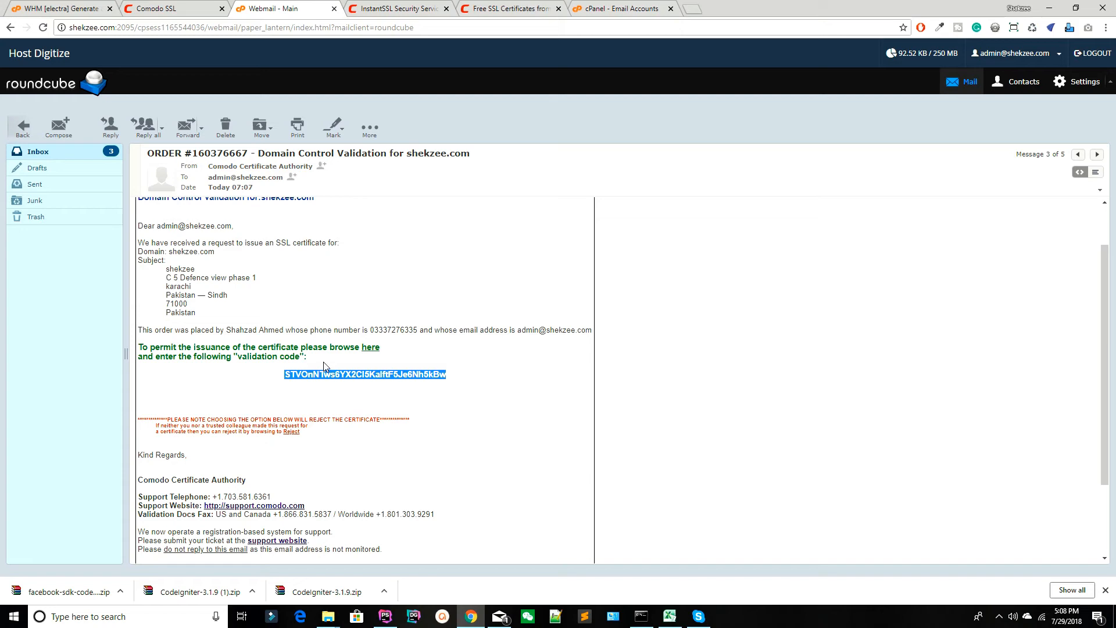
pyautogui.click(401, 8)
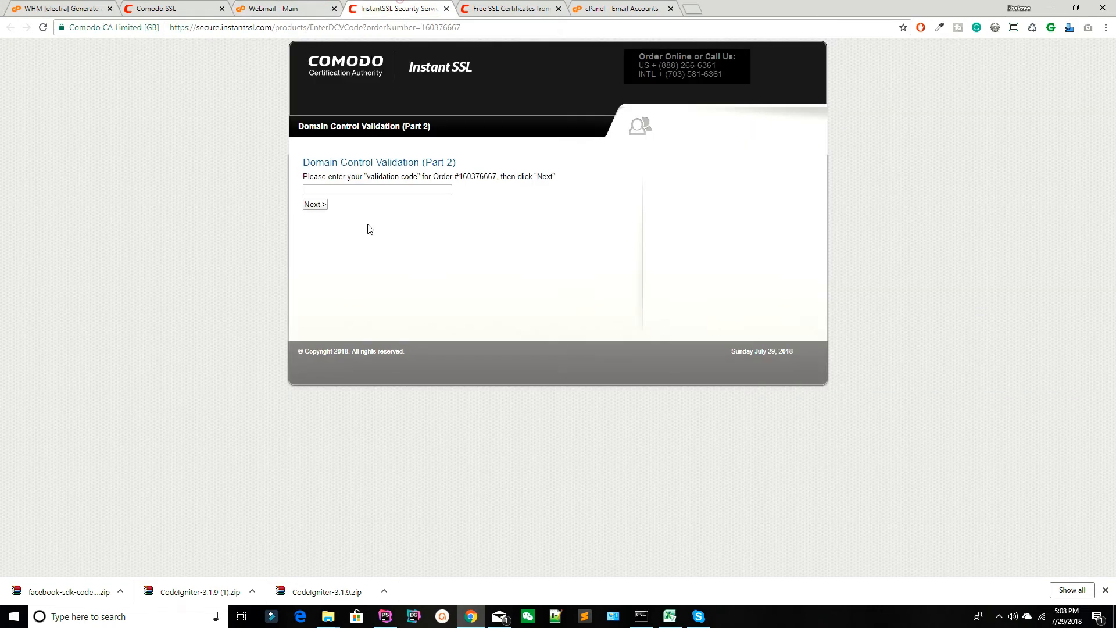
pyautogui.click(353, 190)
pyautogui.hotkey('ctrl', 'v')
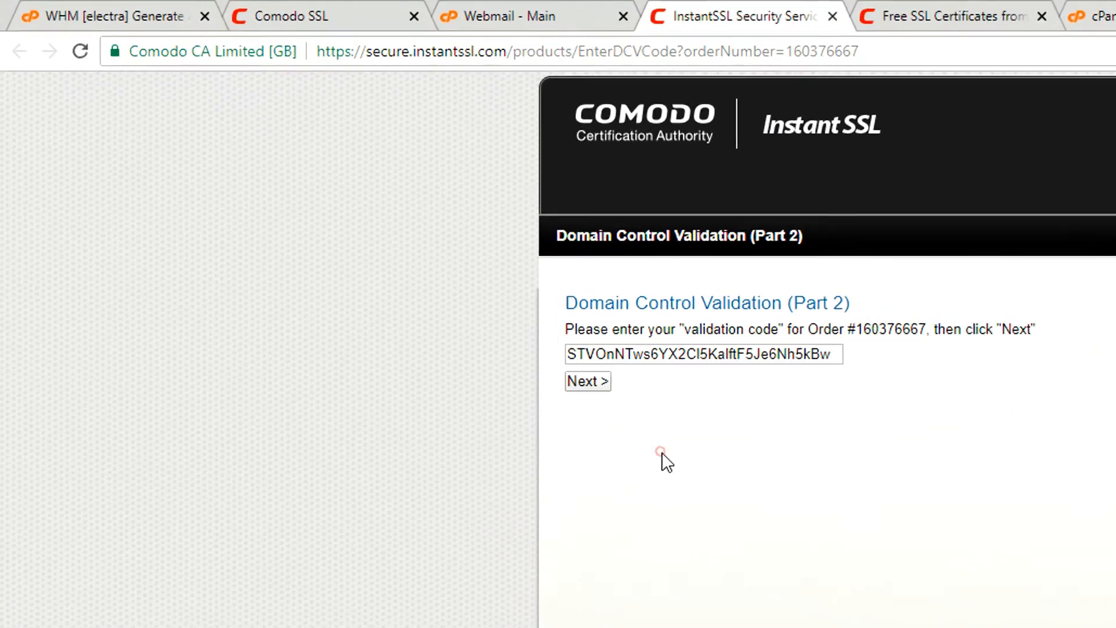
# Submit the validation code on Domain Control Validation (Part 2) and go back to the webmail inbox.
pyautogui.click(357, 229)
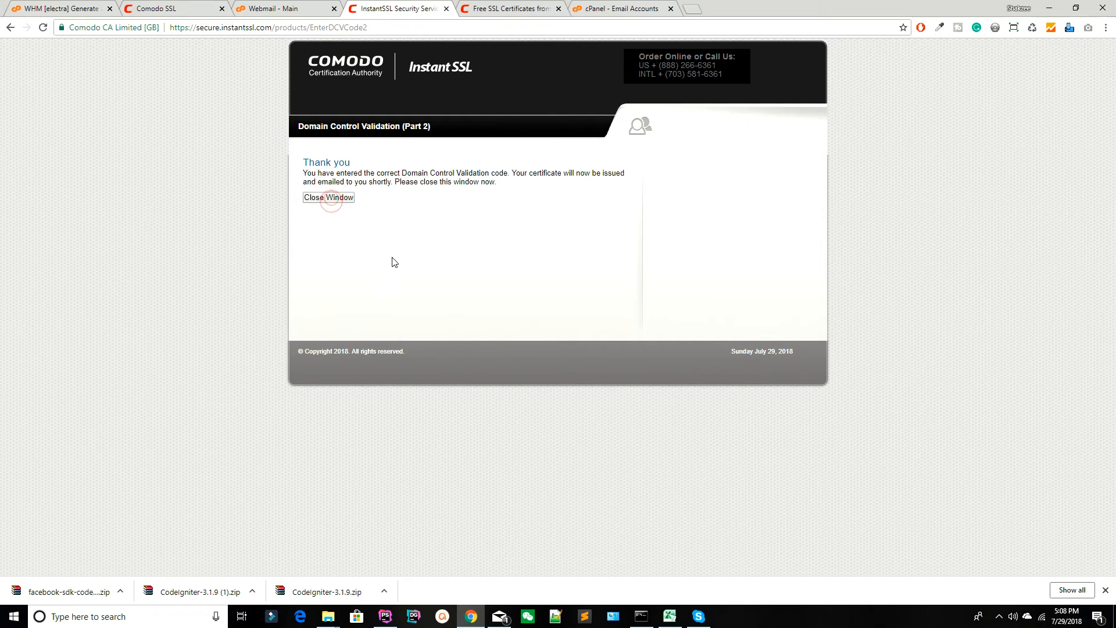
pyautogui.click(285, 8)
pyautogui.scroll(-2, 359, 293)
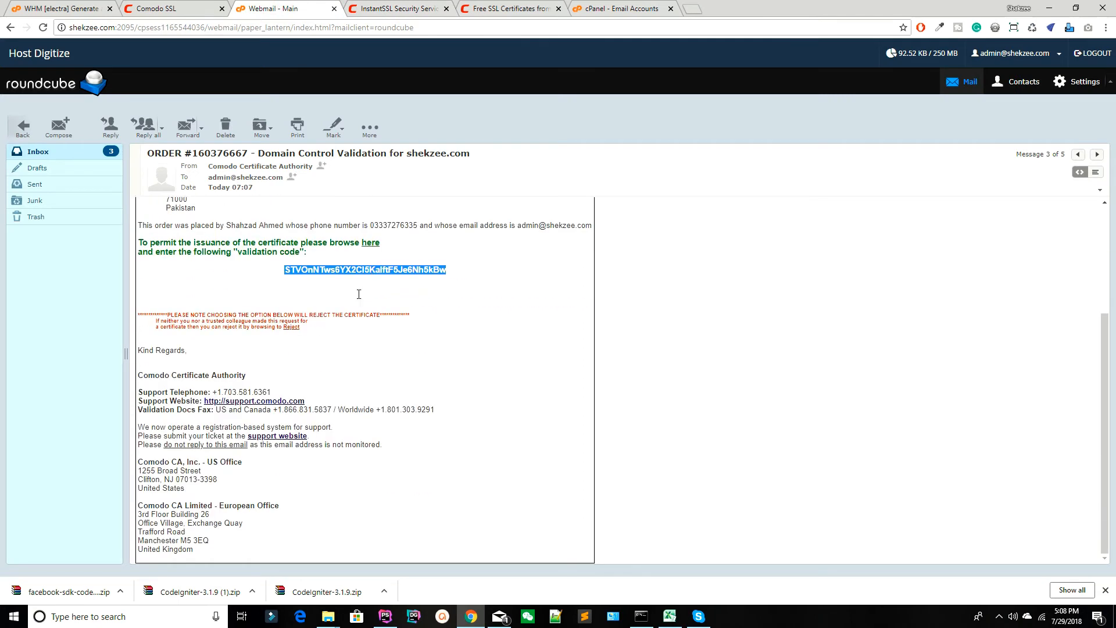
pyautogui.scroll(3, 305, 358)
pyautogui.click(90, 152)
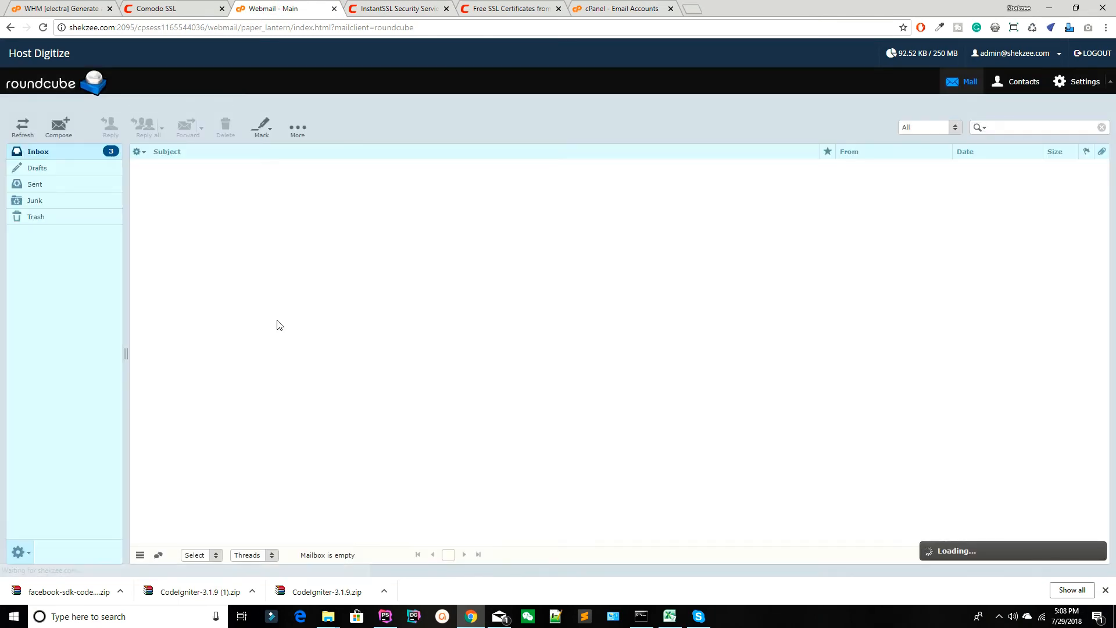
# Open Comodo's order confirmation email with its remote images displayed and review the sales invoice.
pyautogui.doubleClick(226, 181)
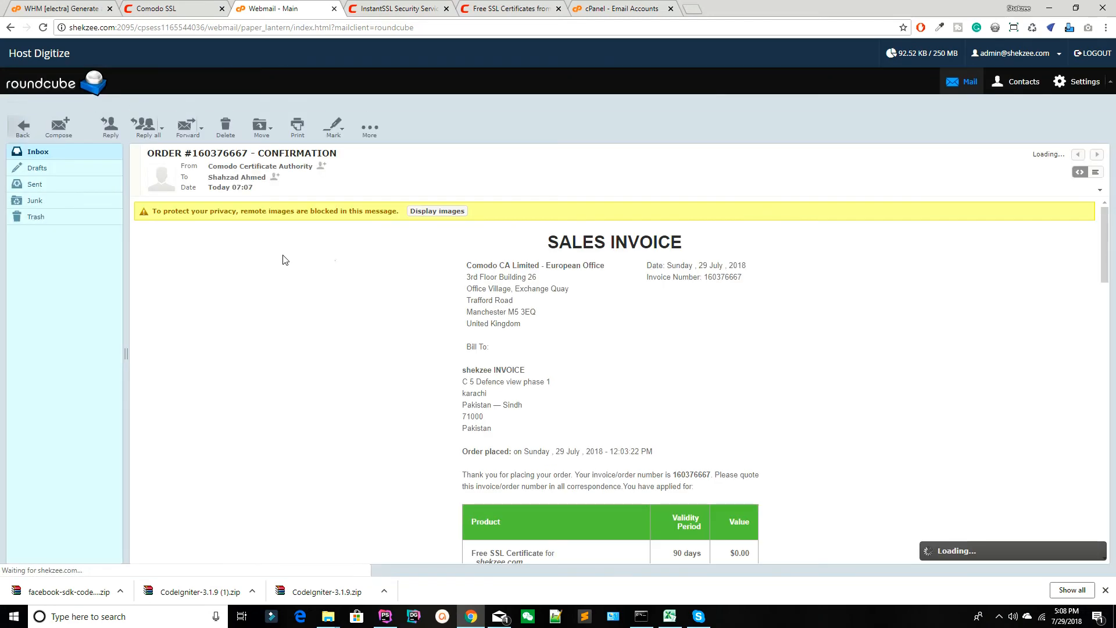
pyautogui.click(423, 211)
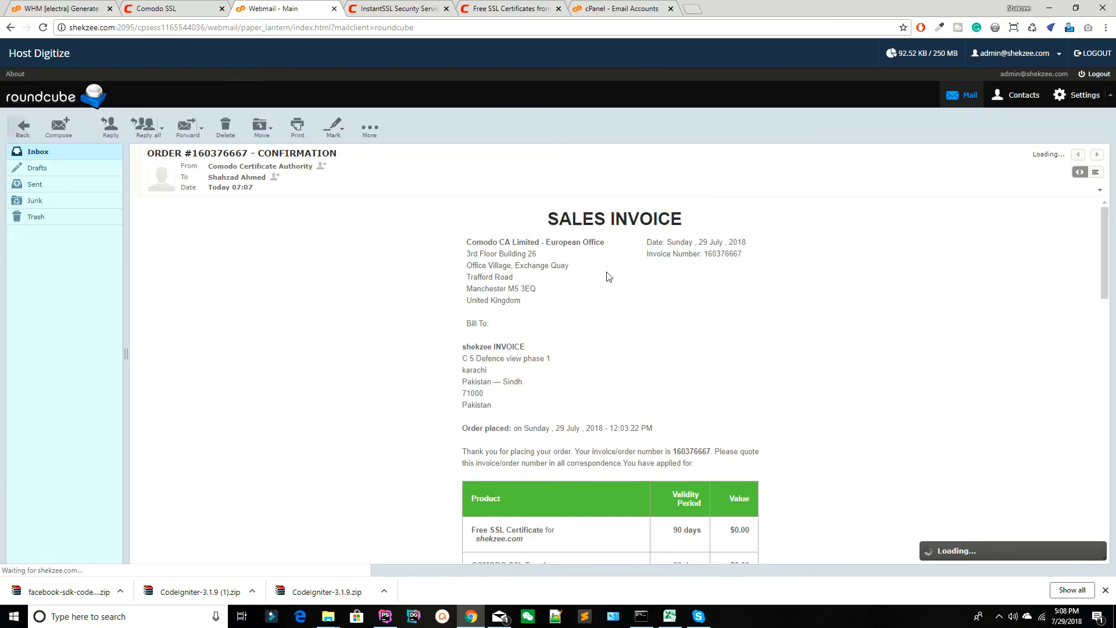
pyautogui.scroll(-3, 563, 281)
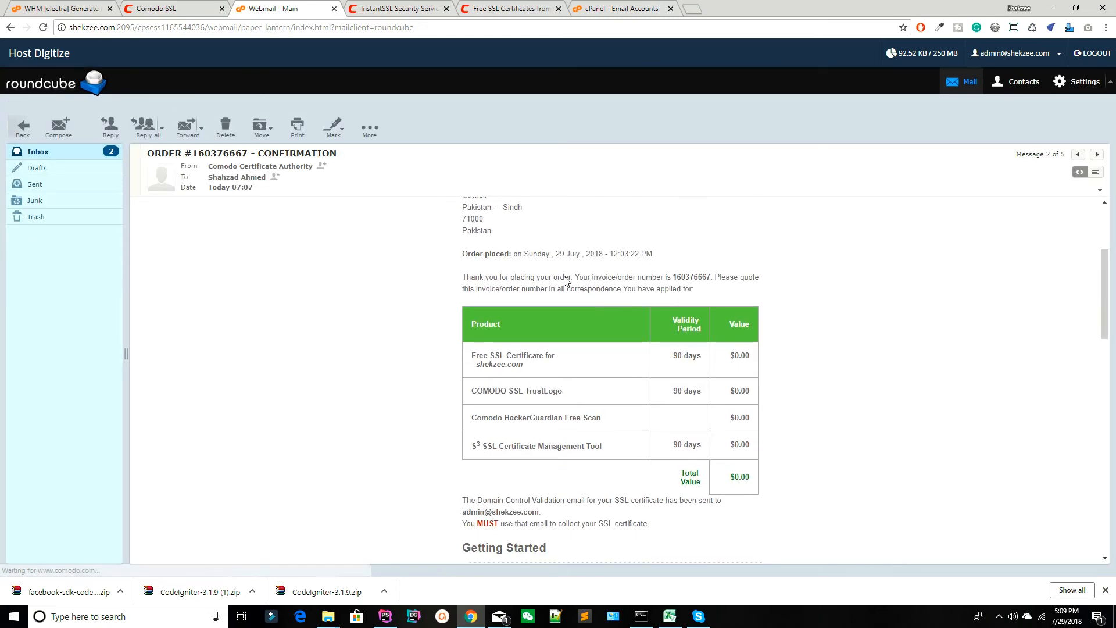
pyautogui.scroll(3, 564, 281)
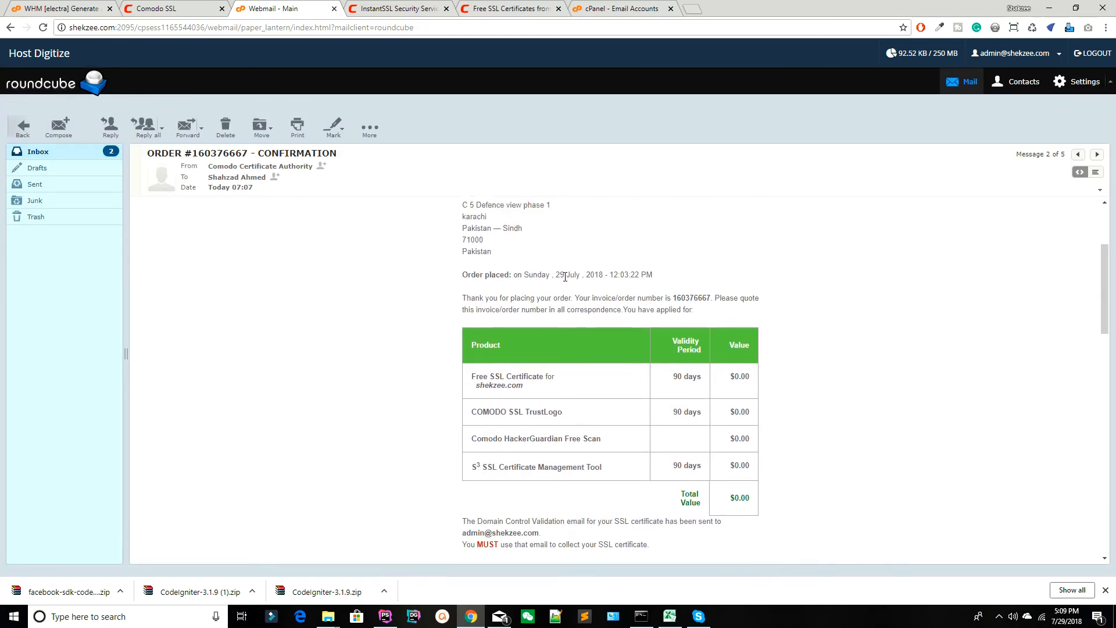
# Read the List Subscription email from Comodo List Manager, including its line on discount offers and upgrades, and return to the inbox.
pyautogui.click(88, 152)
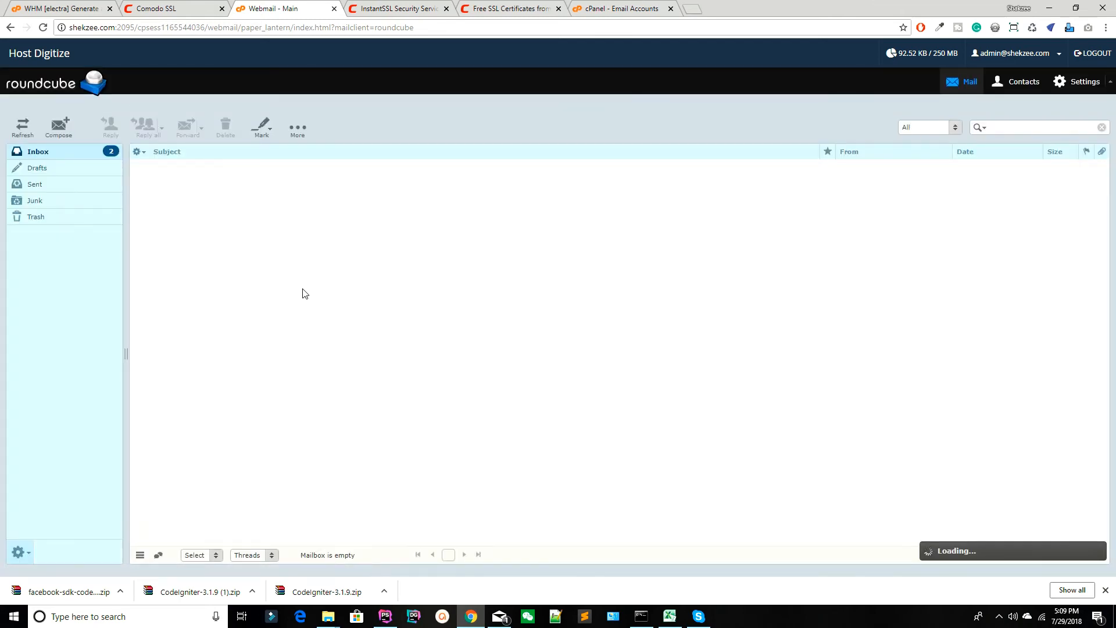
pyautogui.doubleClick(193, 167)
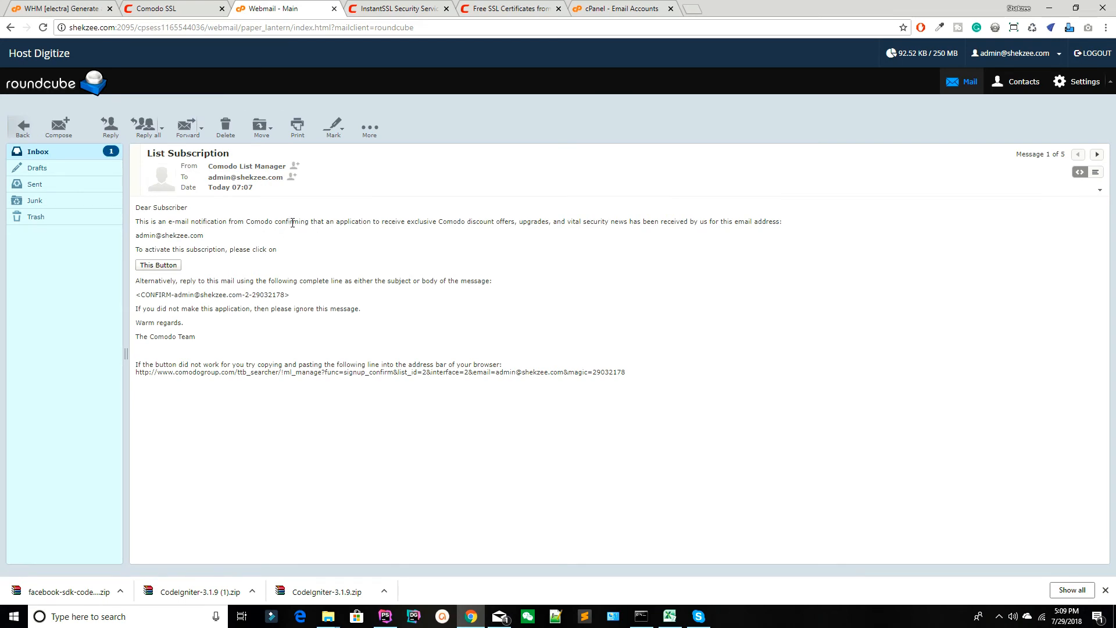
pyautogui.moveTo(374, 222); pyautogui.dragTo(552, 221)
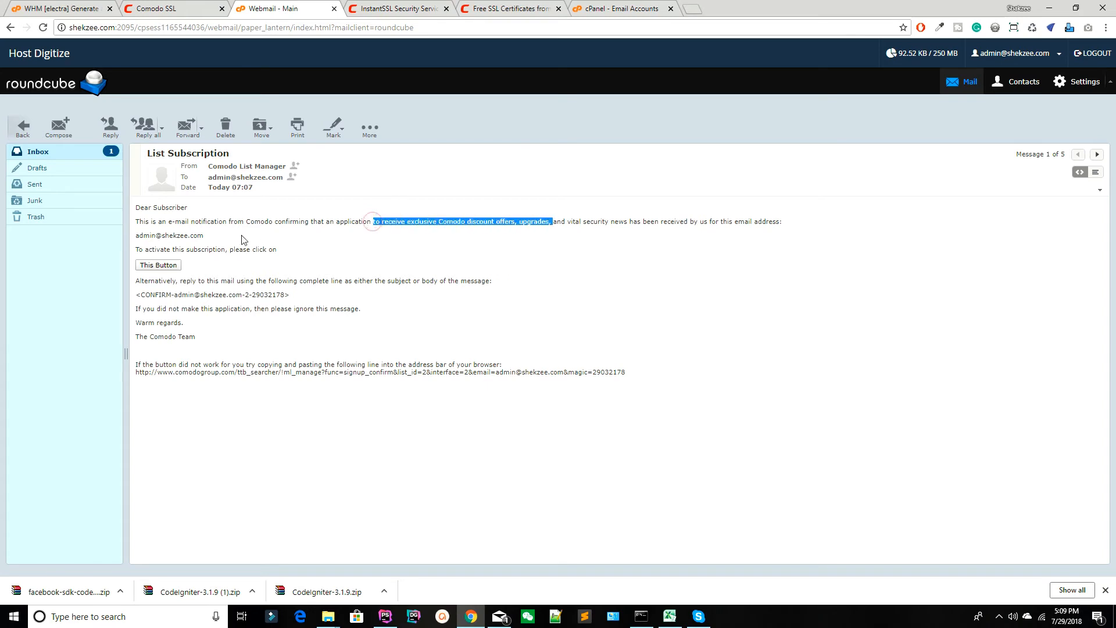
pyautogui.click(75, 151)
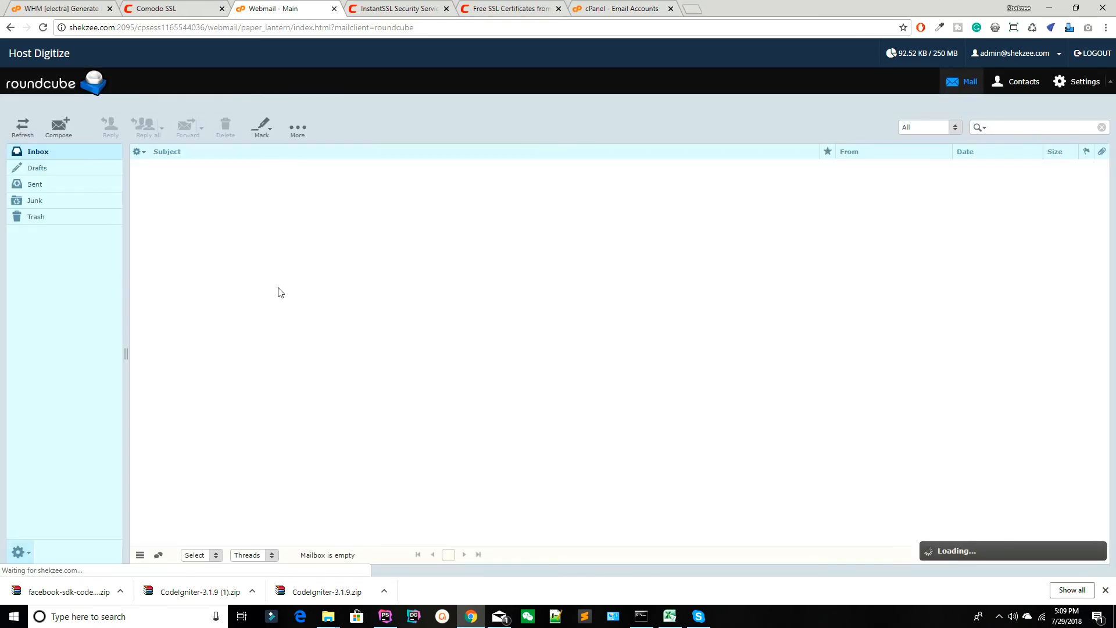
# Try to open the email configuration settings message, and close the completed Domain Control Validation page.
pyautogui.doubleClick(200, 218)
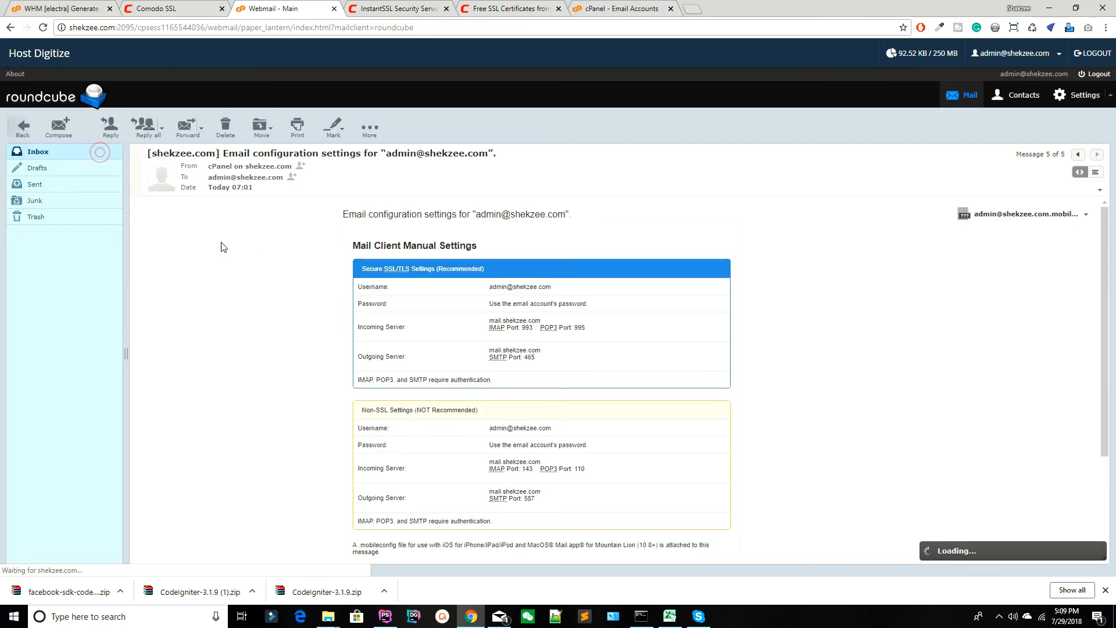
pyautogui.click(384, 10)
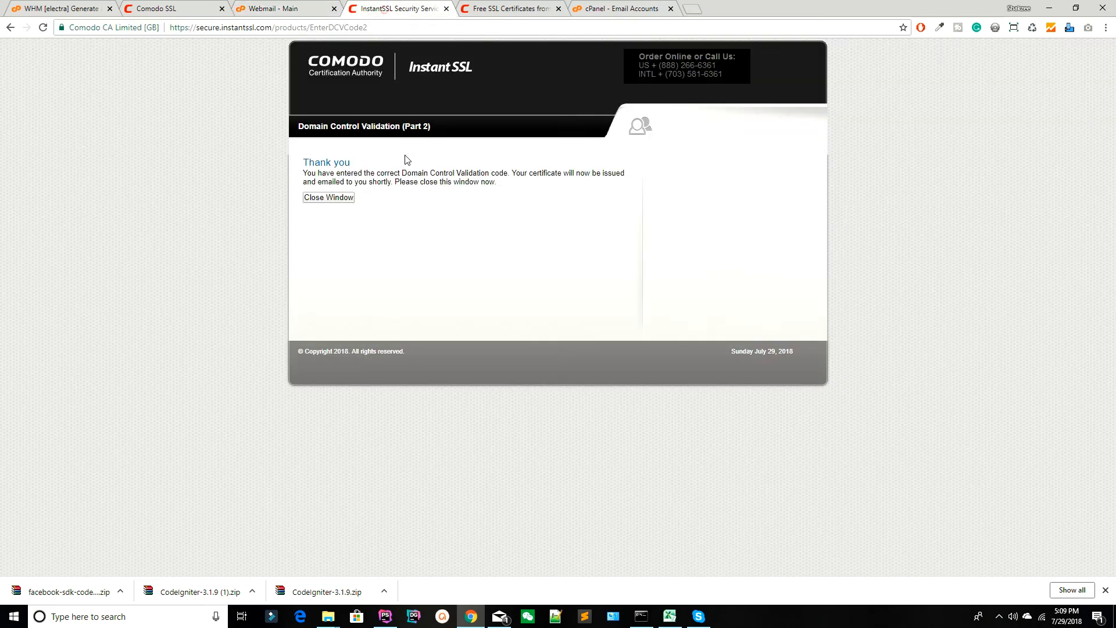
pyautogui.click(449, 9)
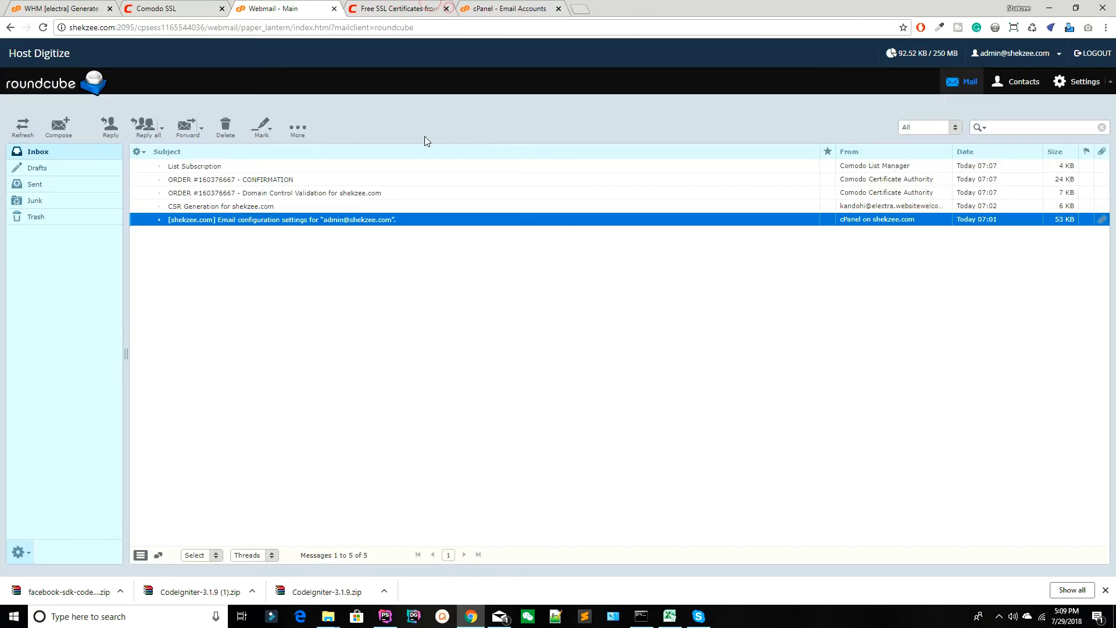
# Reopen Comodo's Domain Control Validation email for shekzee.com and review its contents.
pyautogui.click(380, 8)
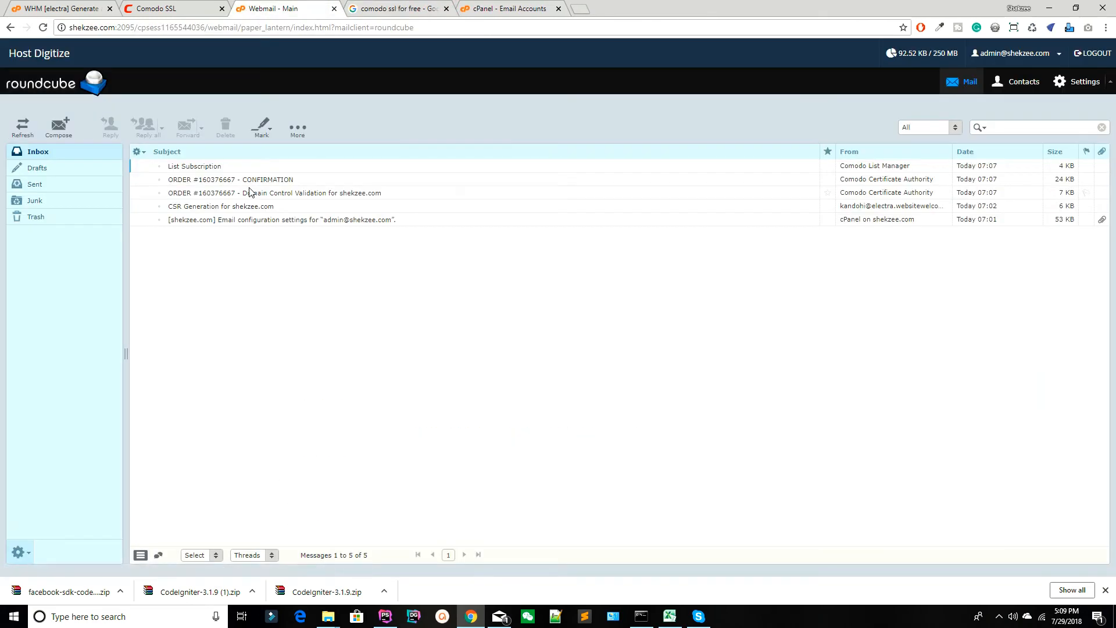
pyautogui.doubleClick(250, 192)
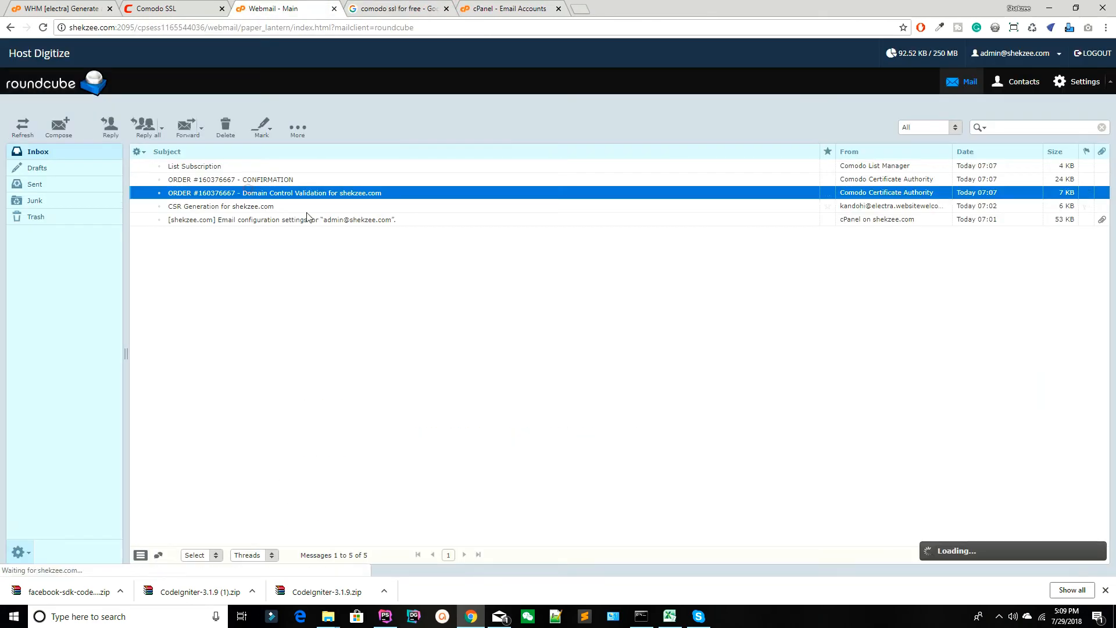
pyautogui.scroll(-3, 308, 218)
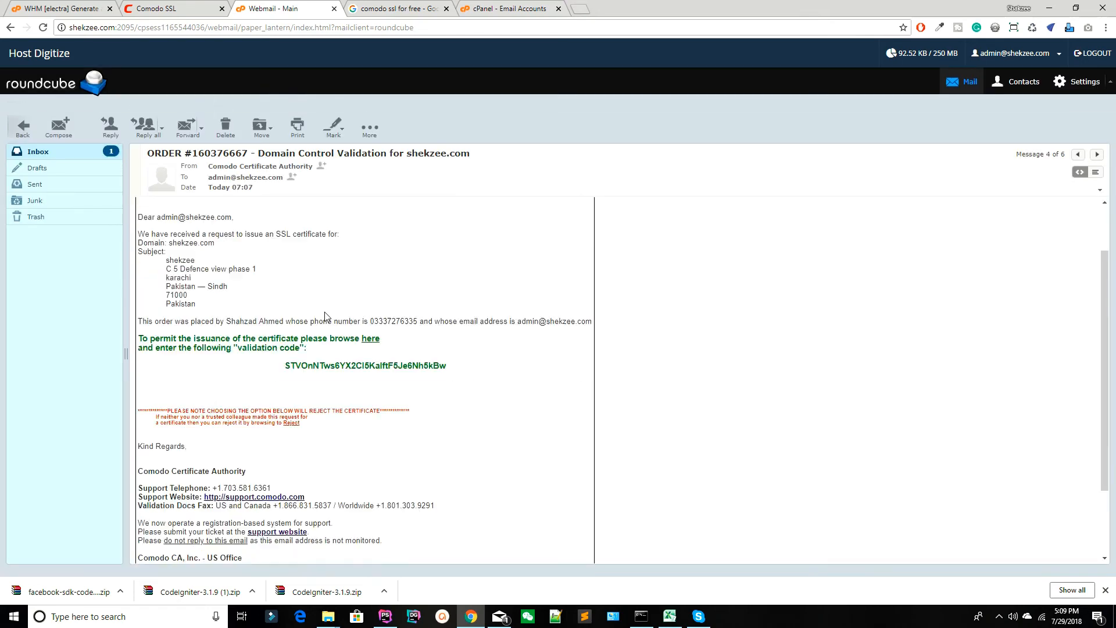
# Return to the inbox and open the "Your Free SSL Certificate for shekzee.com" email with its remote images displayed.
pyautogui.click(95, 152)
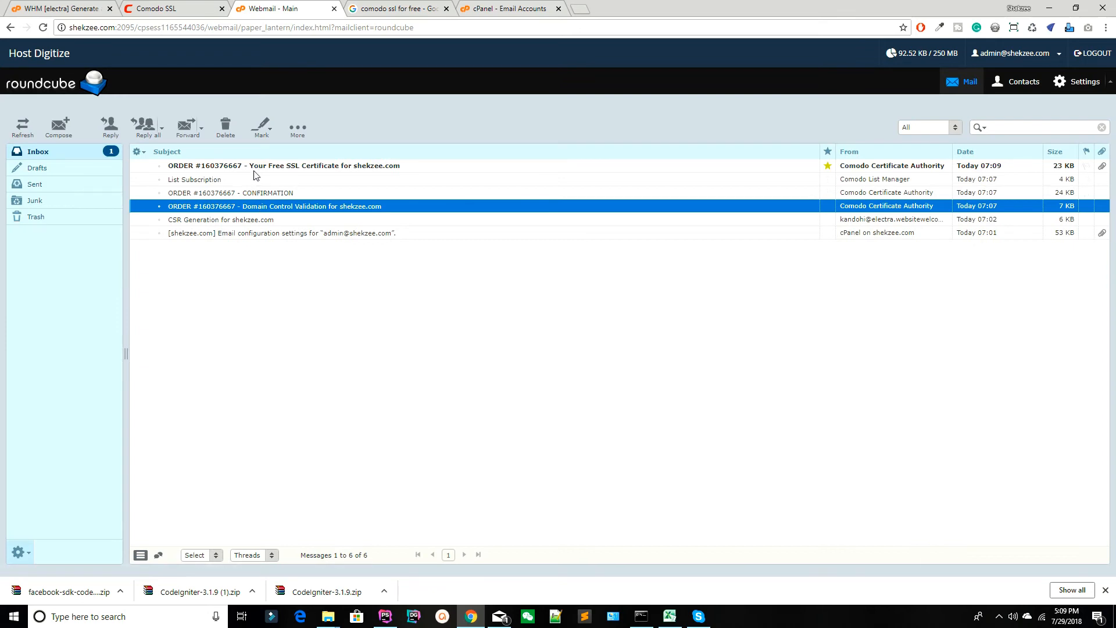
pyautogui.doubleClick(316, 168)
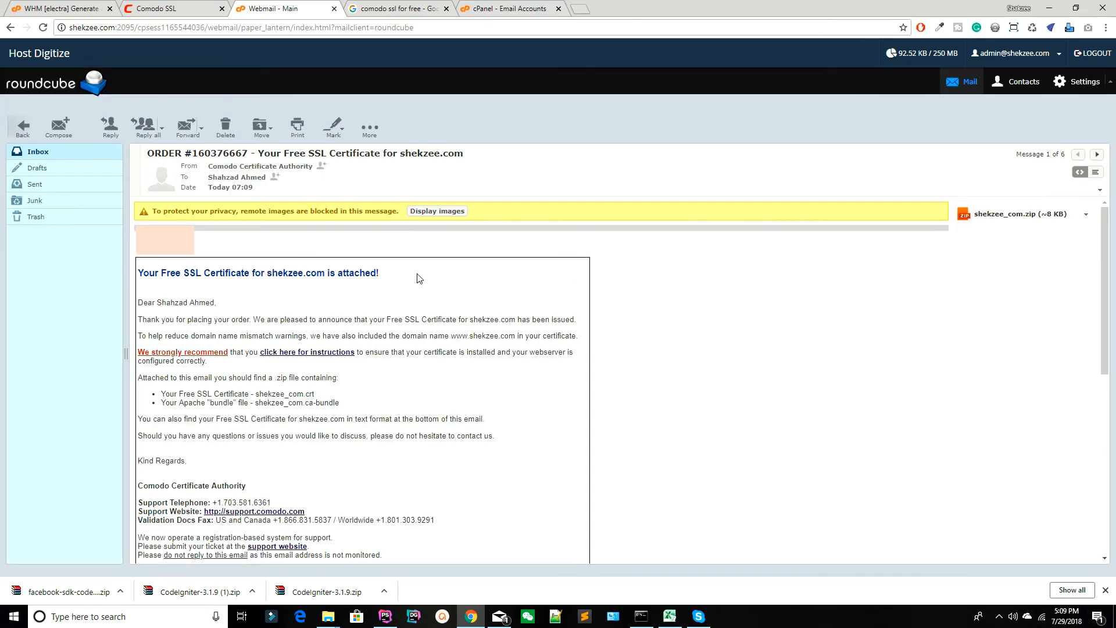
pyautogui.click(429, 216)
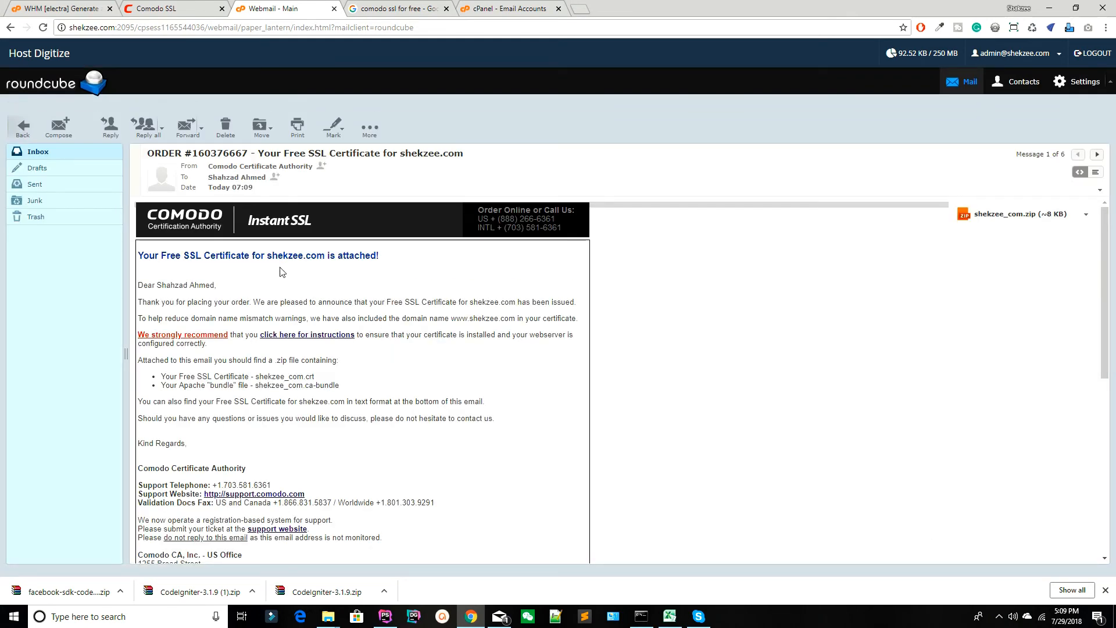
# Copy the whole certificate text at the end of the email, from the BEGIN CERTIFICATE line through the END CERTIFICATE line.
pyautogui.scroll(-6, 307, 268)
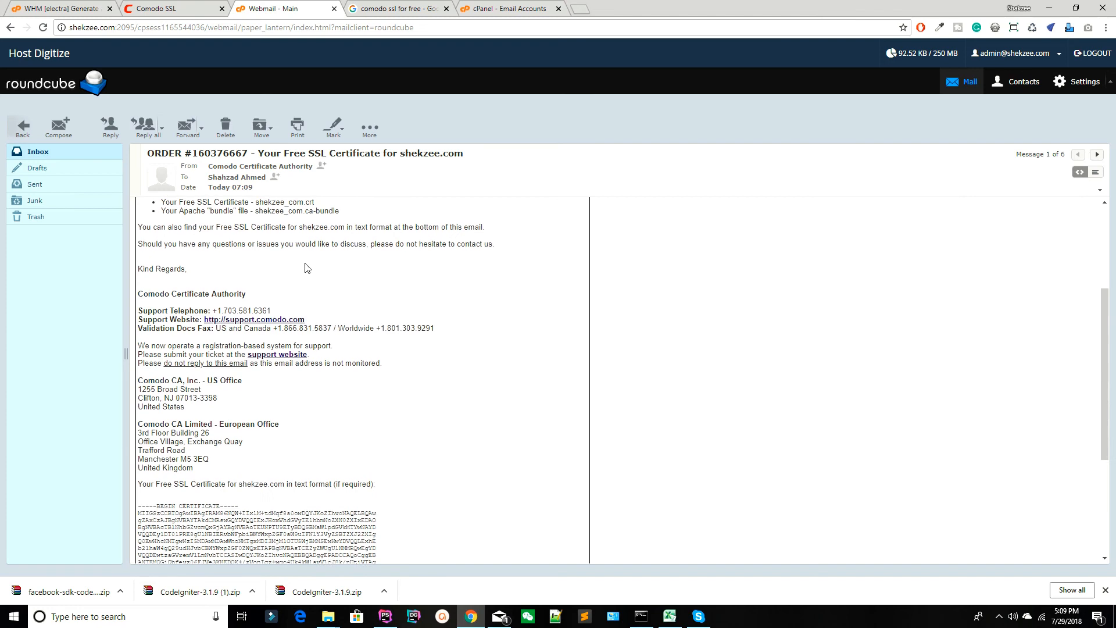
pyautogui.scroll(-1, 307, 268)
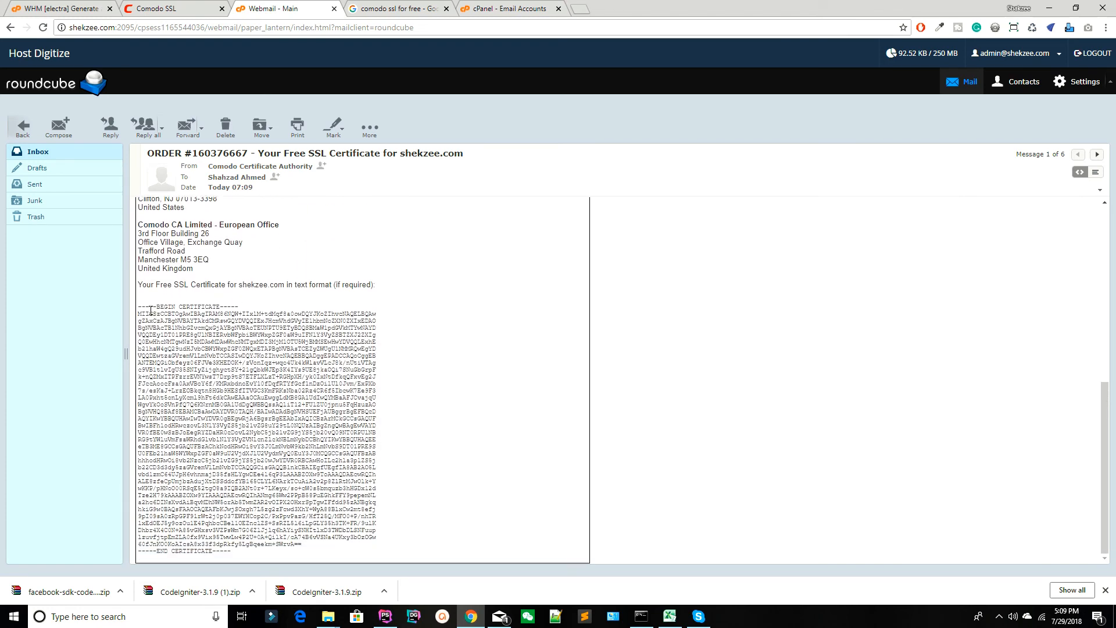
pyautogui.moveTo(135, 309); pyautogui.dragTo(135, 358)
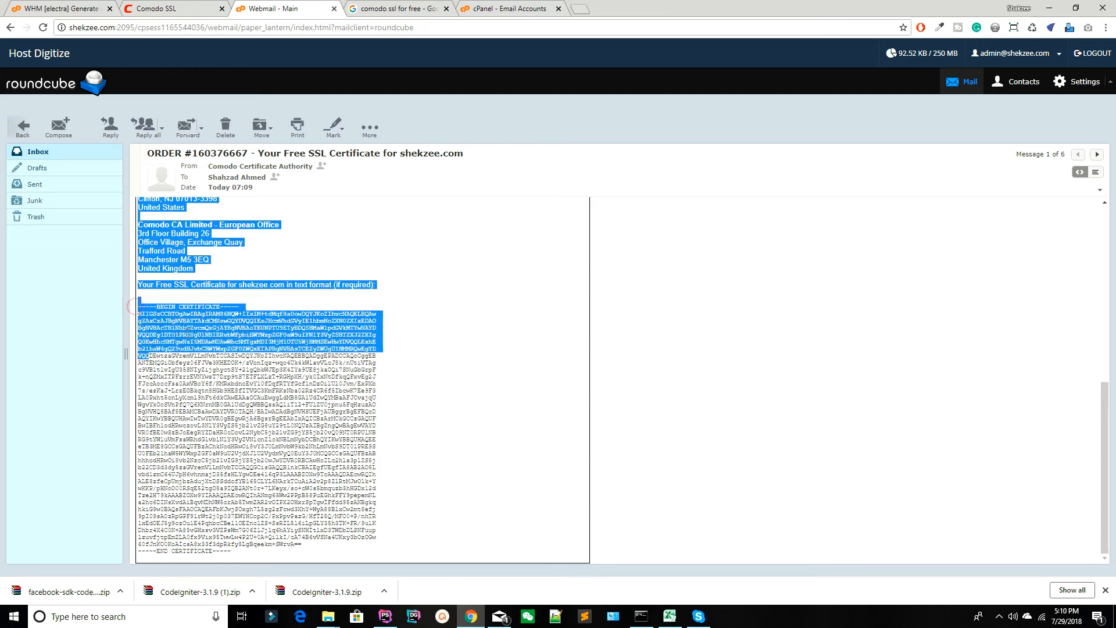
pyautogui.click(147, 312)
pyautogui.moveTo(138, 306); pyautogui.dragTo(166, 377)
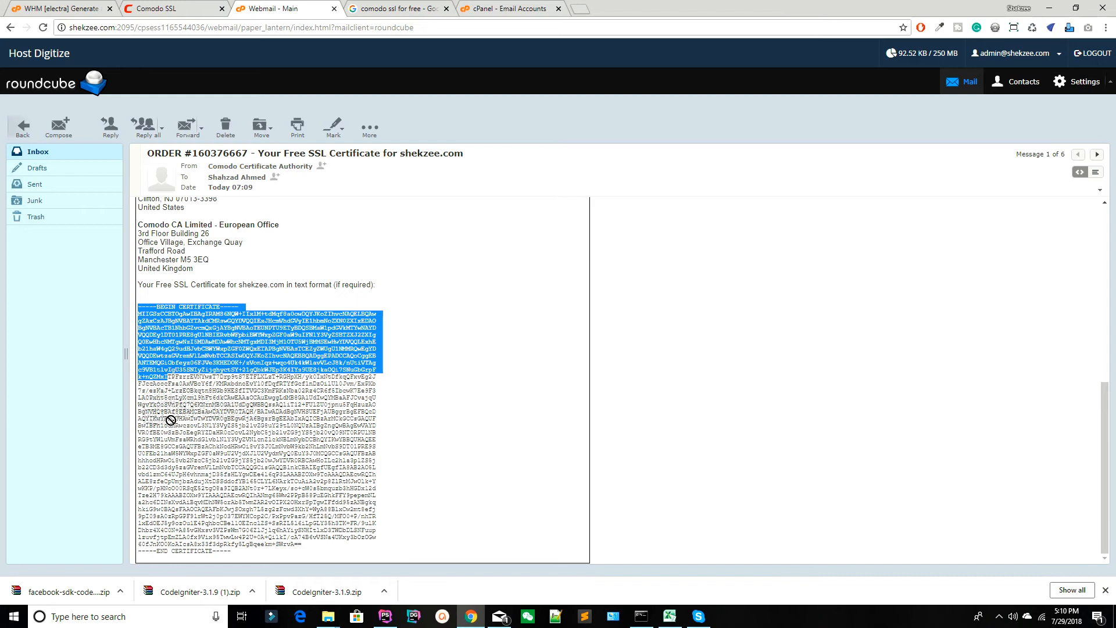
pyautogui.click(232, 394)
pyautogui.moveTo(140, 307); pyautogui.dragTo(248, 556)
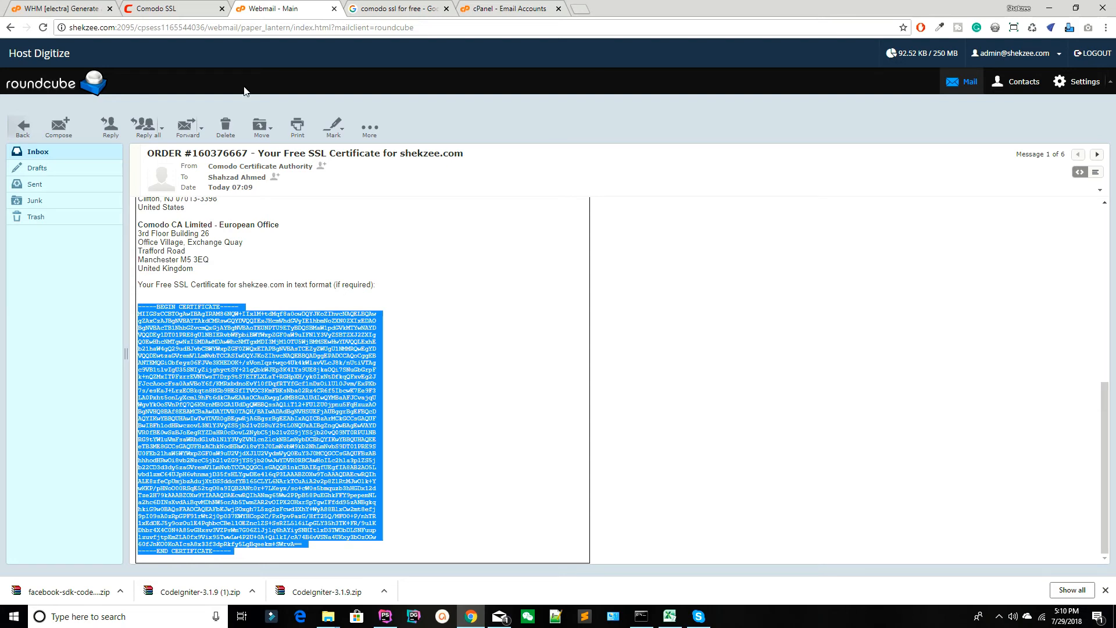
# Switch to WHM and open Install an SSL Certificate on a Domain in the SSL/TLS section.
pyautogui.click(91, 5)
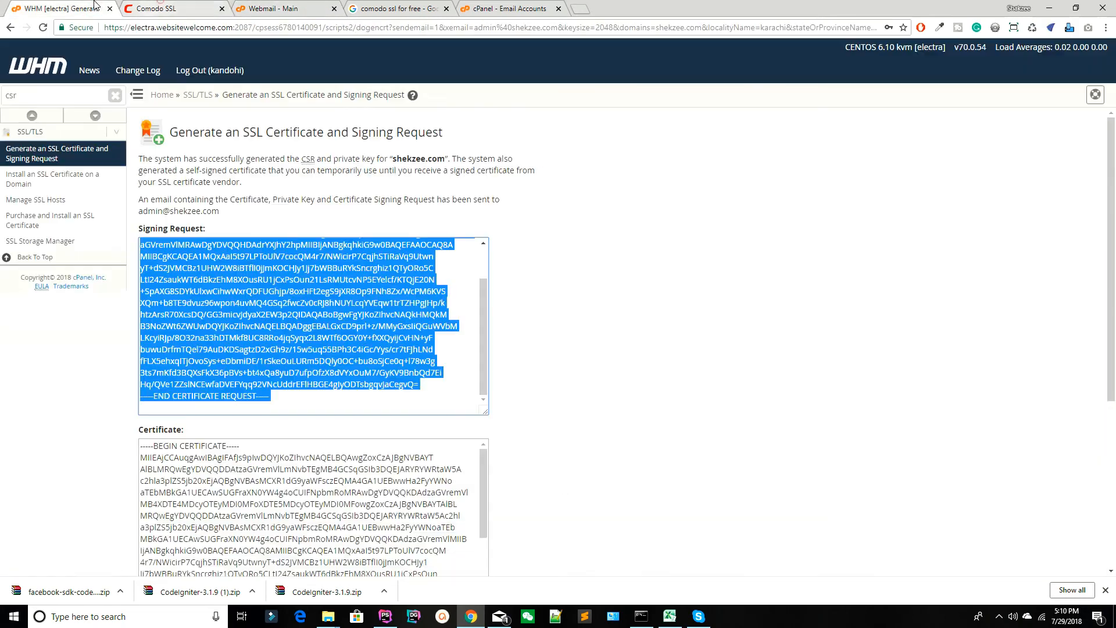
pyautogui.click(39, 72)
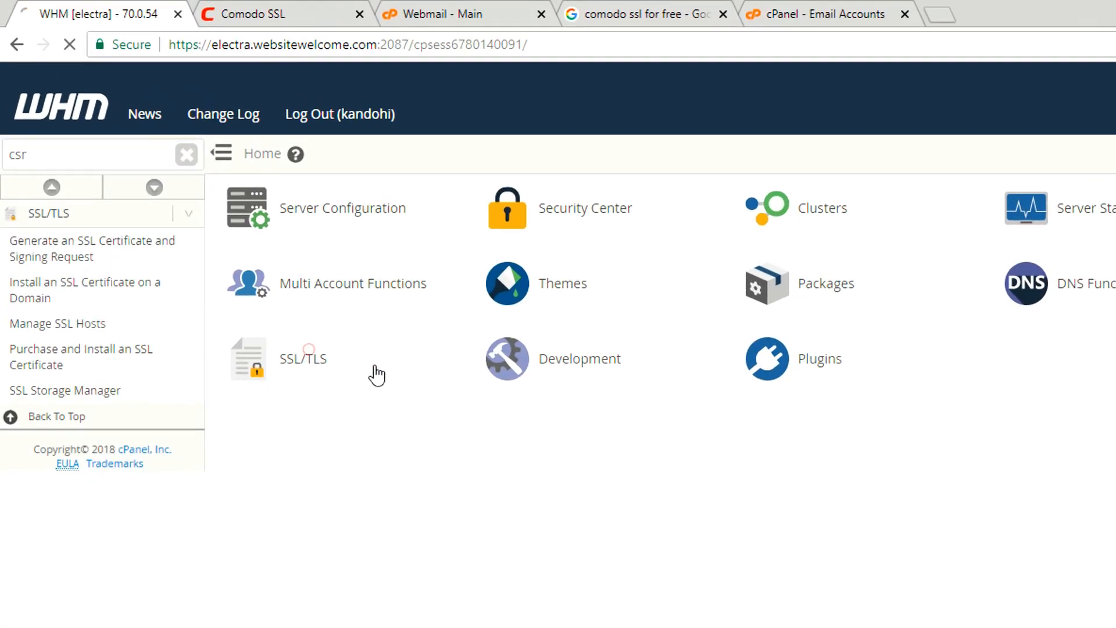
pyautogui.click(374, 374)
pyautogui.click(584, 221)
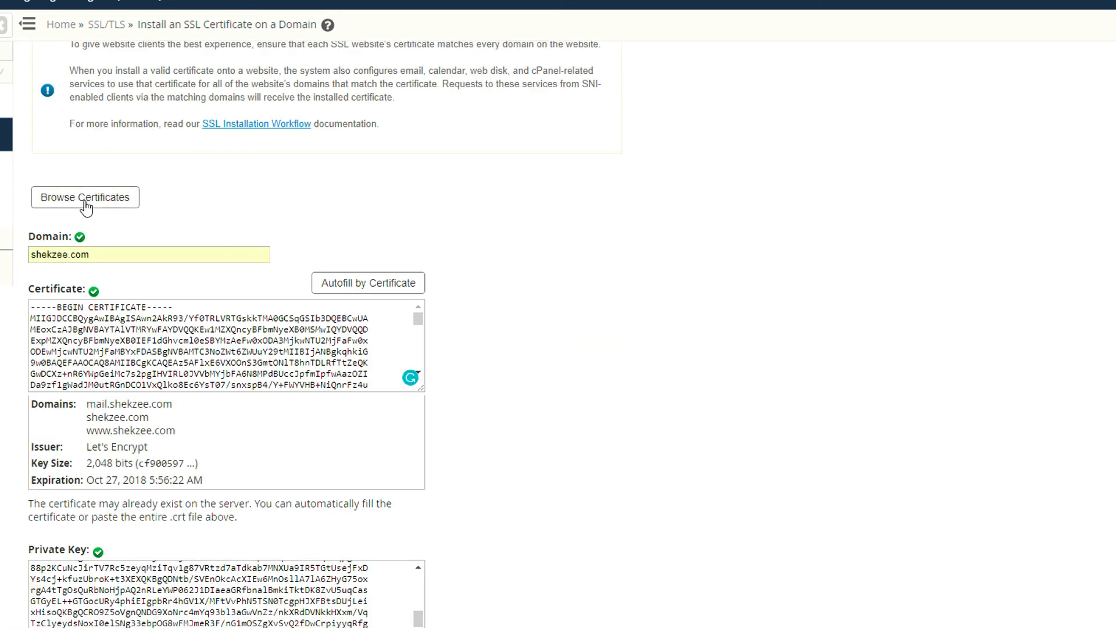
# Fill the install form for shekzee.com with its self-signed certificate from the SSL Certificate List, and review the fields.
pyautogui.click(85, 202)
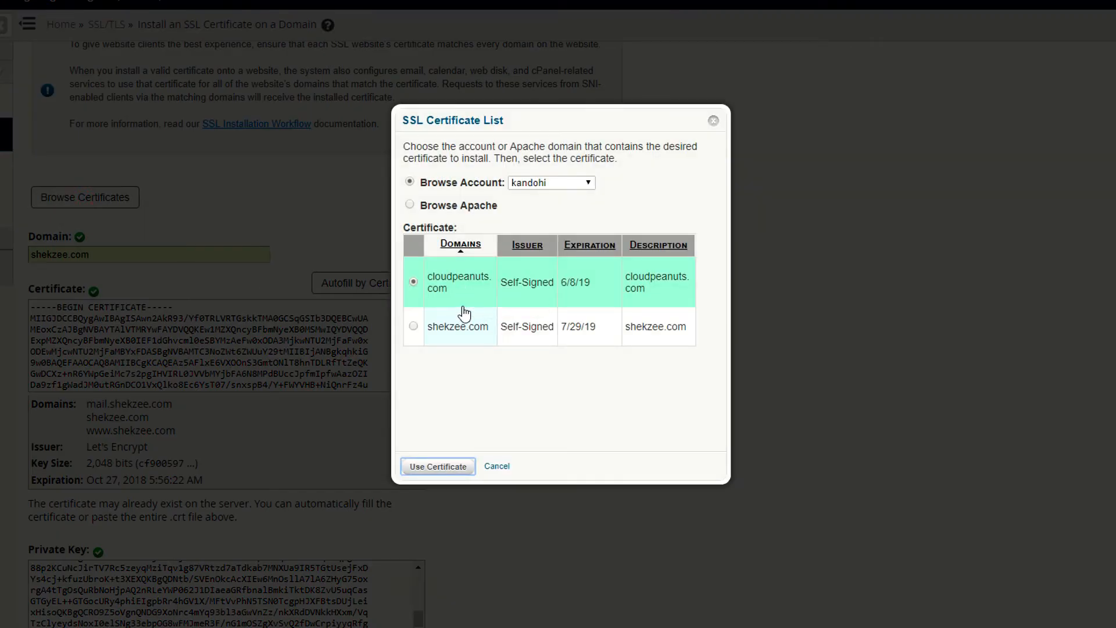
pyautogui.click(414, 324)
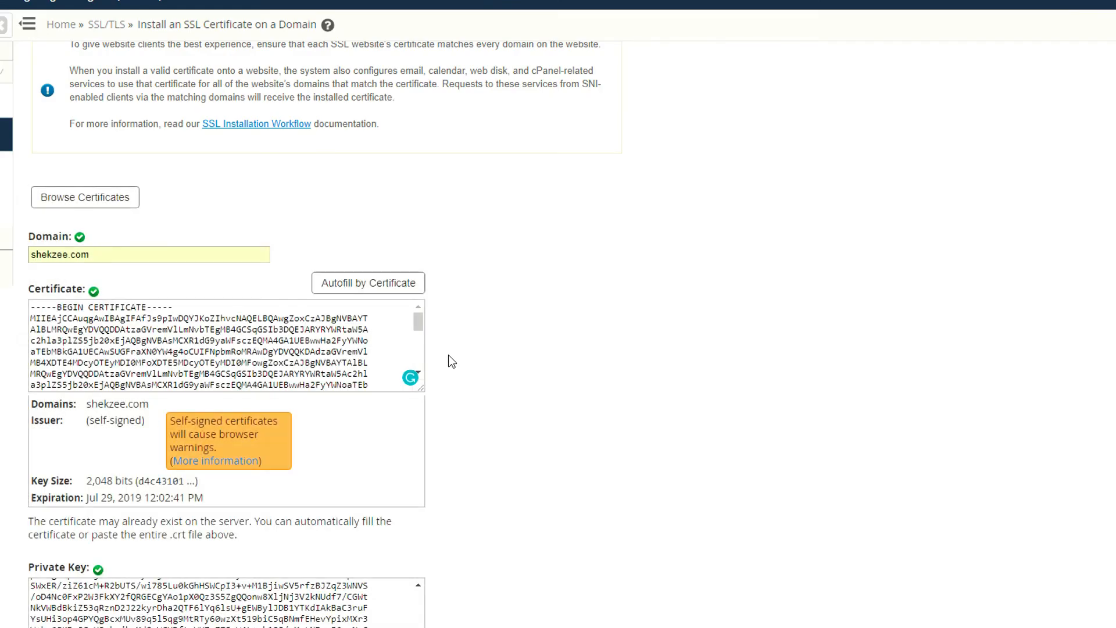
pyautogui.scroll(-5, 563, 335)
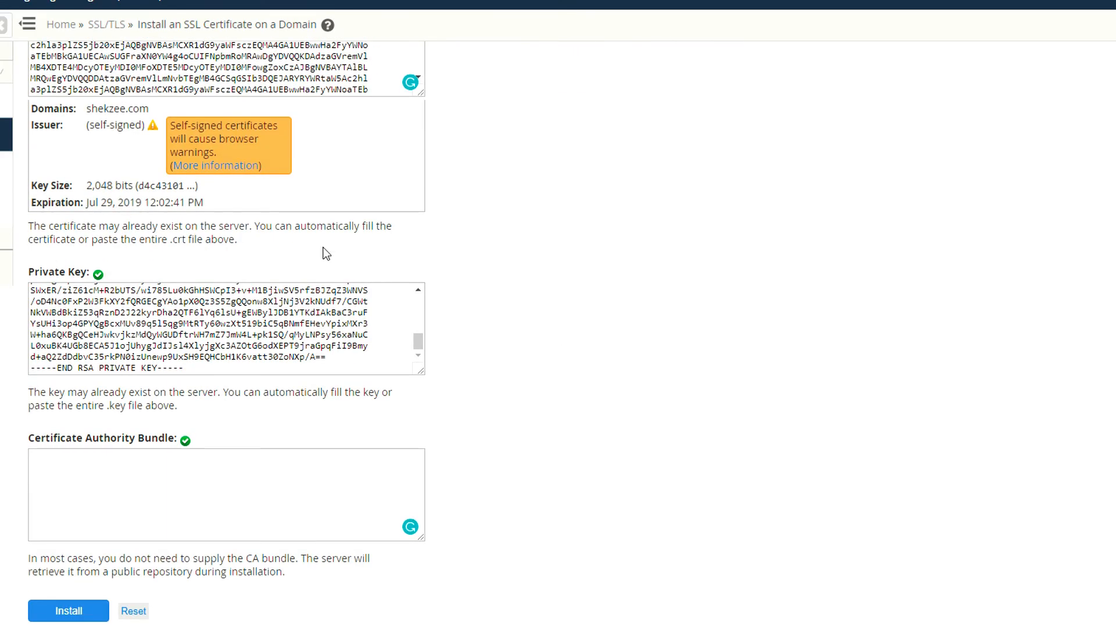
pyautogui.scroll(8, 325, 253)
# Choose the self-signed shekzee.com certificate in the SSL Certificate List again and apply it to the install form.
pyautogui.click(75, 393)
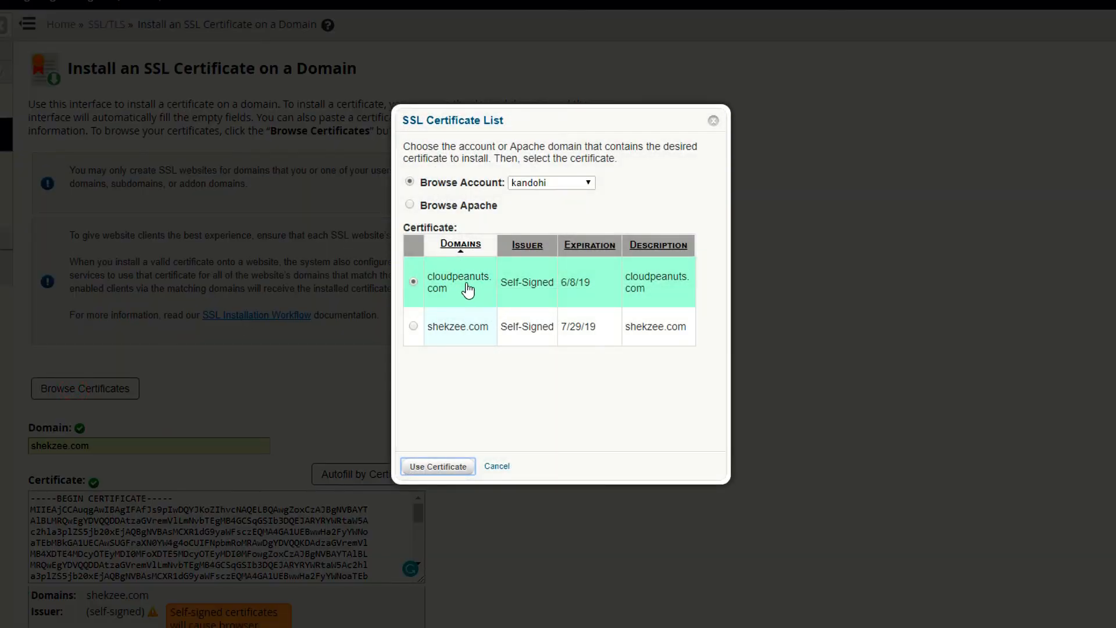
pyautogui.click(413, 327)
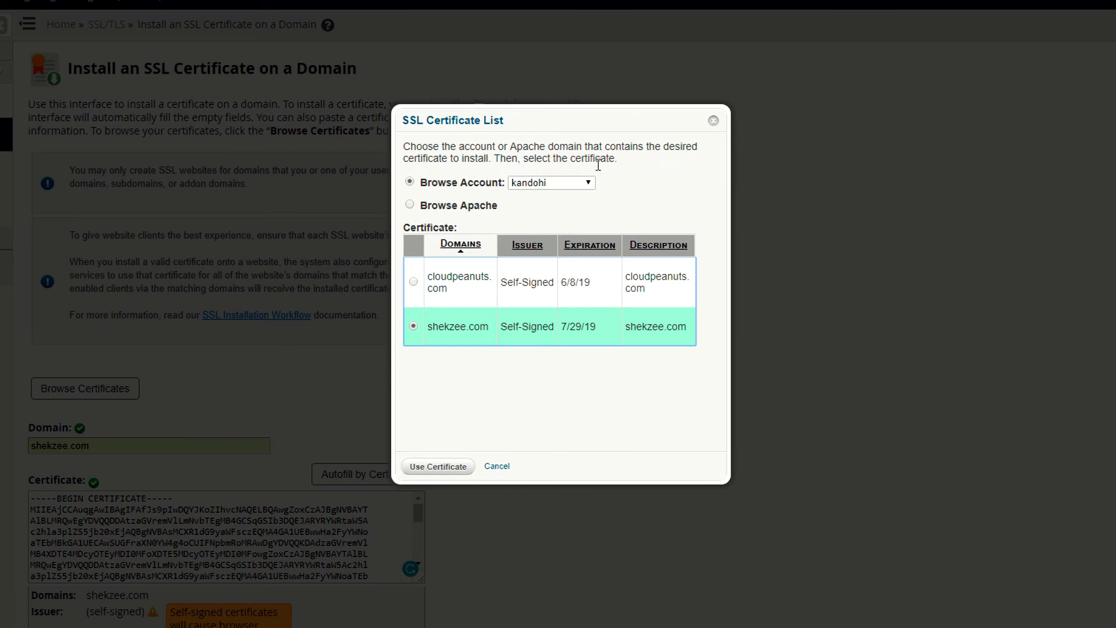
pyautogui.click(437, 466)
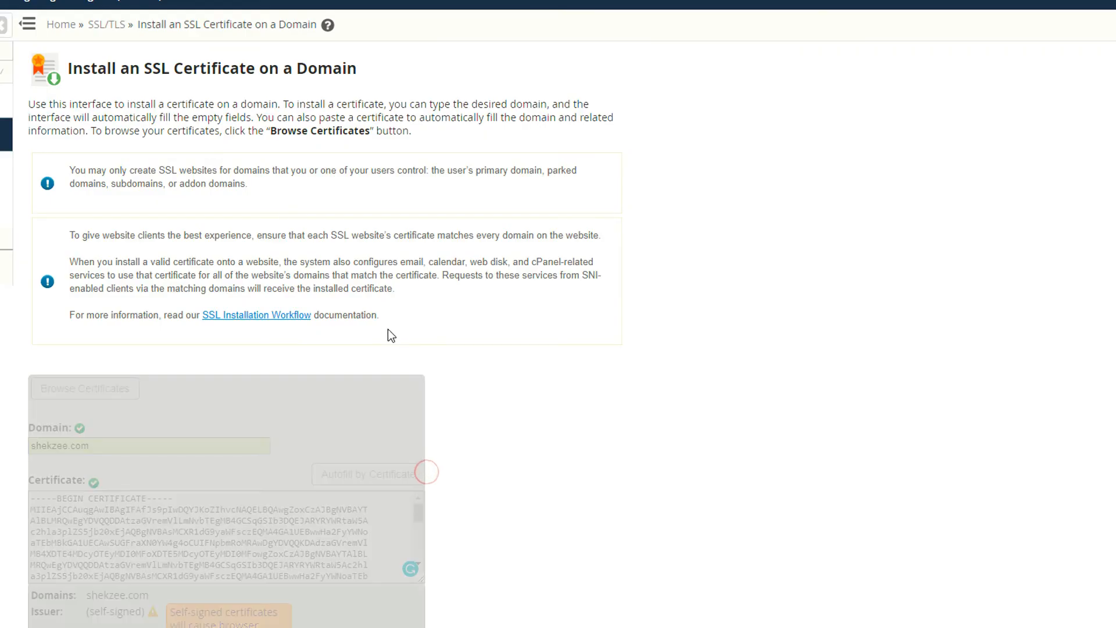
# Replace the form's self-signed certificate text with the Comodo certificate copied from the email.
pyautogui.scroll(-4, 379, 305)
pyautogui.hotkey('ctrl', 'a')
pyautogui.hotkey('ctrl', 'v')
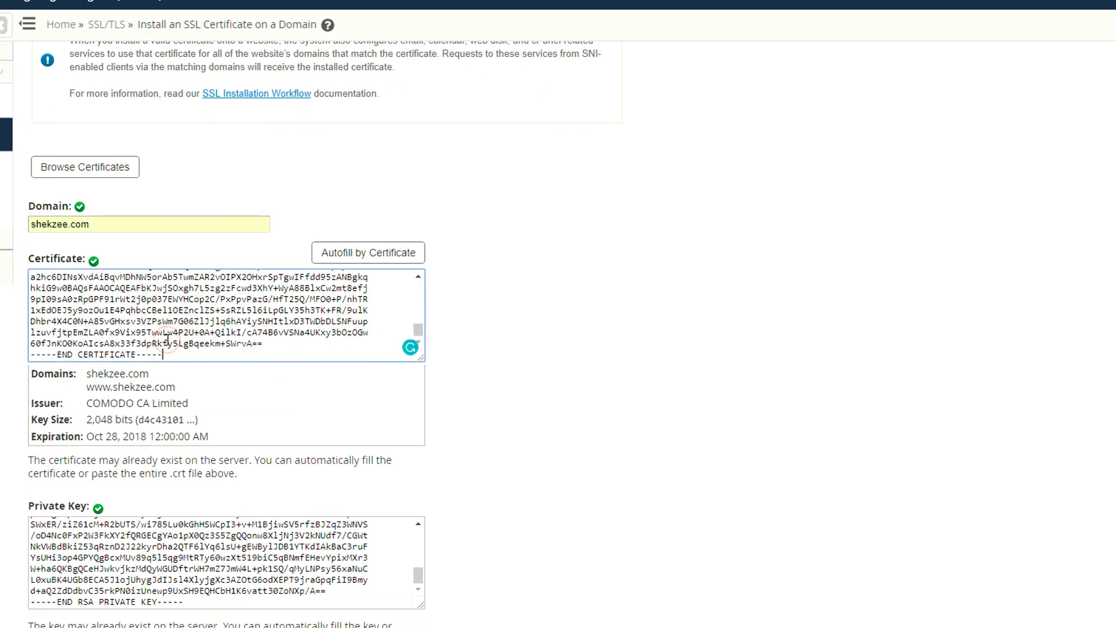
pyautogui.scroll(-4, 511, 299)
pyautogui.scroll(4, 454, 281)
pyautogui.click(124, 287)
pyautogui.hotkey('ctrl', 'a')
pyautogui.hotkey('ctrl', 'v')
# Apply the self-signed shekzee.com certificate from the SSL Certificate List to the install form again and review the filled fields.
pyautogui.click(98, 179)
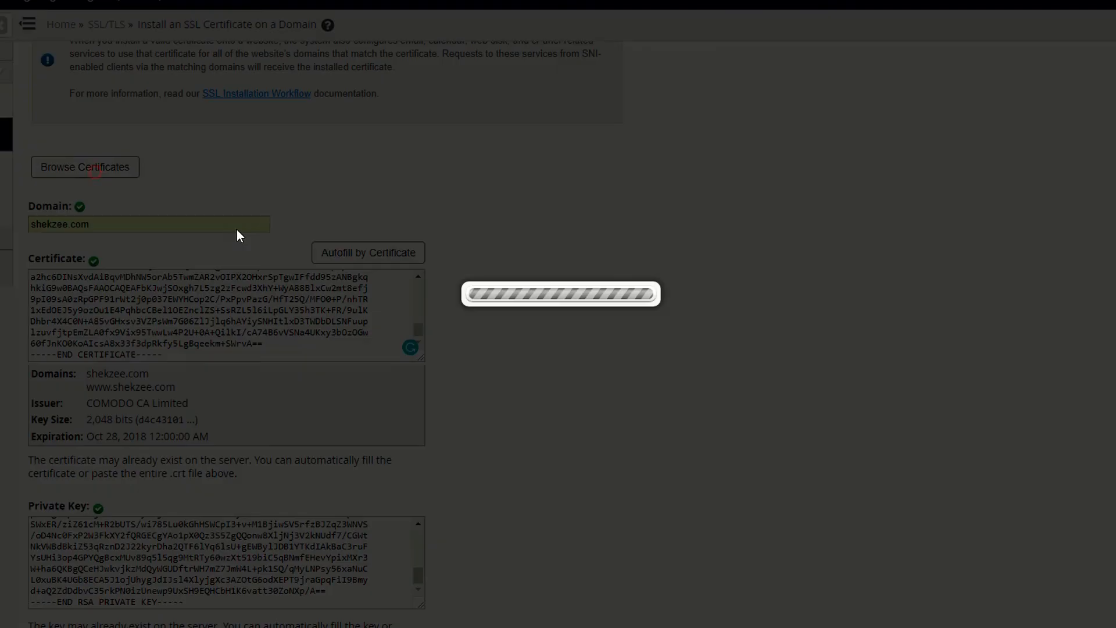
pyautogui.click(418, 327)
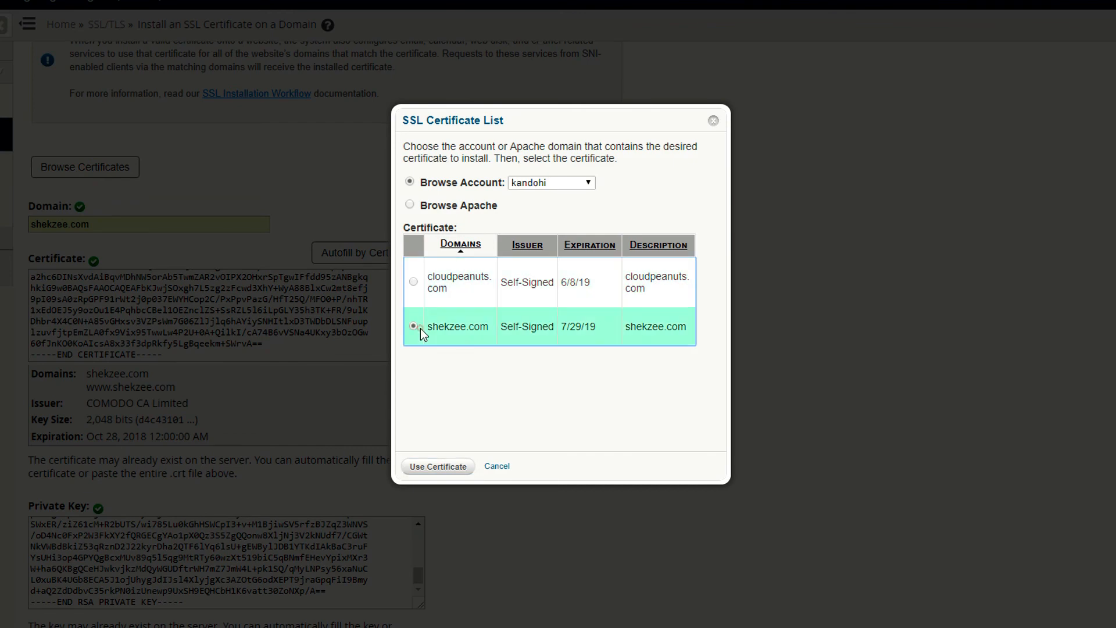
pyautogui.click(453, 467)
pyautogui.scroll(-2, 606, 329)
pyautogui.scroll(-1, 607, 330)
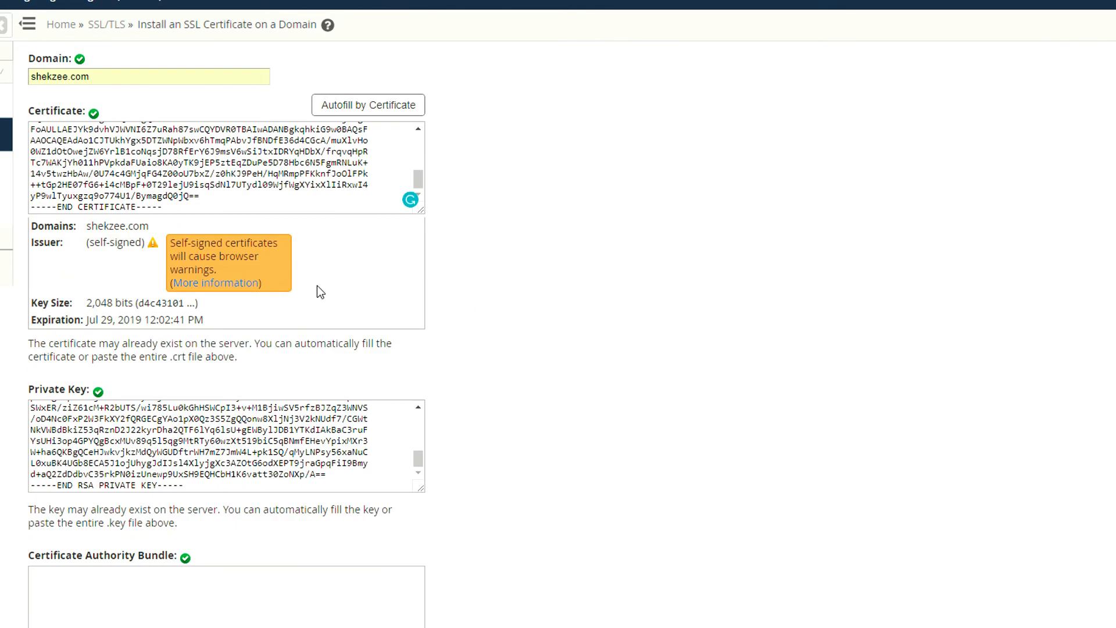
pyautogui.scroll(-3, 514, 241)
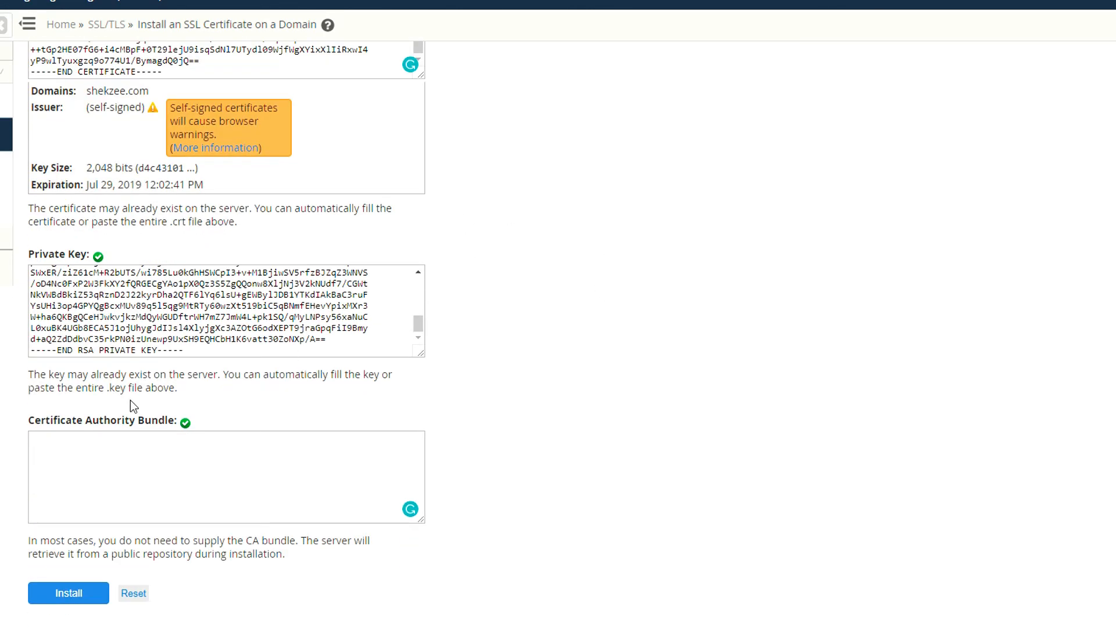
# Replace the self-signed text in the Certificate field with the copied Comodo certificate for shekzee.com.
pyautogui.scroll(10, 189, 355)
pyautogui.click(186, 323)
pyautogui.hotkey('ctrl', 'a')
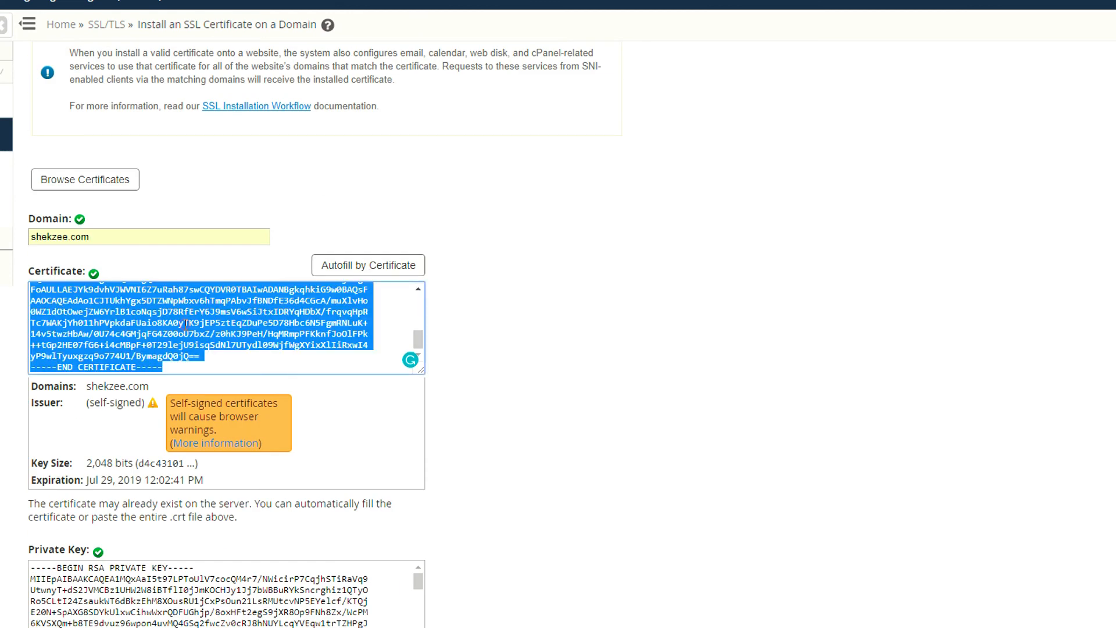
pyautogui.hotkey('ctrl', 'v')
pyautogui.scroll(-6, 630, 329)
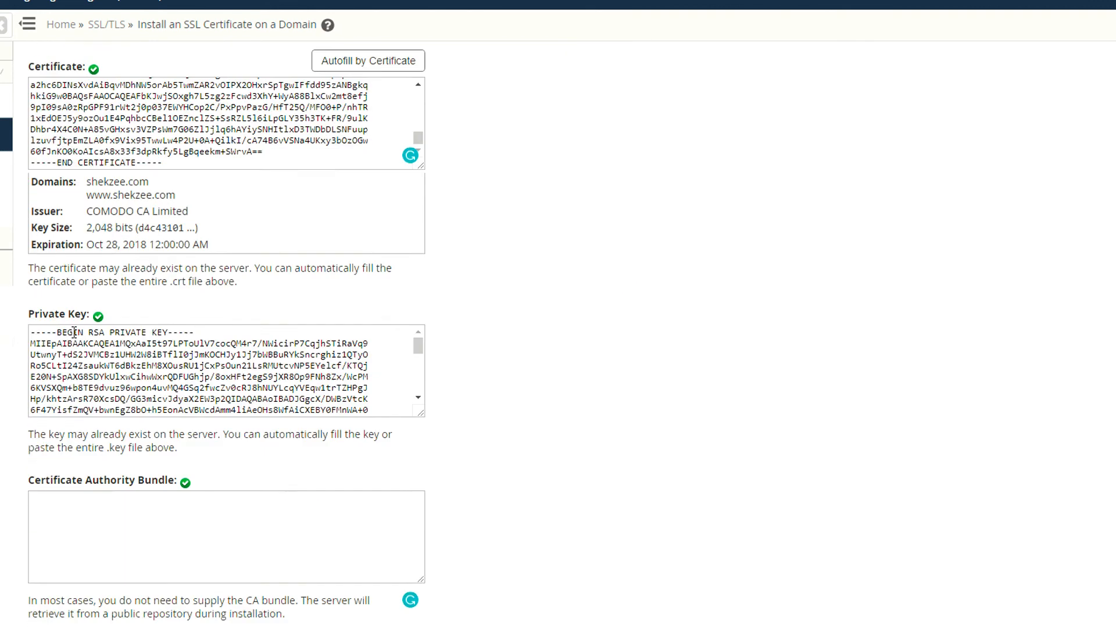
# Install the Comodo certificate on shekzee.com and dismiss the result dialog.
pyautogui.scroll(6, 437, 302)
pyautogui.scroll(-6, 437, 302)
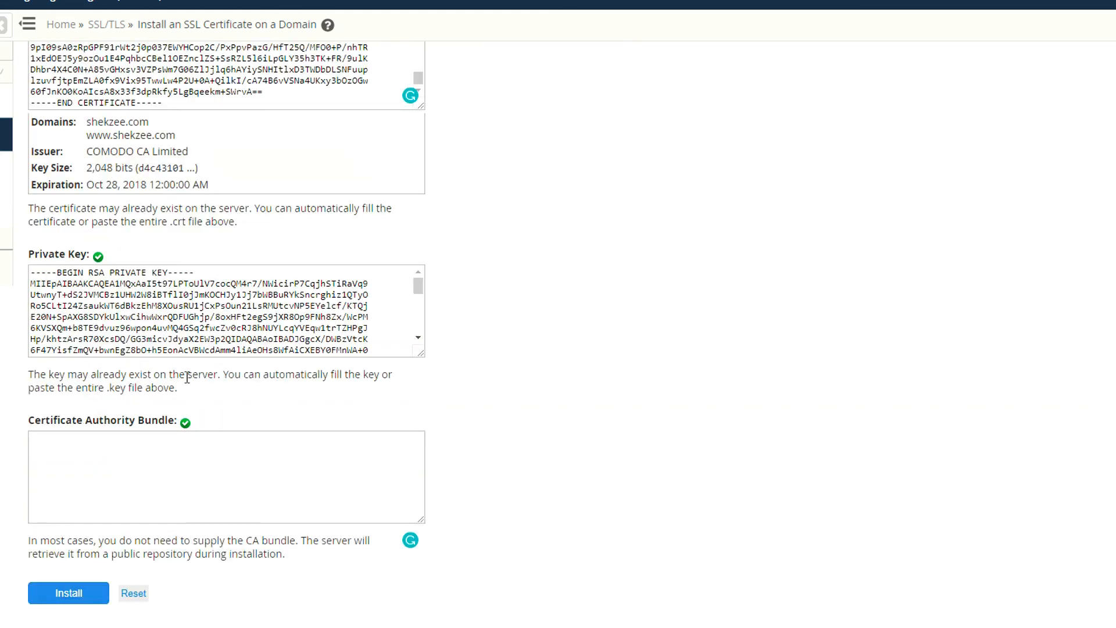
pyautogui.click(54, 593)
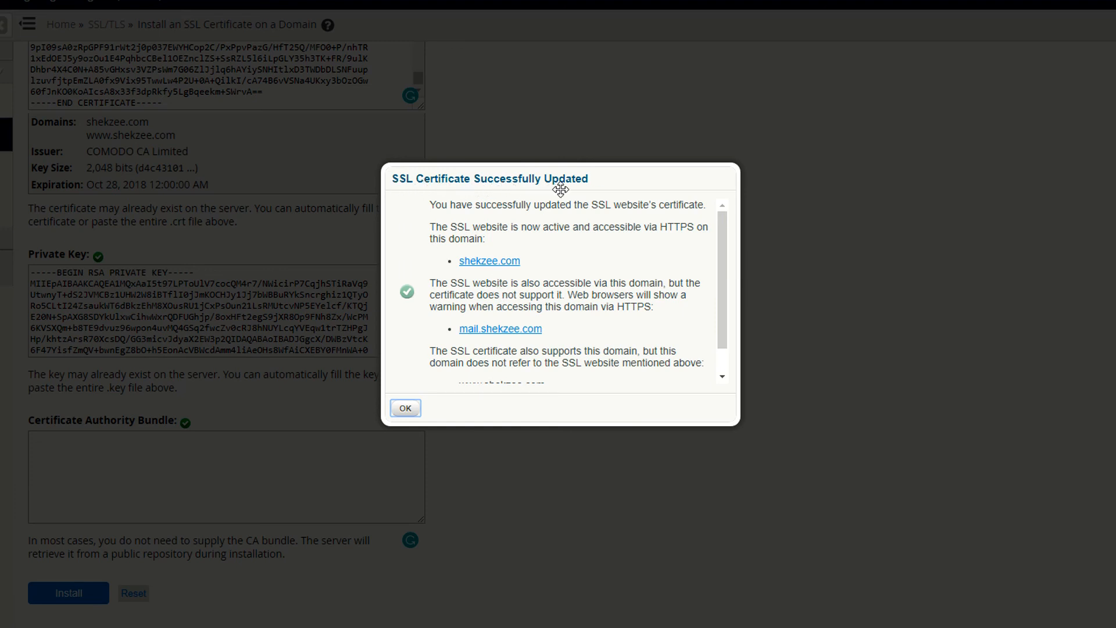
pyautogui.click(405, 408)
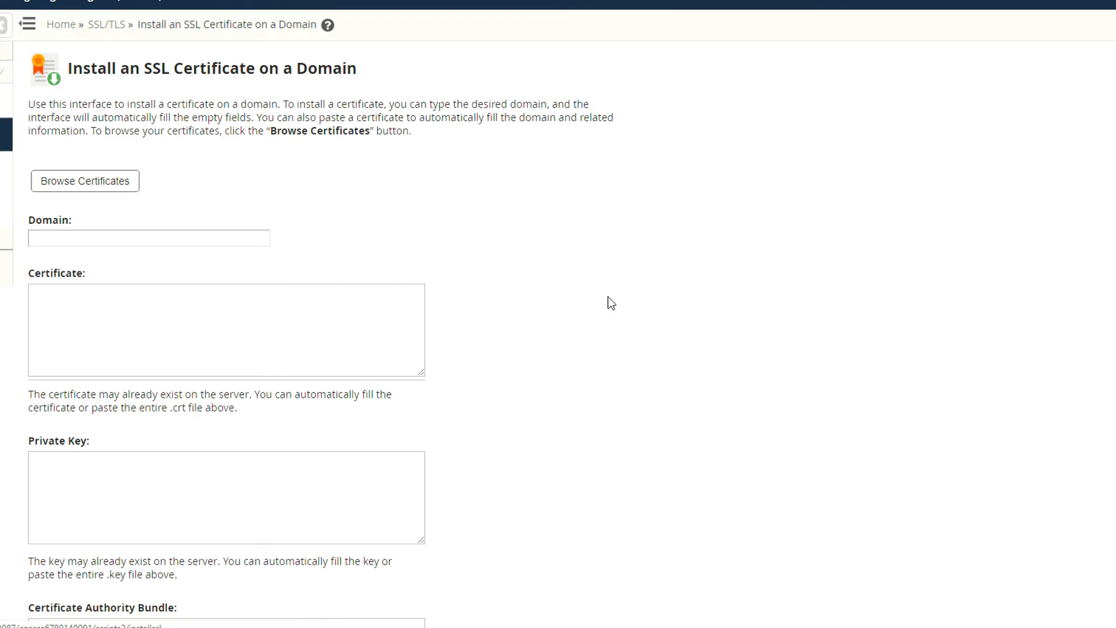
# Return to the WHM home page and open Manage SSL Hosts in the SSL/TLS section.
pyautogui.click(50, 22)
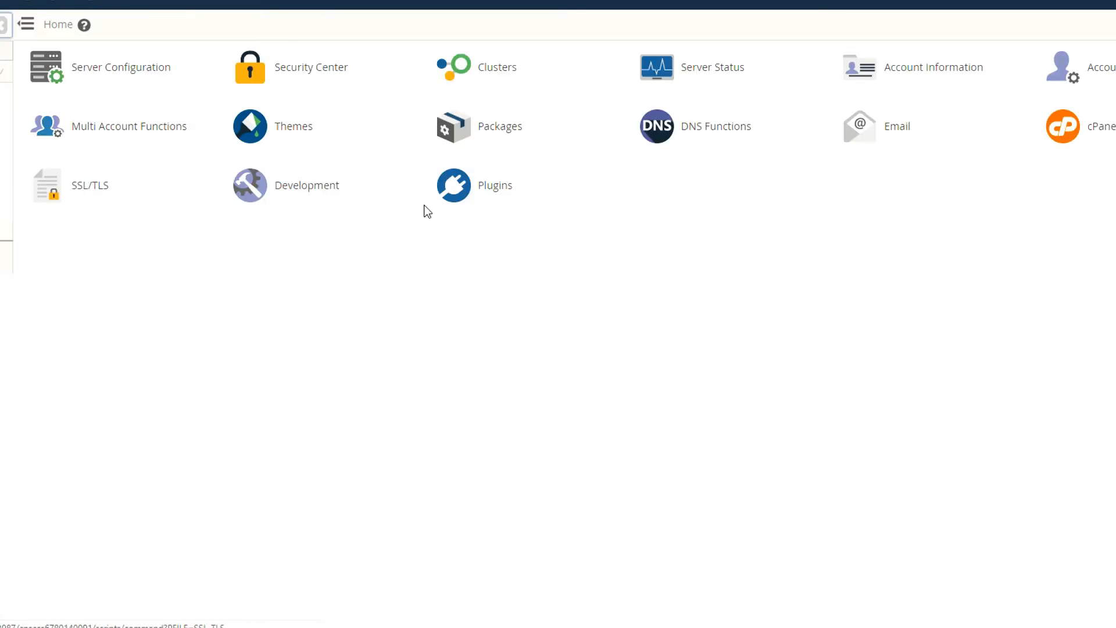
pyautogui.click(90, 184)
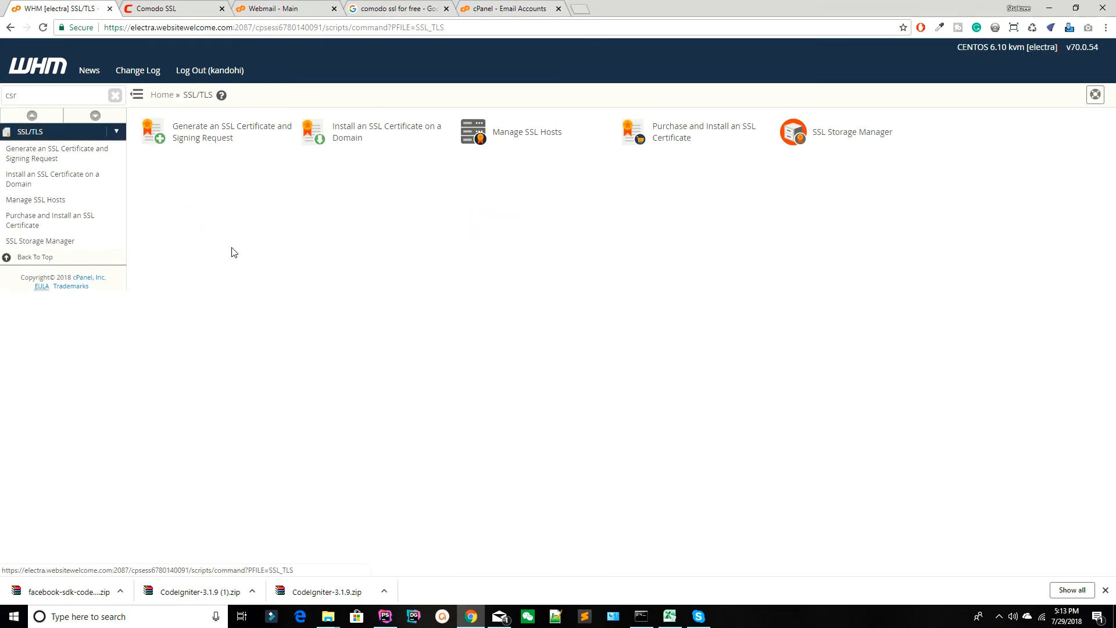
pyautogui.click(373, 135)
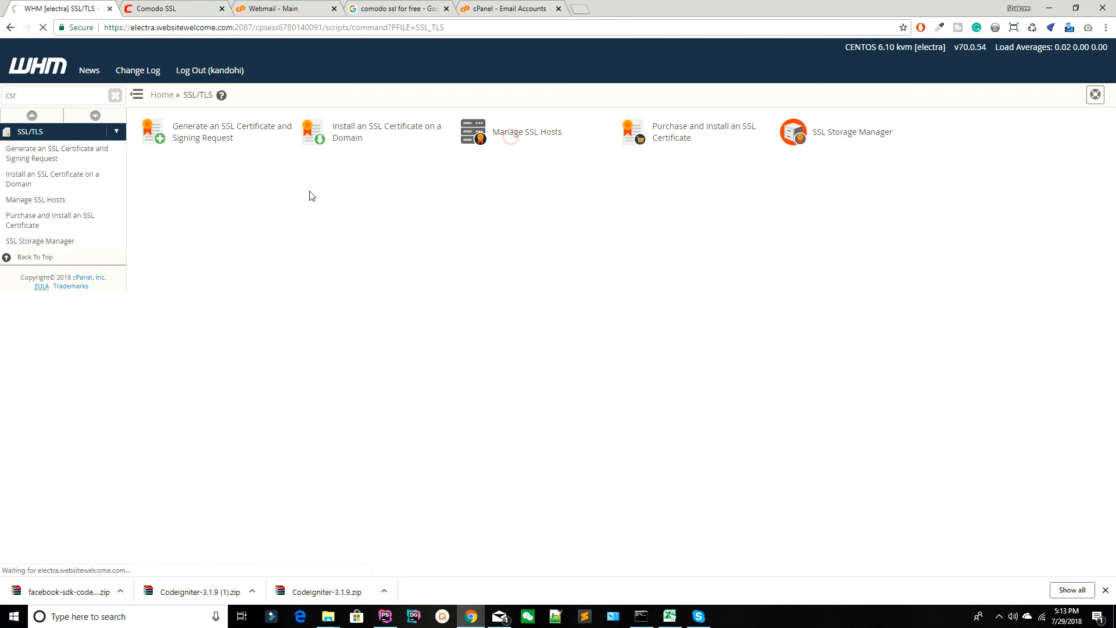
pyautogui.scroll(-5, 442, 212)
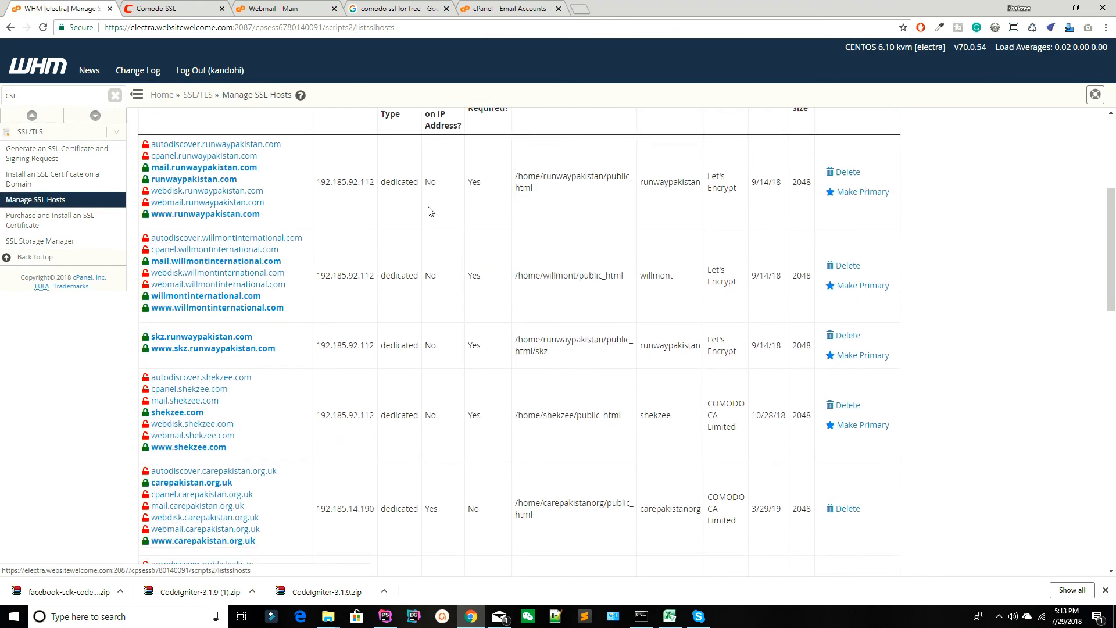
# Search the SSL hosts page for "shekzee" and check the certificate entry of that domain.
pyautogui.hotkey('ctrl', 'f')
pyautogui.write('shekz')
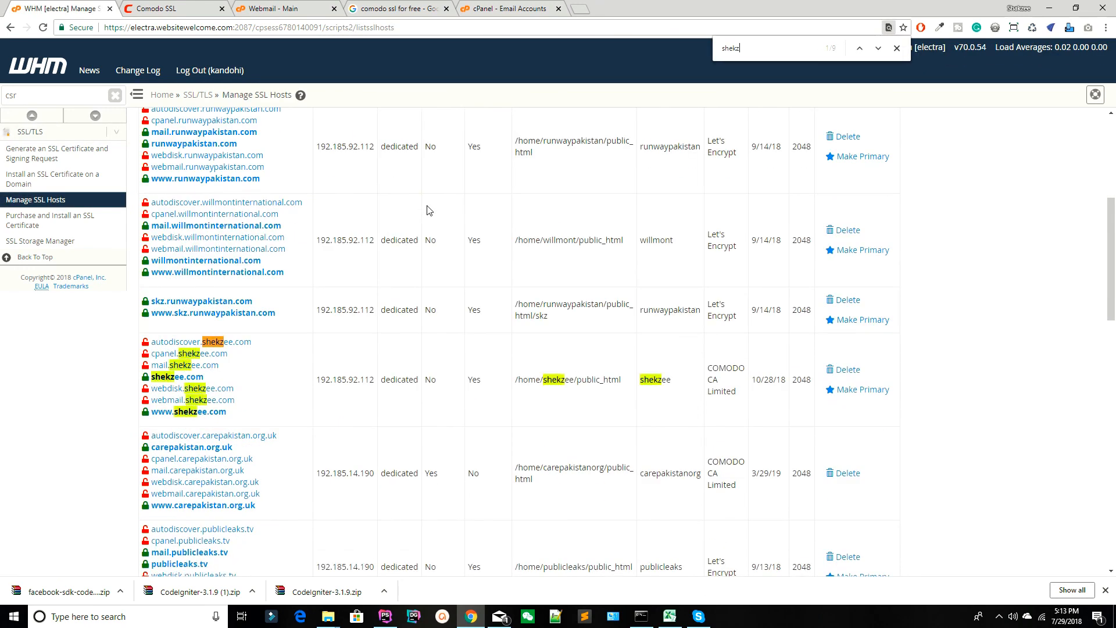
pyautogui.write('ee')
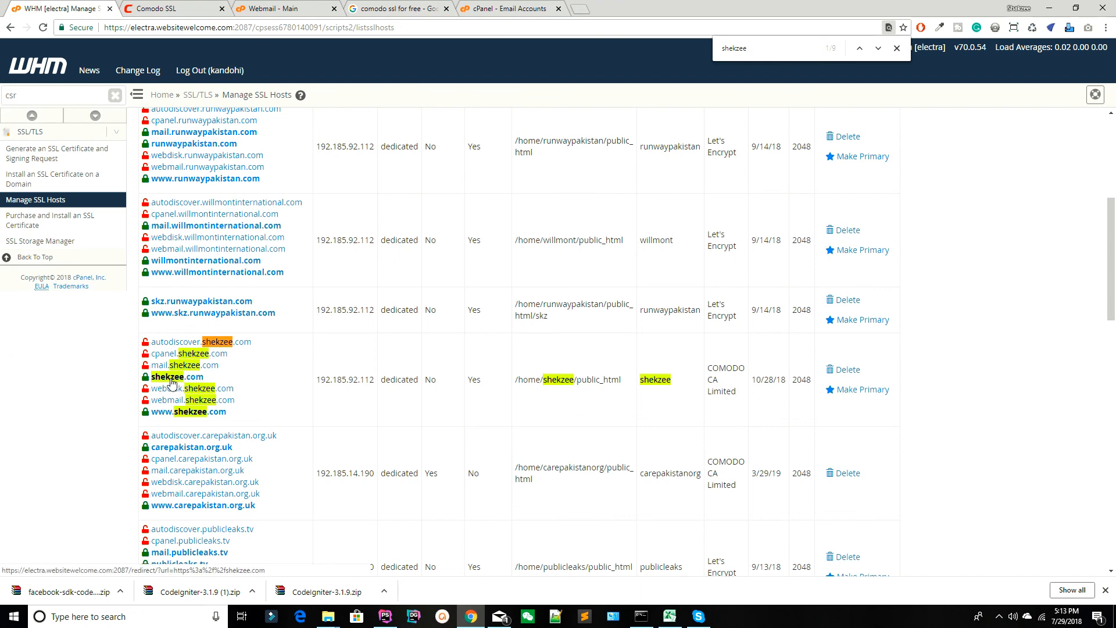
pyautogui.click(173, 418)
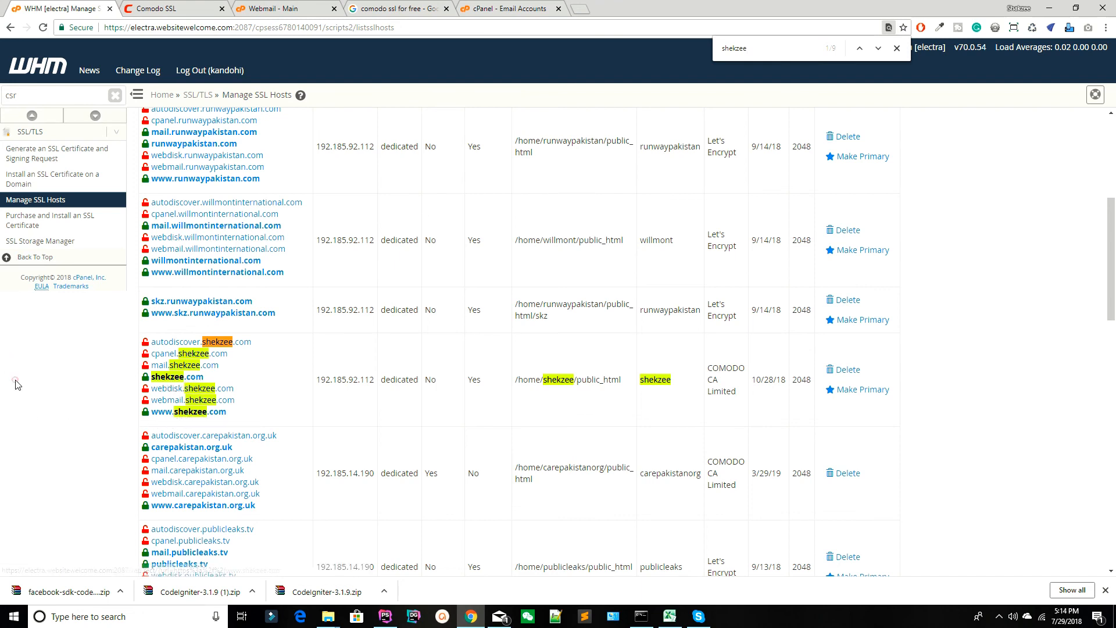
pyautogui.click(174, 8)
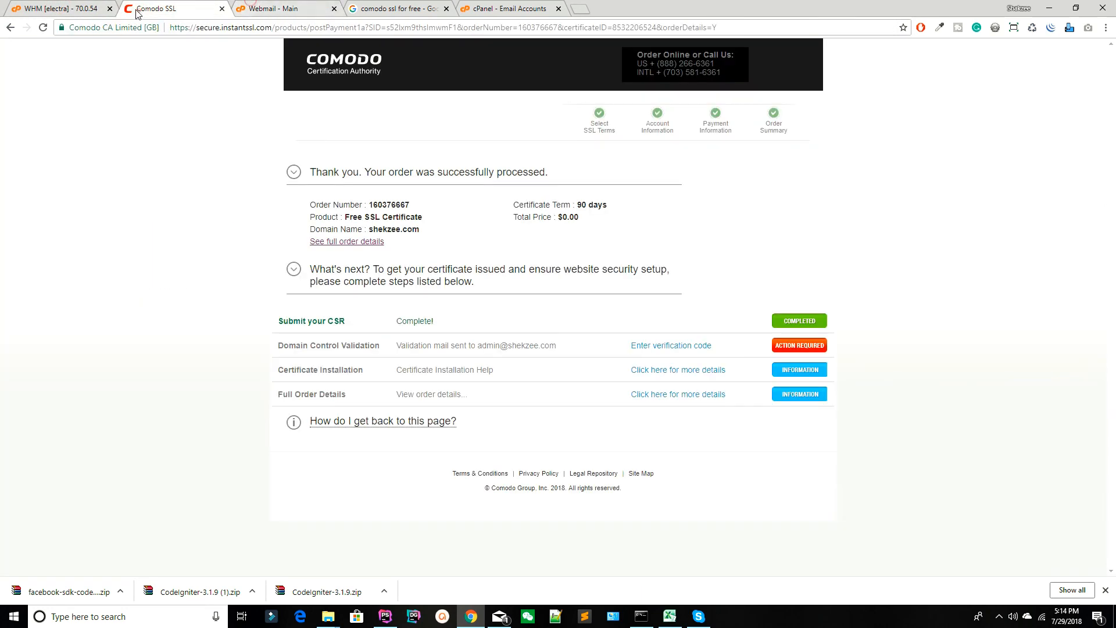
pyautogui.click(274, 7)
pyautogui.click(192, 11)
pyautogui.click(506, 8)
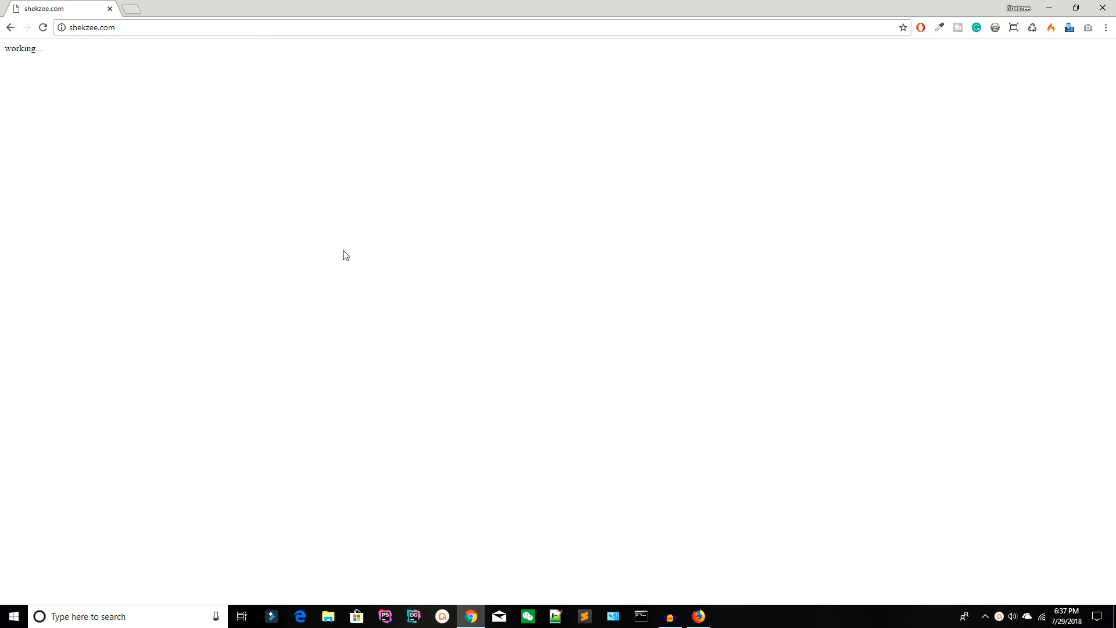
pyautogui.click(93, 20)
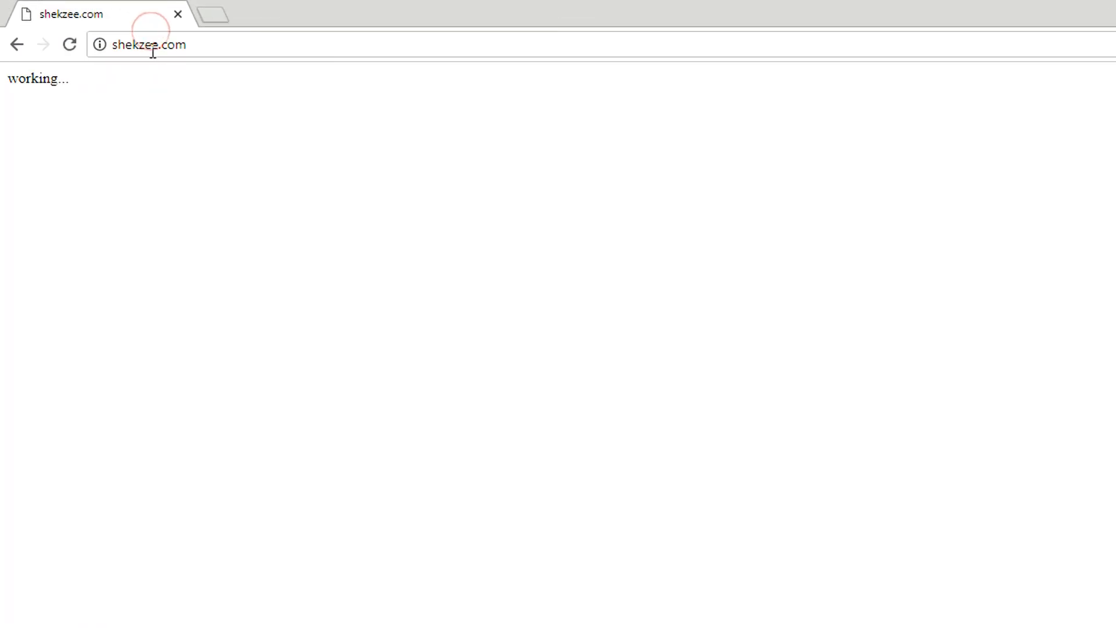
pyautogui.click(120, 44)
pyautogui.write('https://shekzee.com')
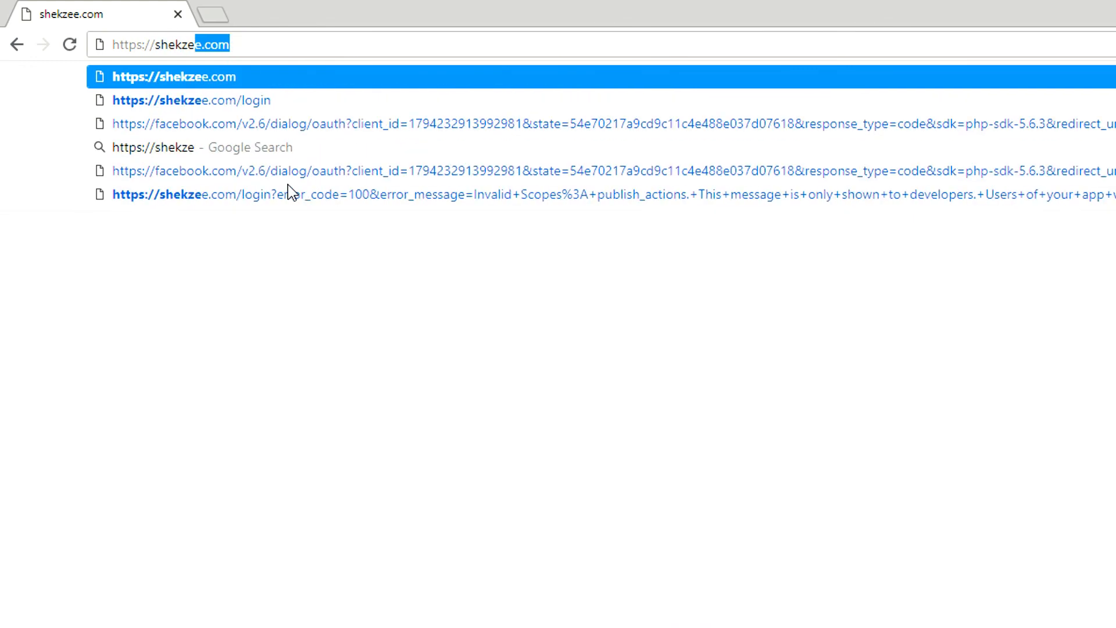
pyautogui.press('Return')
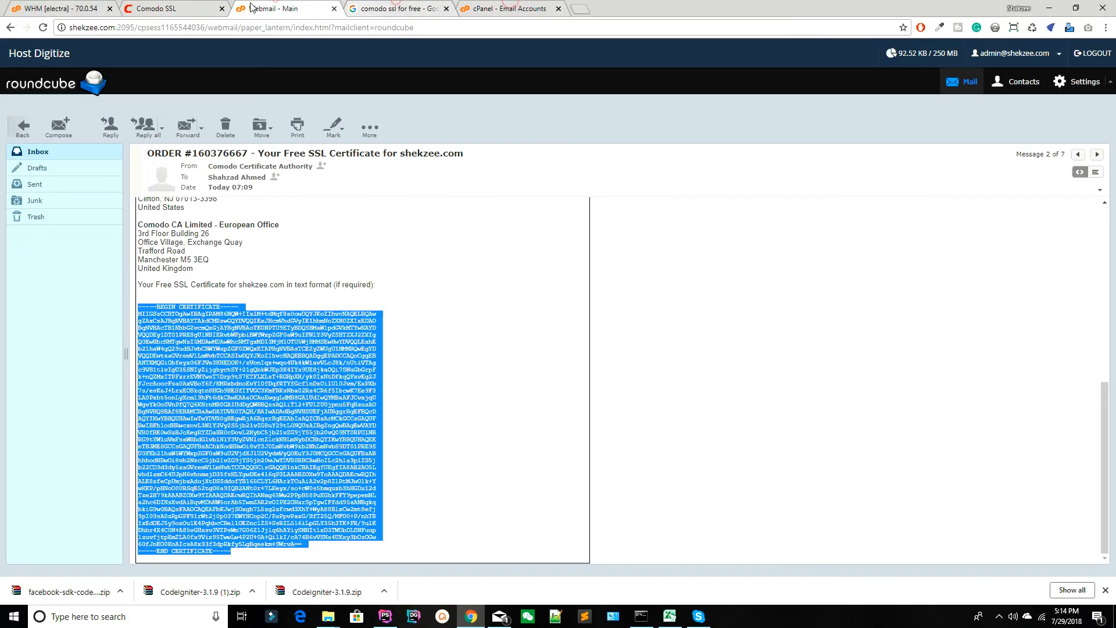
pyautogui.click(174, 7)
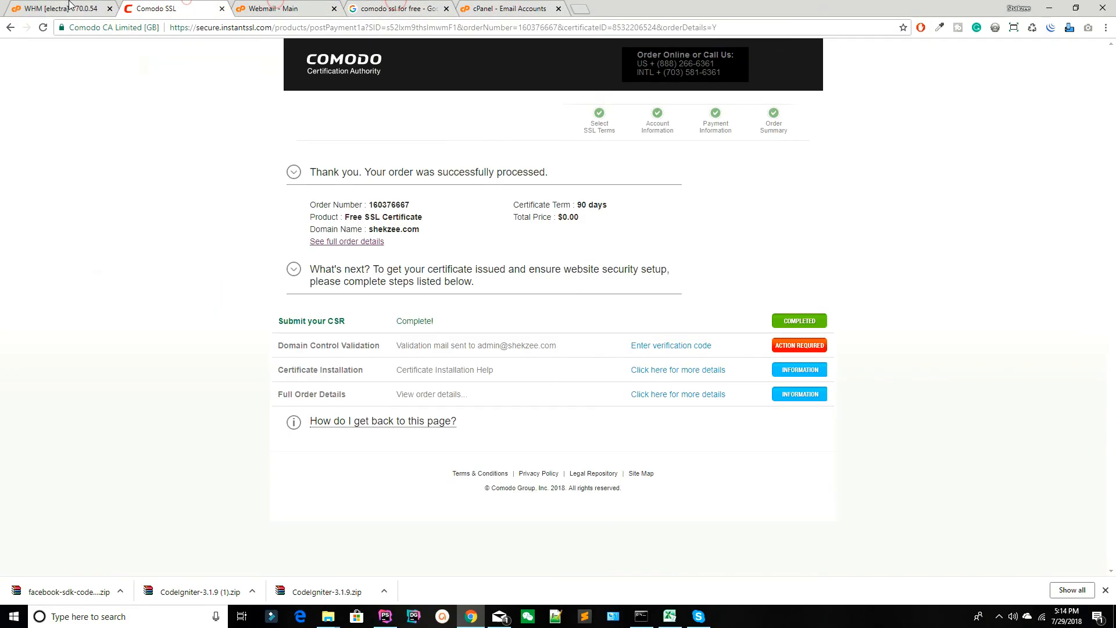
pyautogui.click(293, 6)
pyautogui.click(395, 8)
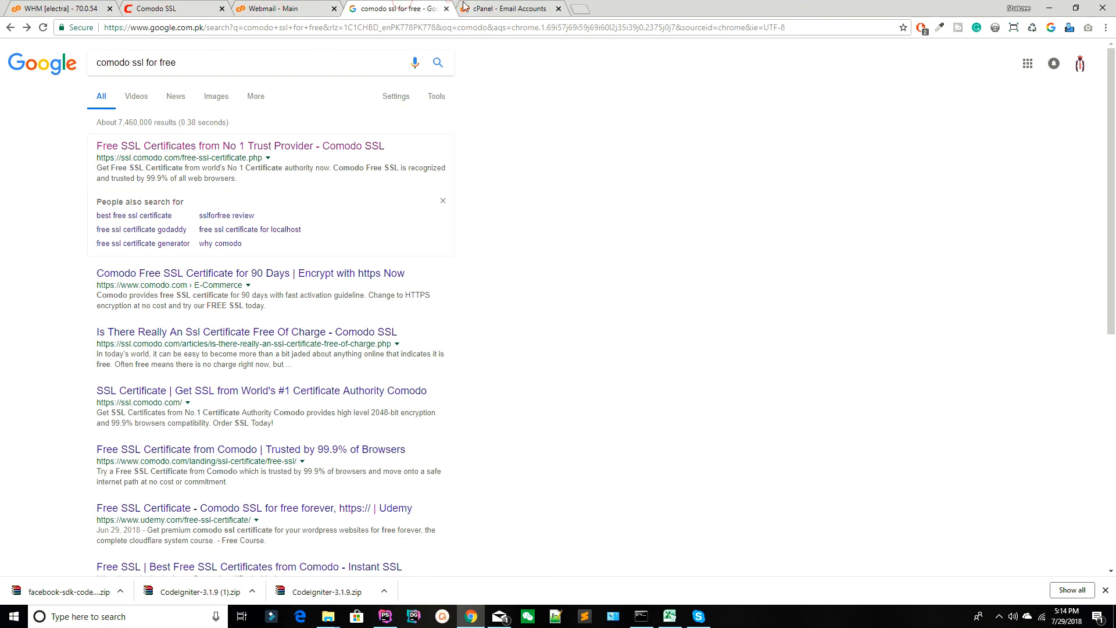
pyautogui.click(273, 9)
pyautogui.click(70, 8)
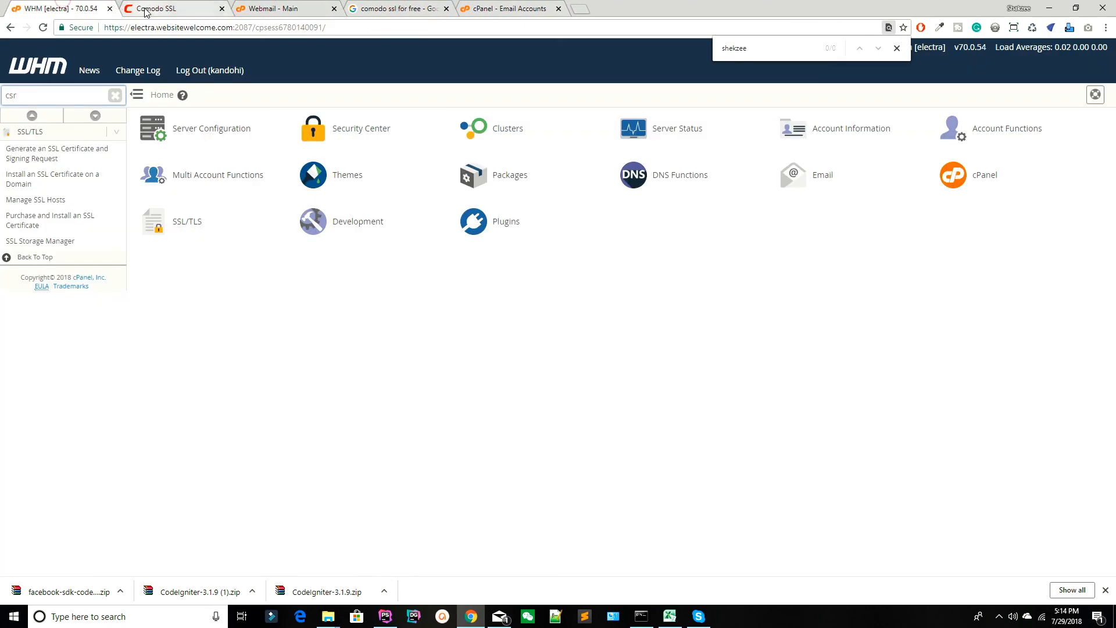
pyautogui.click(265, 6)
pyautogui.click(370, 6)
pyautogui.click(581, 7)
pyautogui.click(399, 3)
pyautogui.click(241, 4)
pyautogui.click(204, 5)
pyautogui.click(70, 9)
pyautogui.click(157, 8)
pyautogui.click(273, 9)
pyautogui.click(395, 8)
pyautogui.click(527, 4)
pyautogui.click(645, 8)
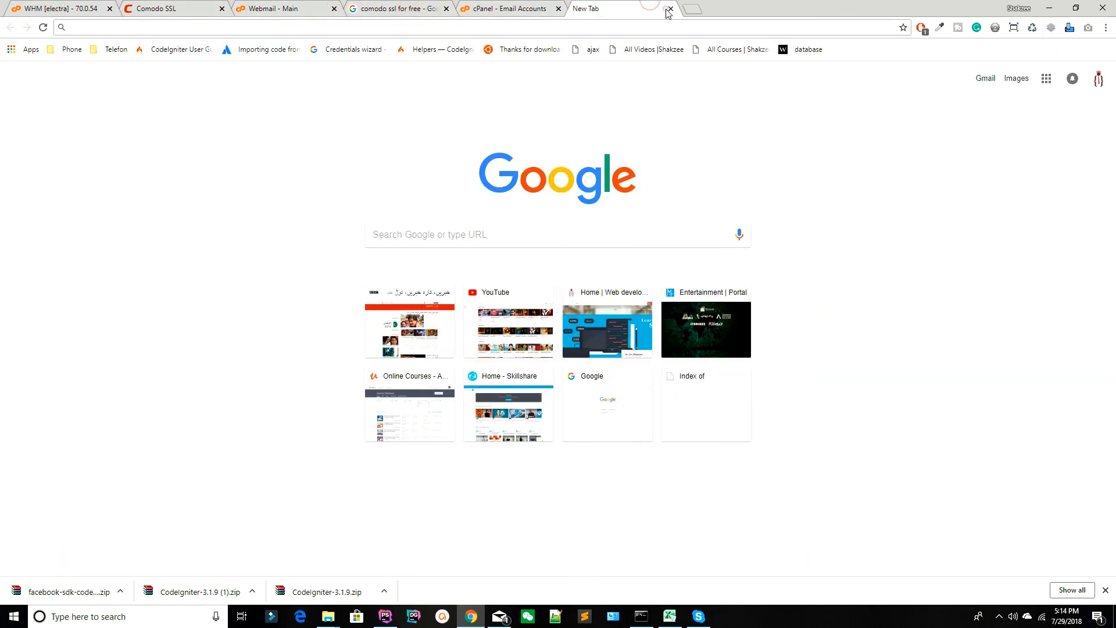